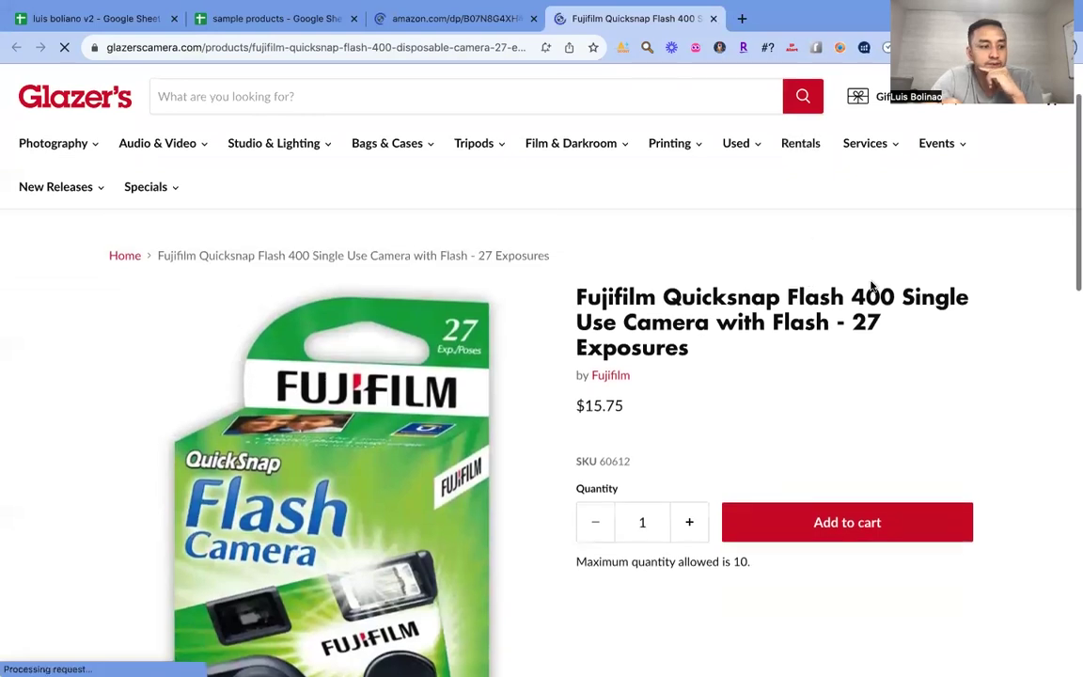
Close the newsletter pop-up on the Glazer's camera page and view that page alongside the Amazon listing for the Fujifilm QuickSnap Flash 400
{"action": "left_click", "coordinate": [1048, 203]}
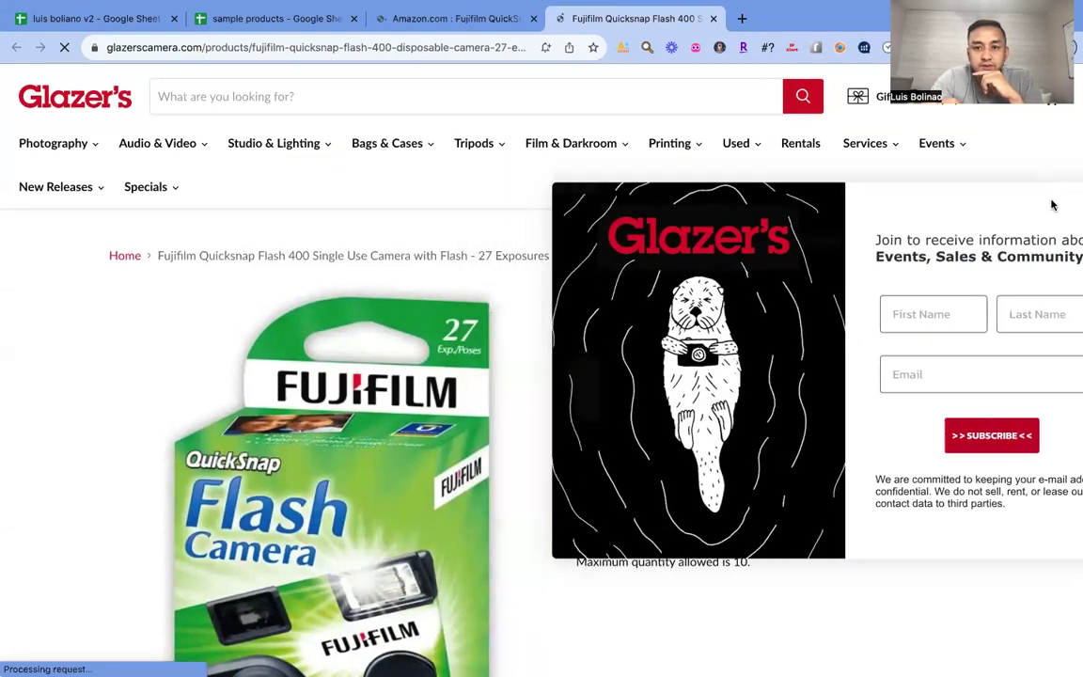
{"action": "left_click", "coordinate": [457, 19]}
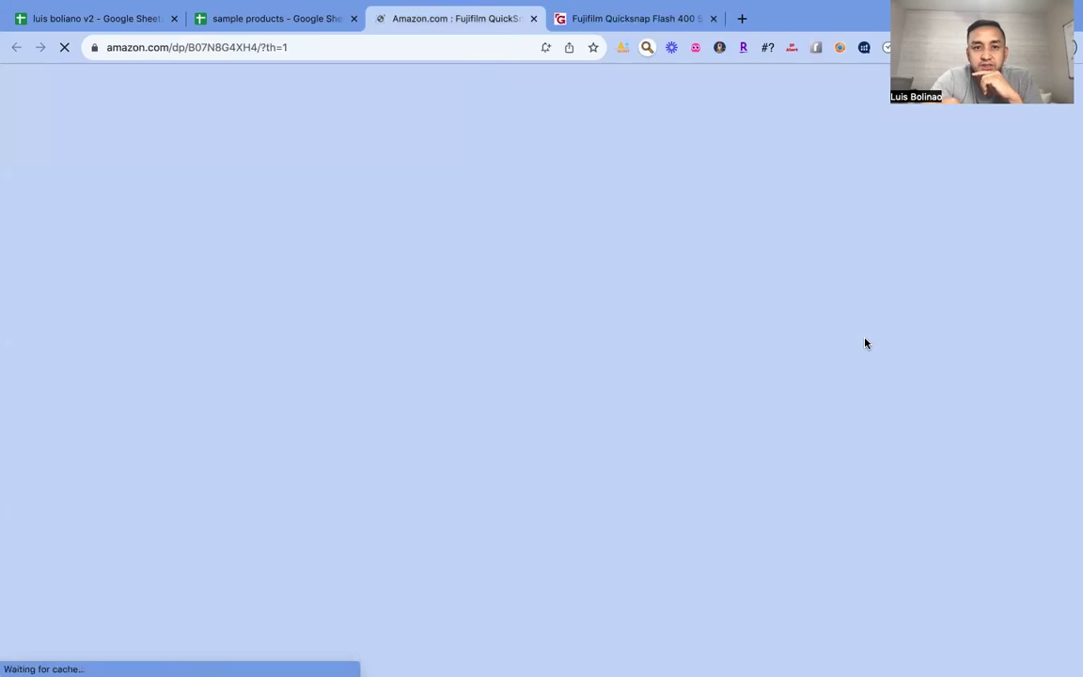
{"action": "scroll", "coordinate": [844, 356], "scroll_direction": "down", "scroll_amount": 2}
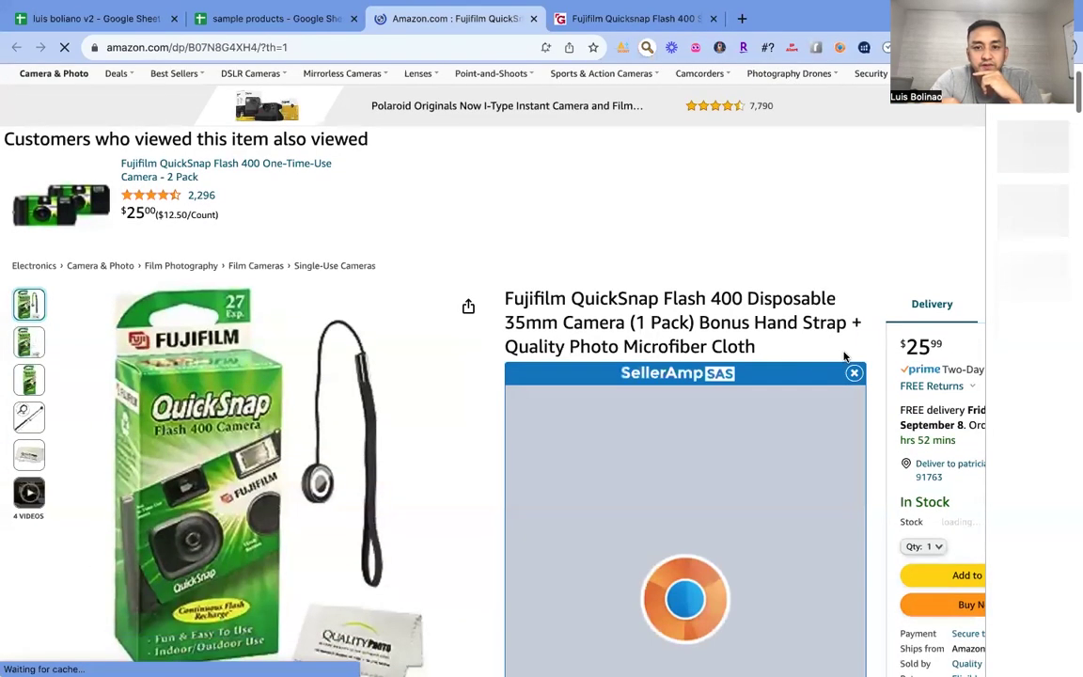
{"action": "left_click", "coordinate": [664, 20]}
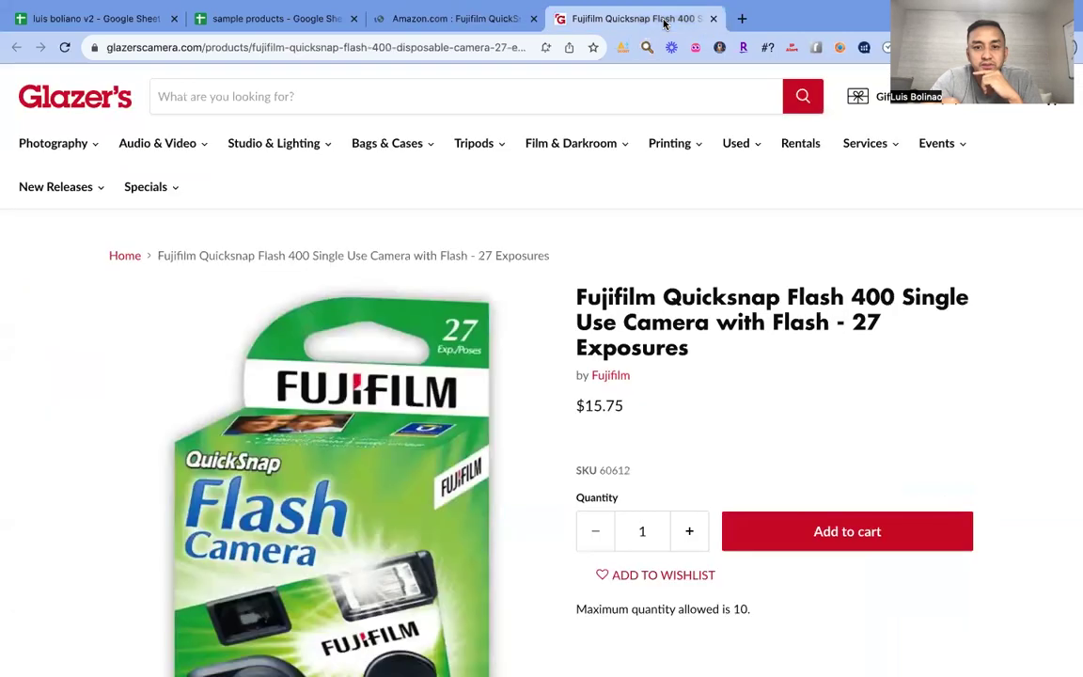
{"action": "scroll", "coordinate": [780, 338], "scroll_direction": "down", "scroll_amount": 5}
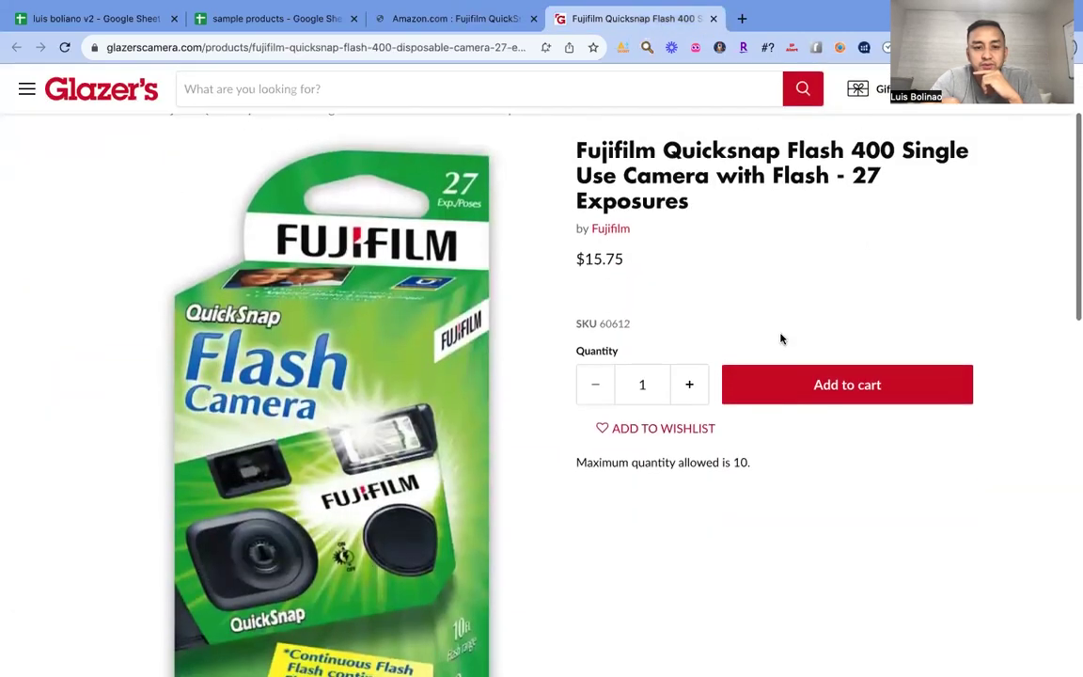
{"action": "scroll", "coordinate": [780, 338], "scroll_direction": "up", "scroll_amount": 5}
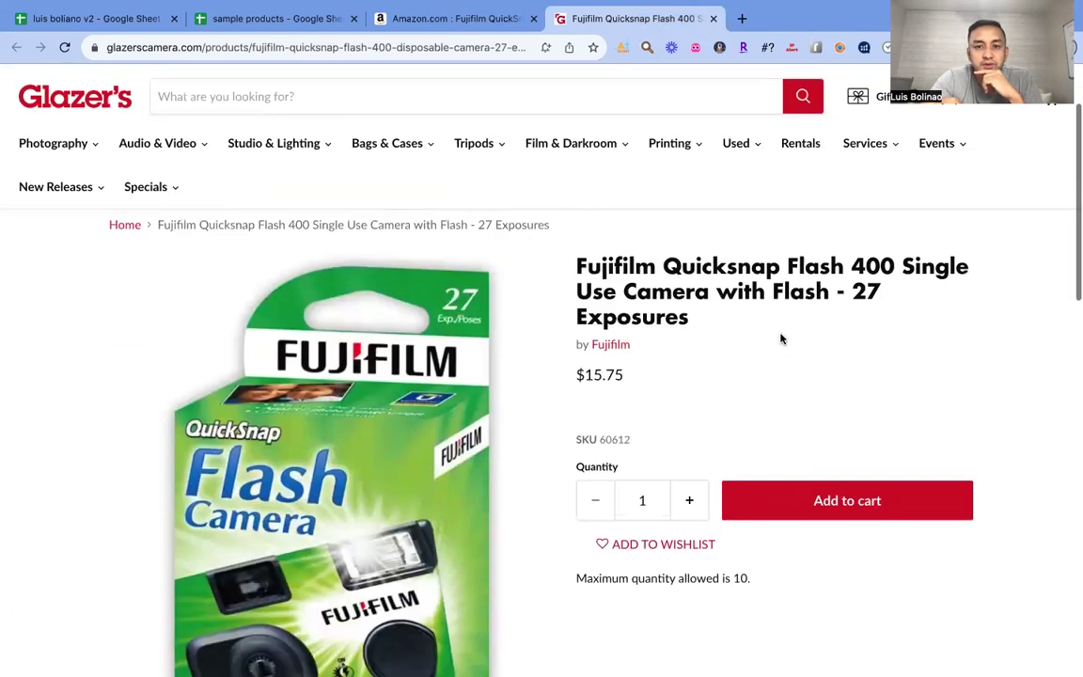
Compare the Amazon listing's title and price with the title, price and quantity limit on the Glazer's page
{"action": "left_click", "coordinate": [442, 19]}
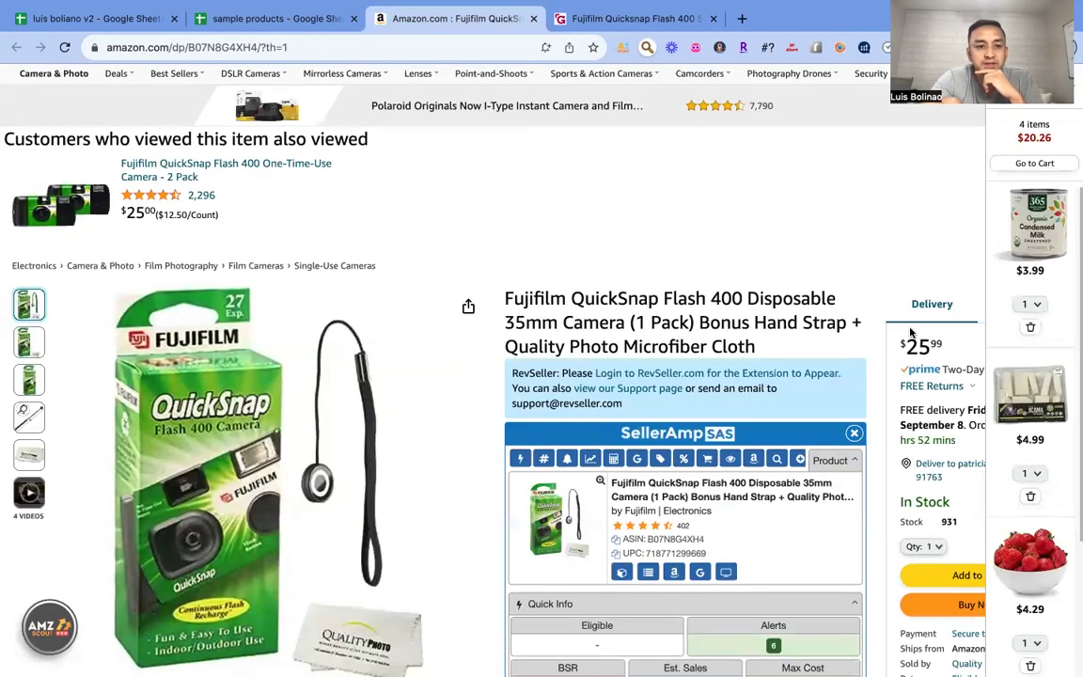
{"action": "scroll", "coordinate": [910, 331], "scroll_direction": "down", "scroll_amount": 1}
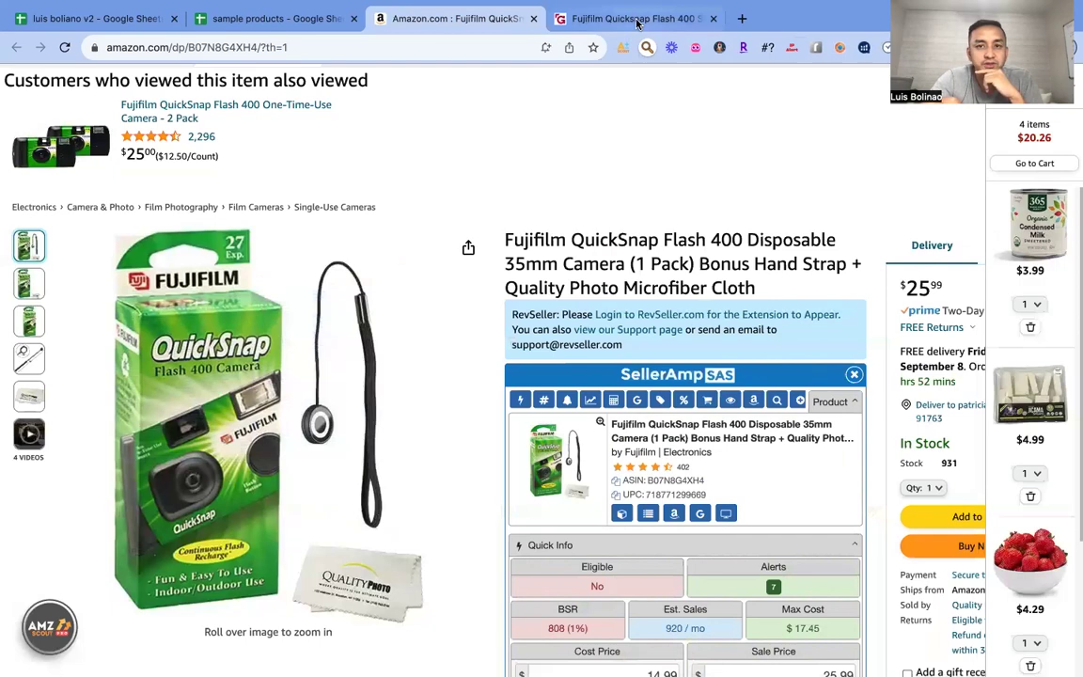
{"action": "left_click", "coordinate": [637, 18]}
{"action": "scroll", "coordinate": [636, 283], "scroll_direction": "down", "scroll_amount": 3}
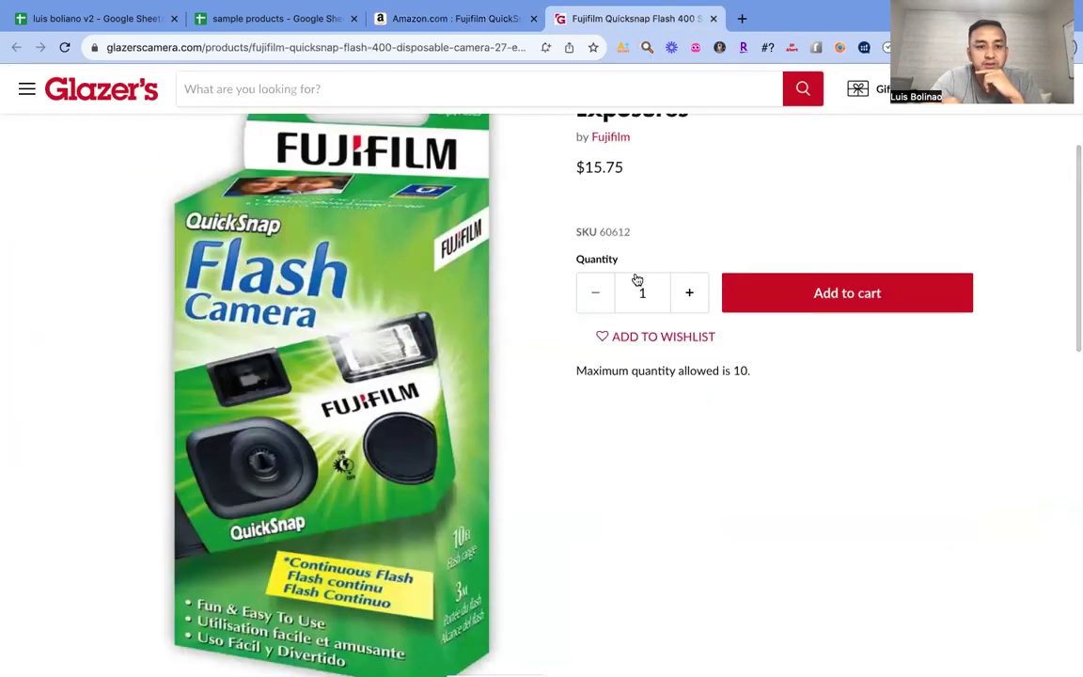
{"action": "scroll", "coordinate": [1001, 405], "scroll_direction": "up", "scroll_amount": 2}
{"action": "scroll", "coordinate": [1045, 391], "scroll_direction": "up", "scroll_amount": 1}
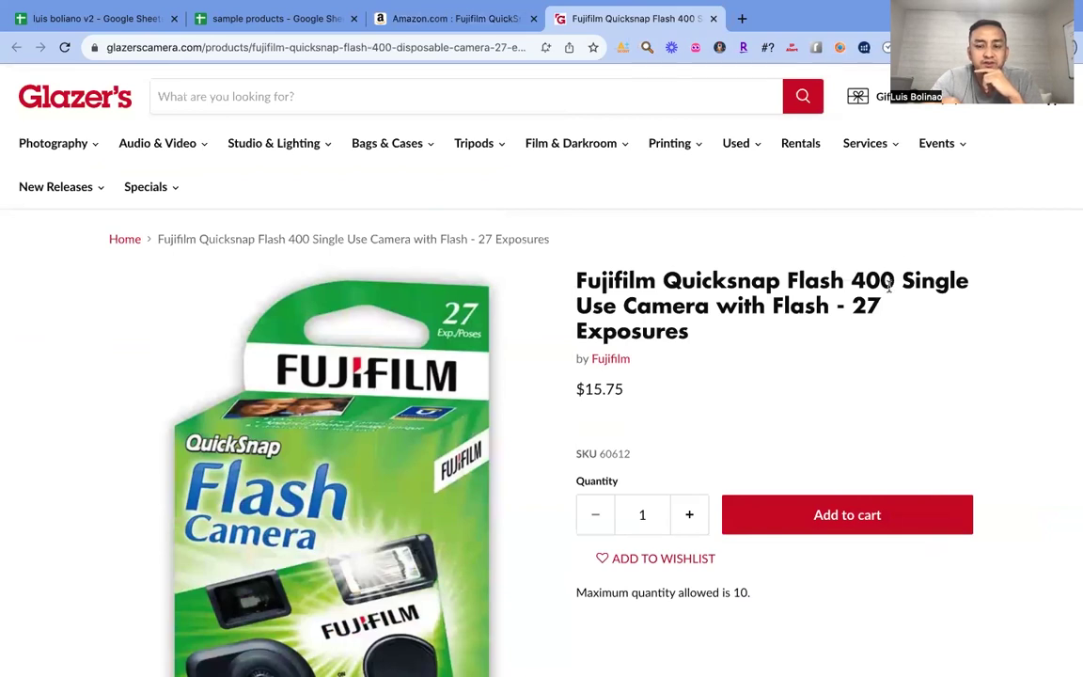
{"action": "scroll", "coordinate": [934, 289], "scroll_direction": "down", "scroll_amount": 4}
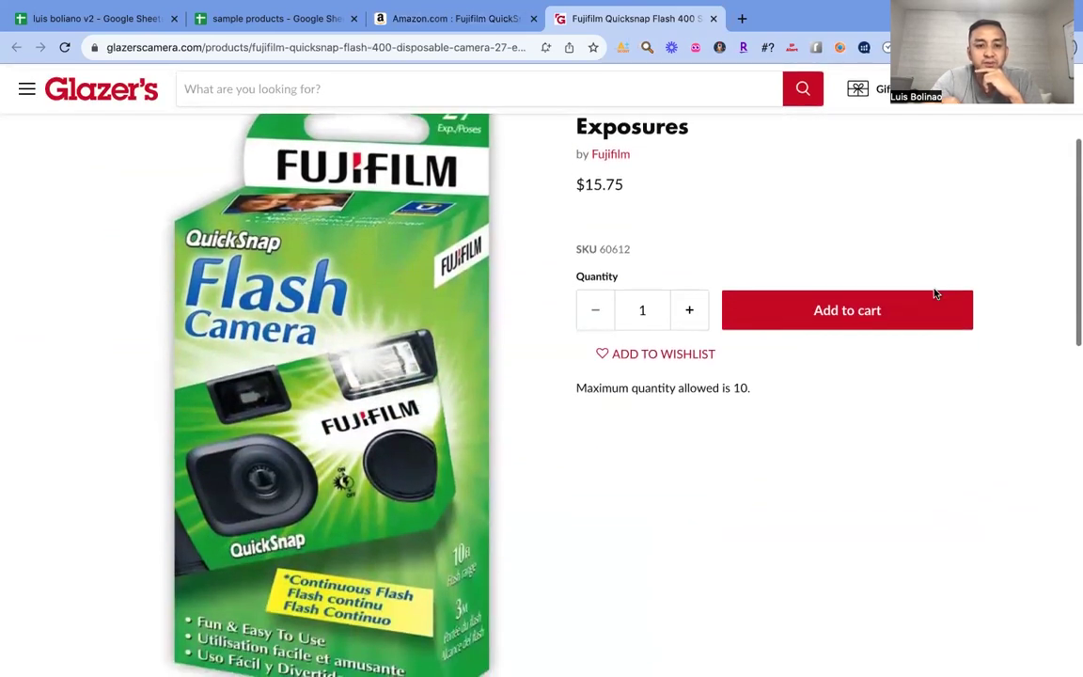
{"action": "scroll", "coordinate": [935, 295], "scroll_direction": "up", "scroll_amount": 4}
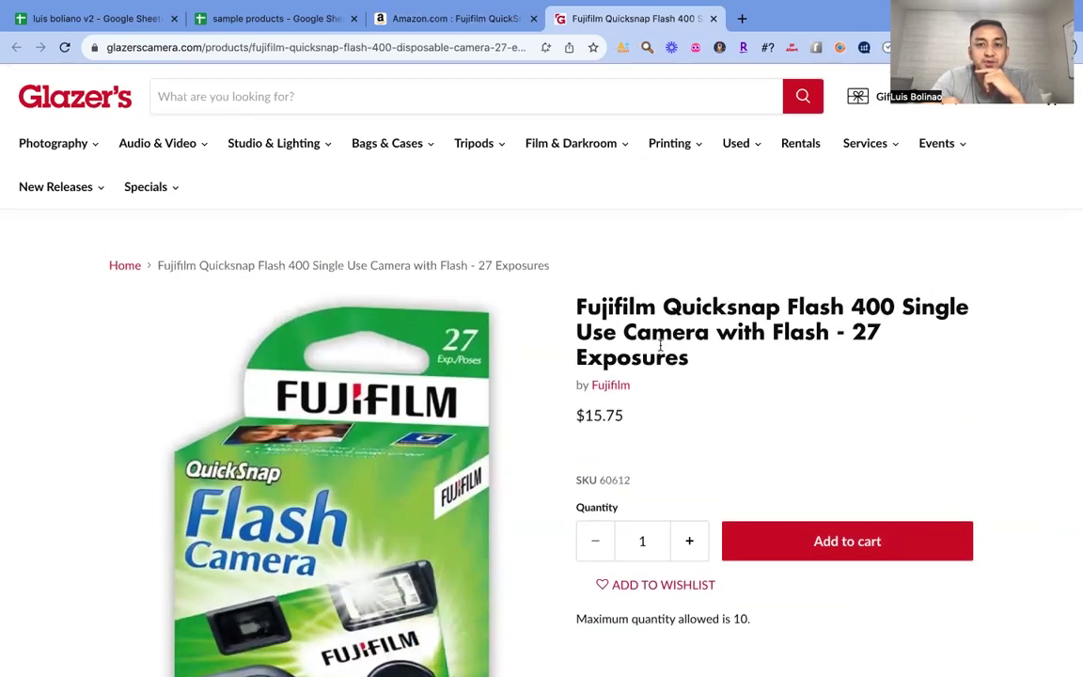
Examine the Amazon listing's bundled items and the SellerAmp quick info on rank, cost price, profit and ROI
{"action": "left_click", "coordinate": [424, 19]}
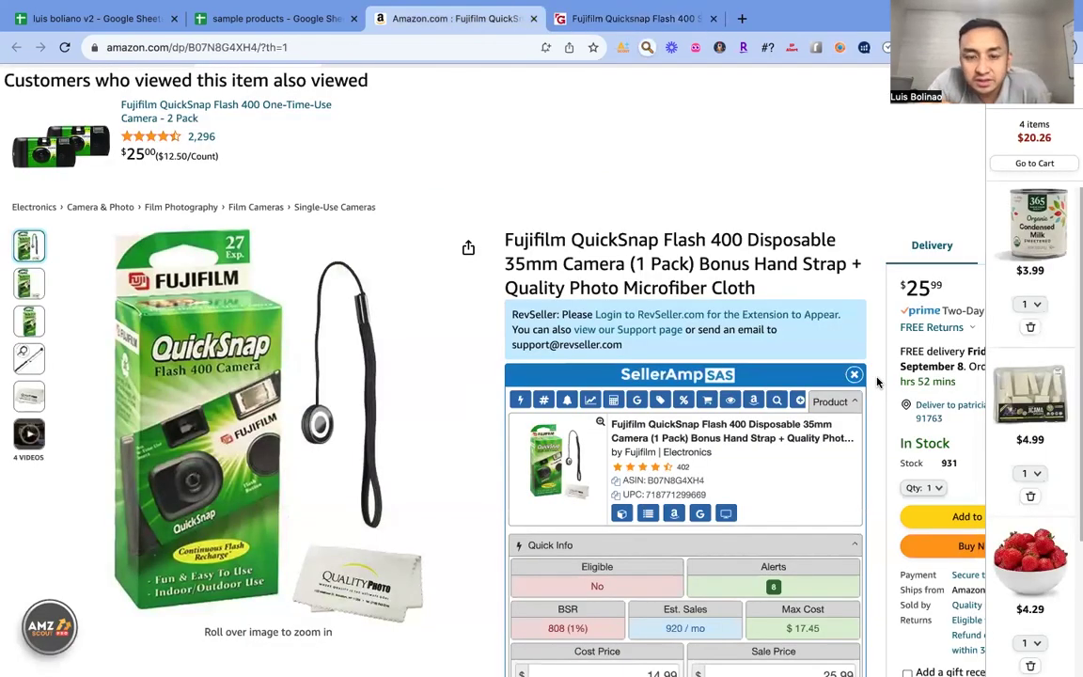
{"action": "mouse_move", "coordinate": [209, 260]}
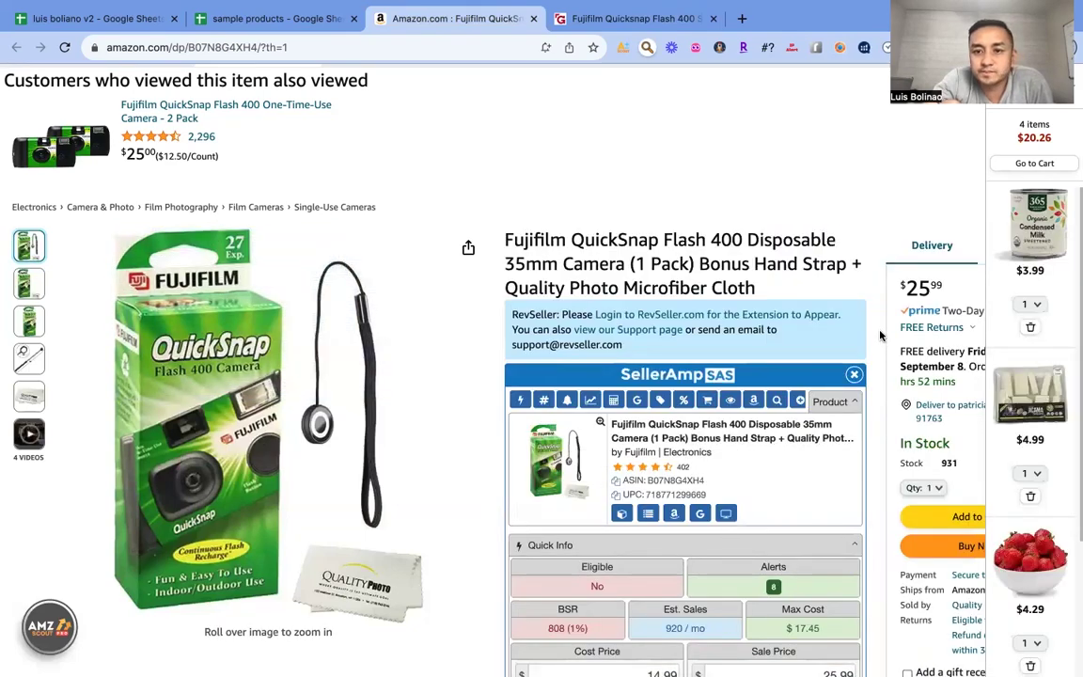
{"action": "scroll", "coordinate": [881, 335], "scroll_direction": "down", "scroll_amount": 3}
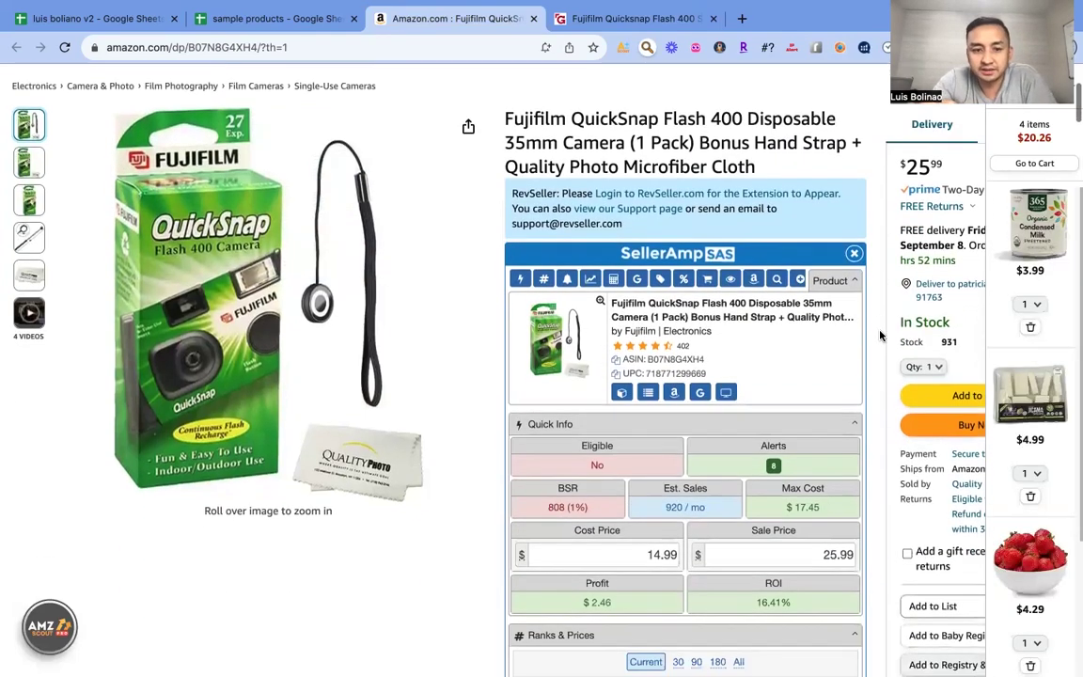
{"action": "scroll", "coordinate": [649, 276], "scroll_direction": "up", "scroll_amount": 3}
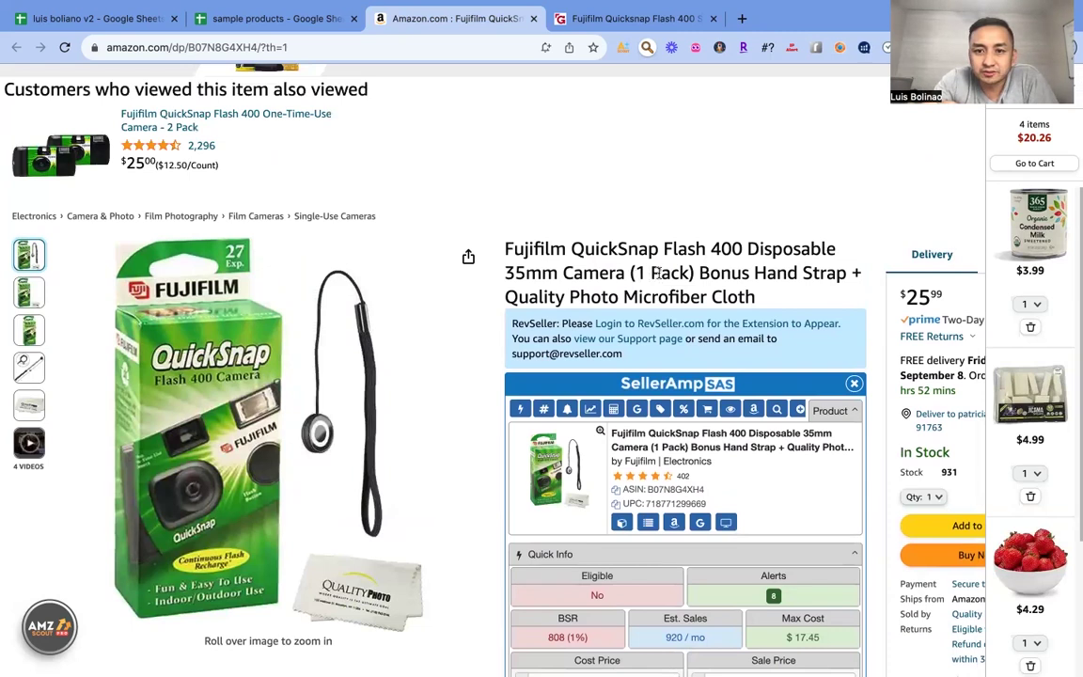
Review the Glazer's product image and description, and open the camera's additional information
{"action": "left_click", "coordinate": [627, 18]}
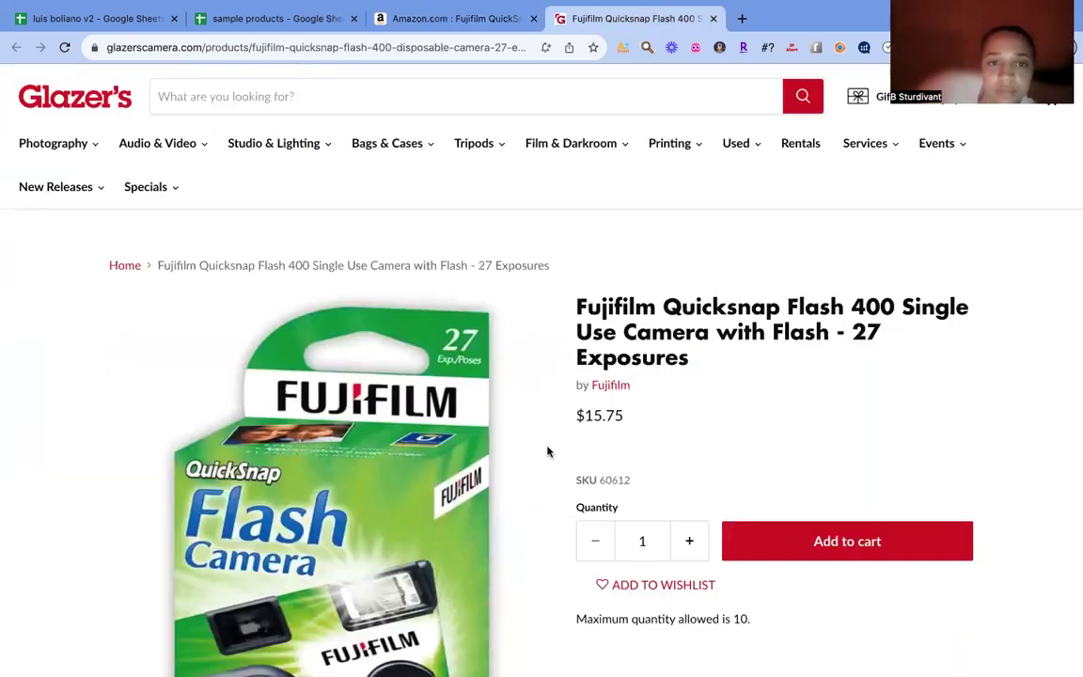
{"action": "scroll", "coordinate": [540, 453], "scroll_direction": "down", "scroll_amount": 3}
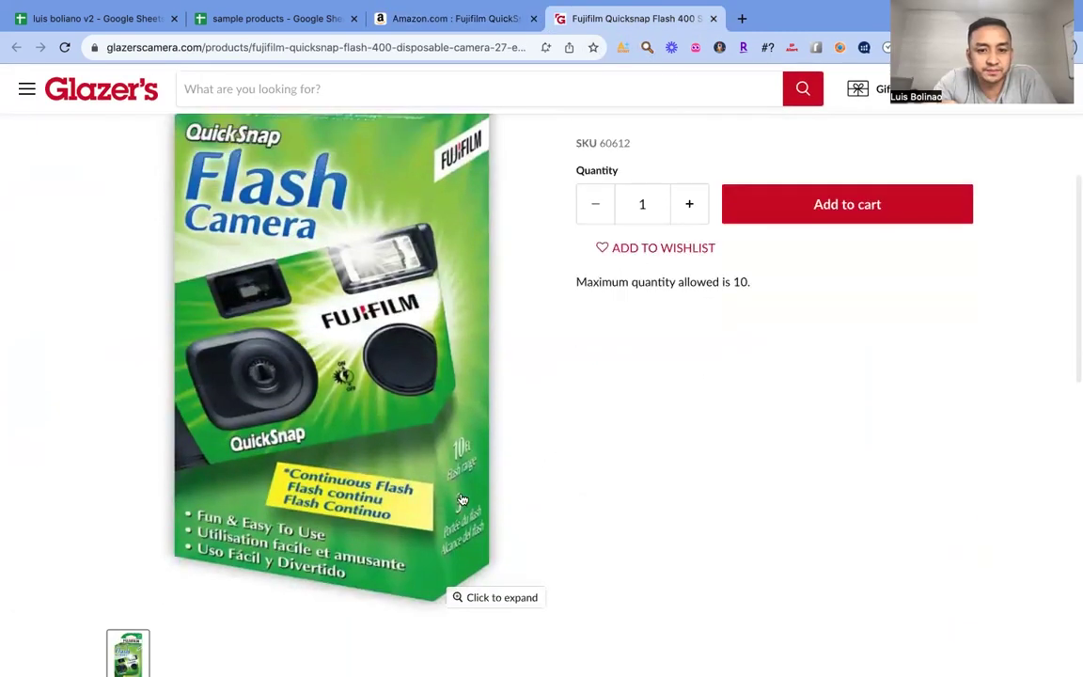
{"action": "scroll", "coordinate": [278, 409], "scroll_direction": "up", "scroll_amount": 3}
{"action": "scroll", "coordinate": [306, 475], "scroll_direction": "up", "scroll_amount": 1}
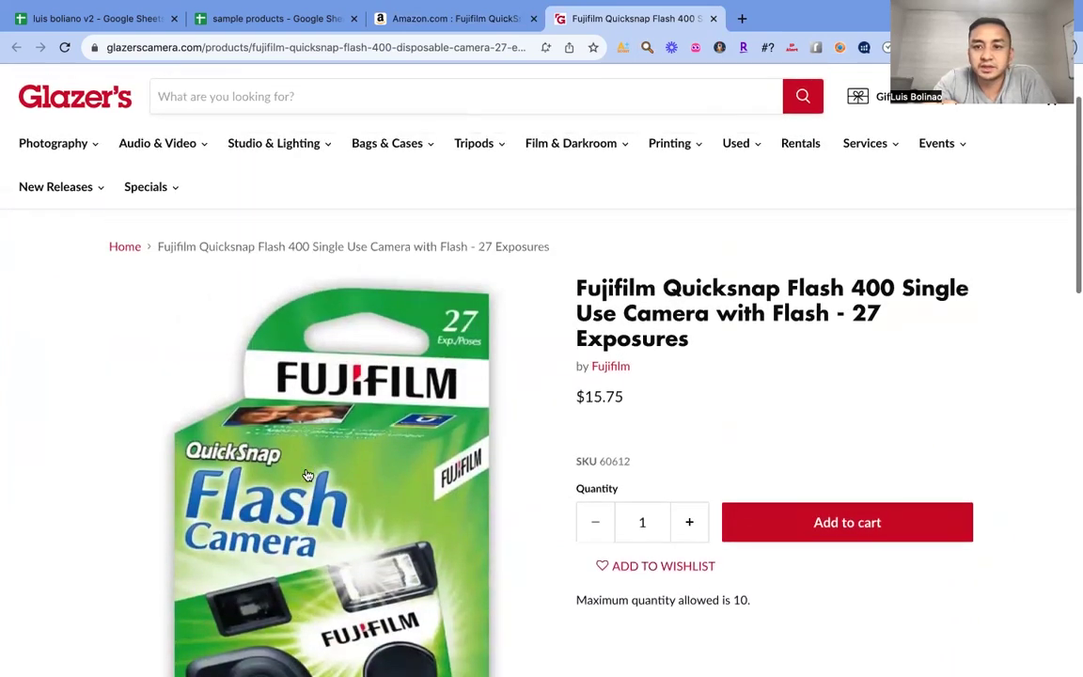
{"action": "scroll", "coordinate": [979, 393], "scroll_direction": "down", "scroll_amount": 7}
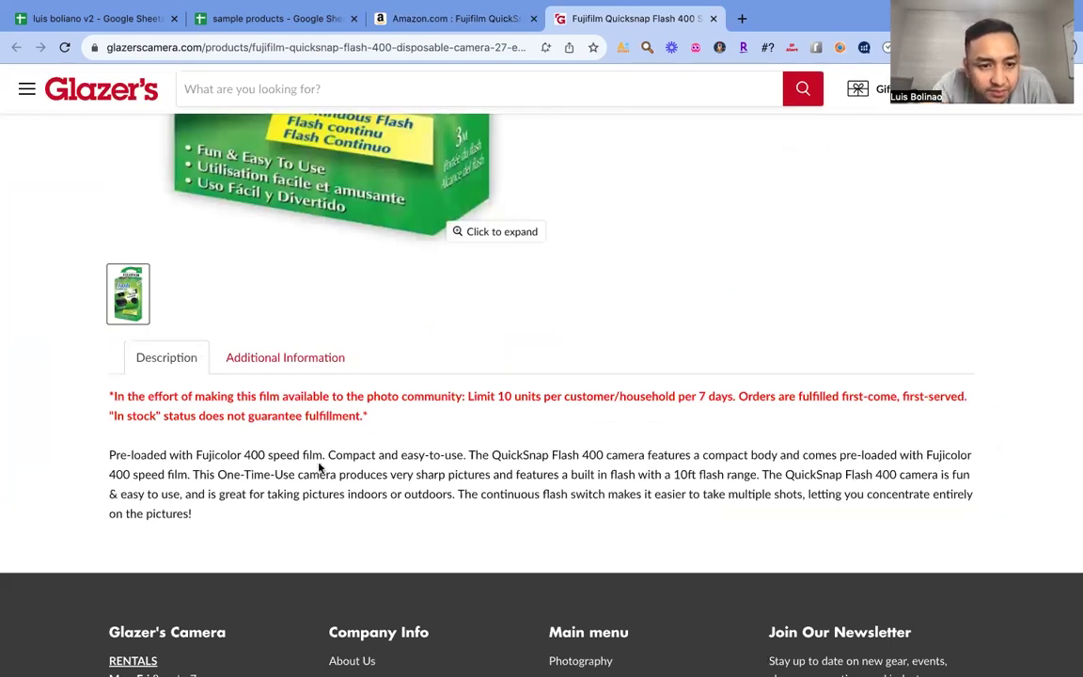
{"action": "left_click", "coordinate": [299, 358]}
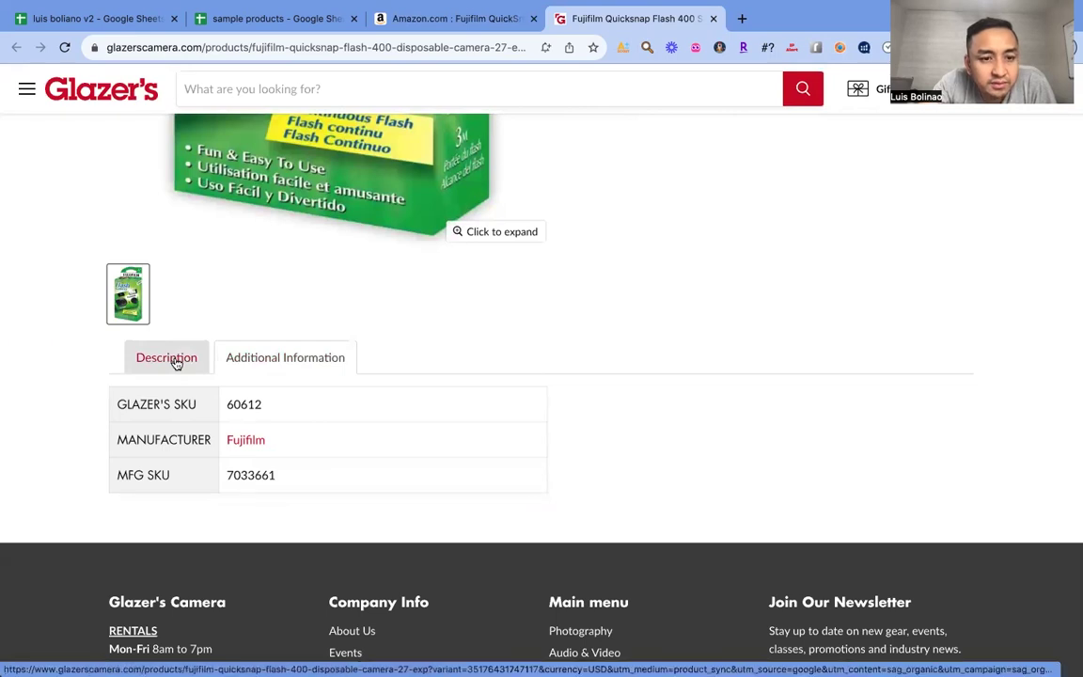
Check the Amazon listing's title and pictured accessories against the additional information on the Glazer's page
{"action": "left_click", "coordinate": [483, 18]}
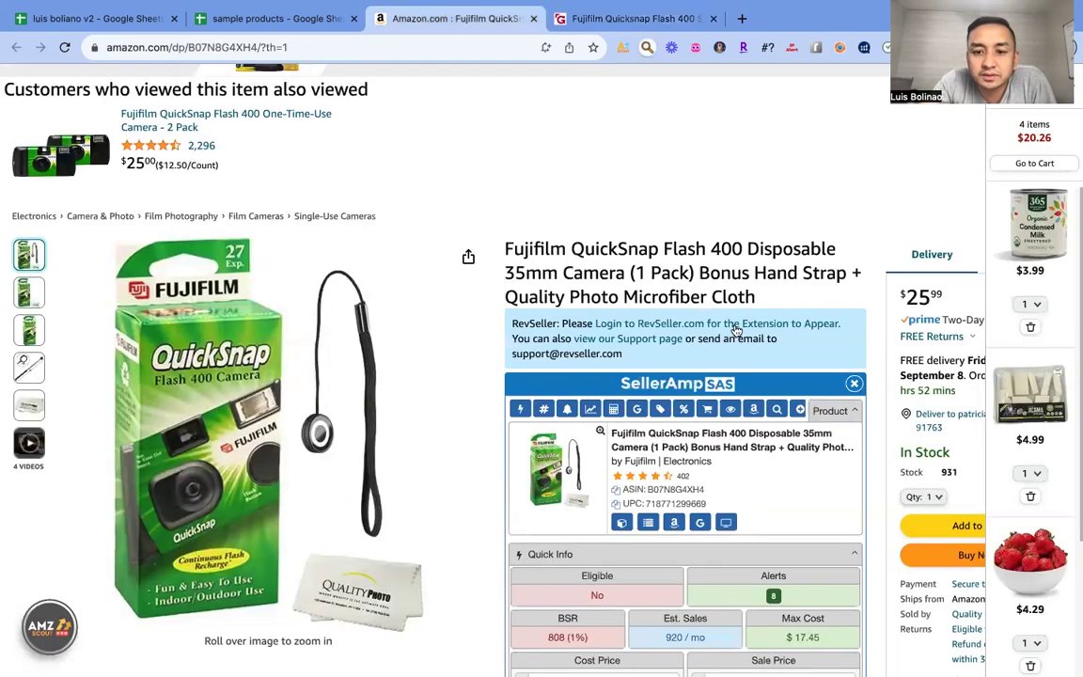
{"action": "left_click", "coordinate": [604, 23]}
{"action": "left_click", "coordinate": [498, 20]}
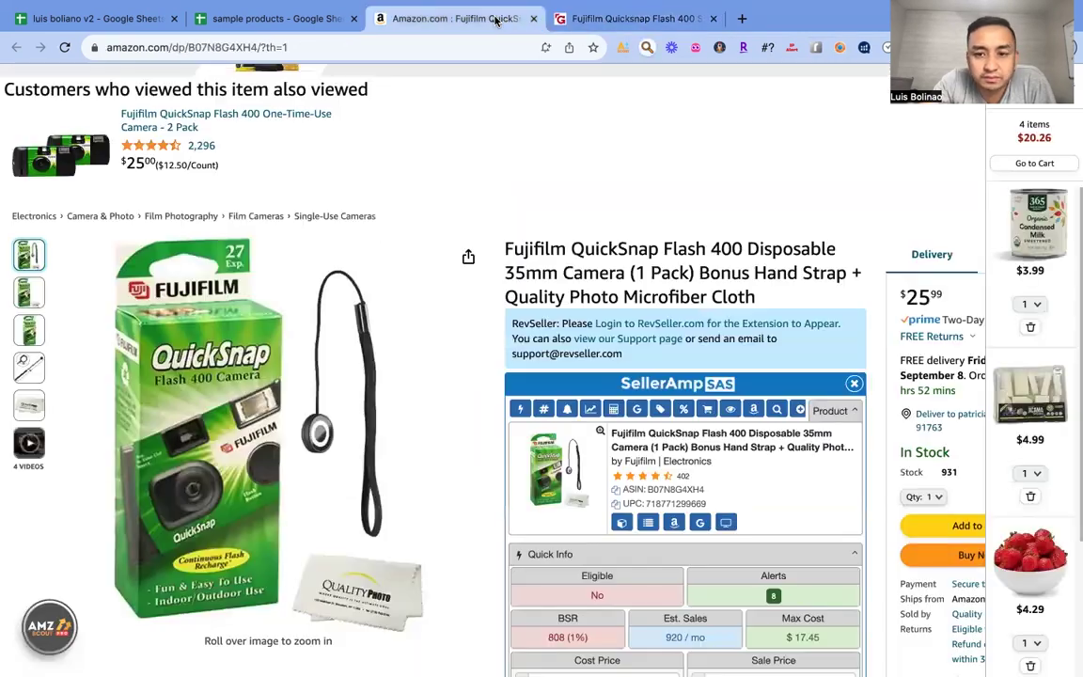
{"action": "left_click", "coordinate": [660, 21]}
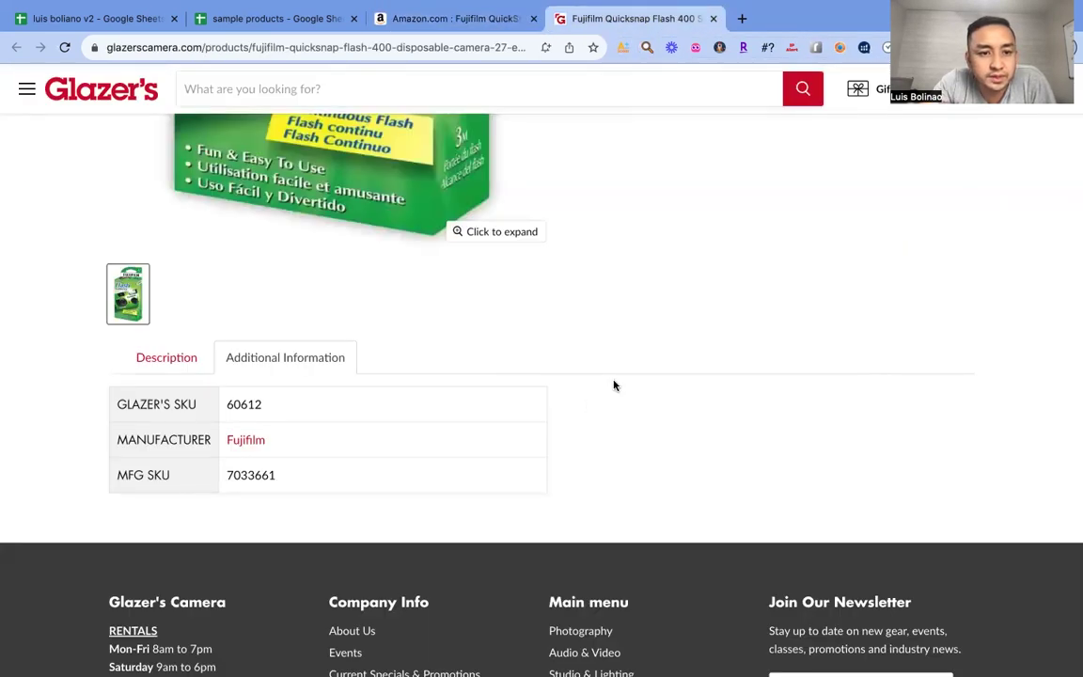
Inspect the full Glazer's product page for what is included with the camera, and reopen its description
{"action": "scroll", "coordinate": [614, 385], "scroll_direction": "up", "scroll_amount": 10}
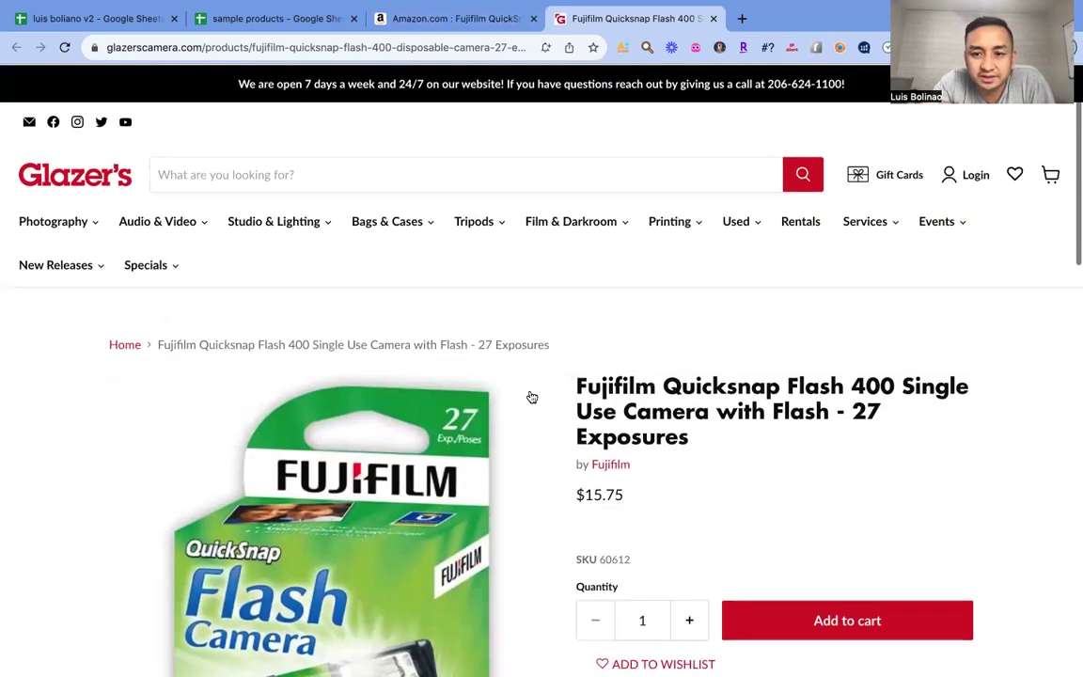
{"action": "scroll", "coordinate": [839, 403], "scroll_direction": "down", "scroll_amount": 5}
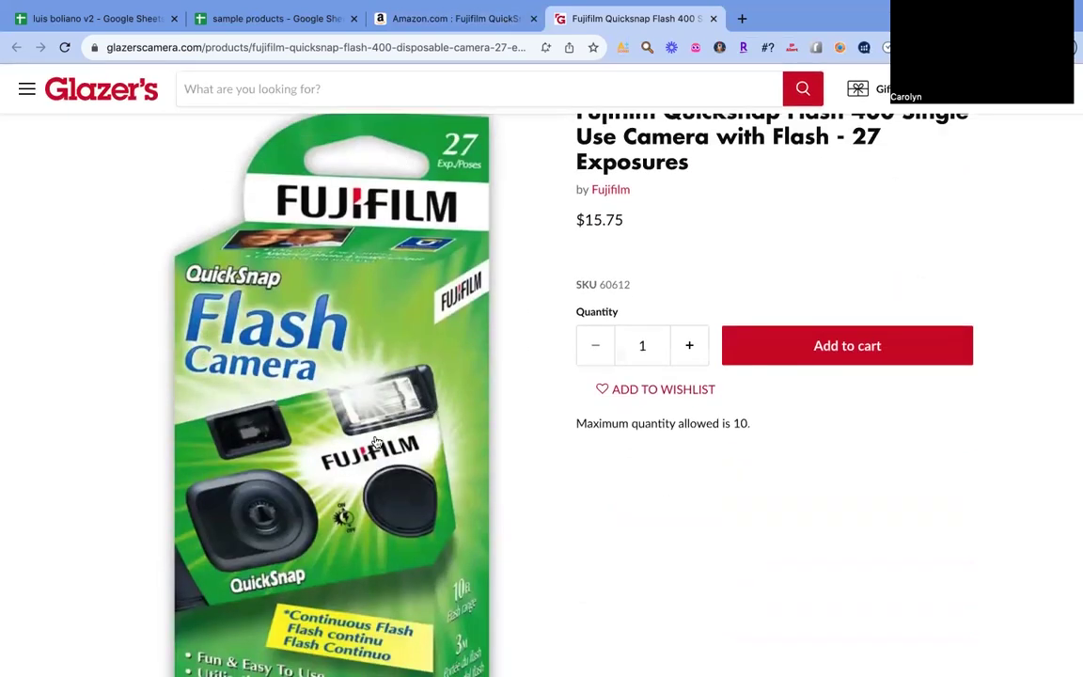
{"action": "scroll", "coordinate": [508, 376], "scroll_direction": "down", "scroll_amount": 3}
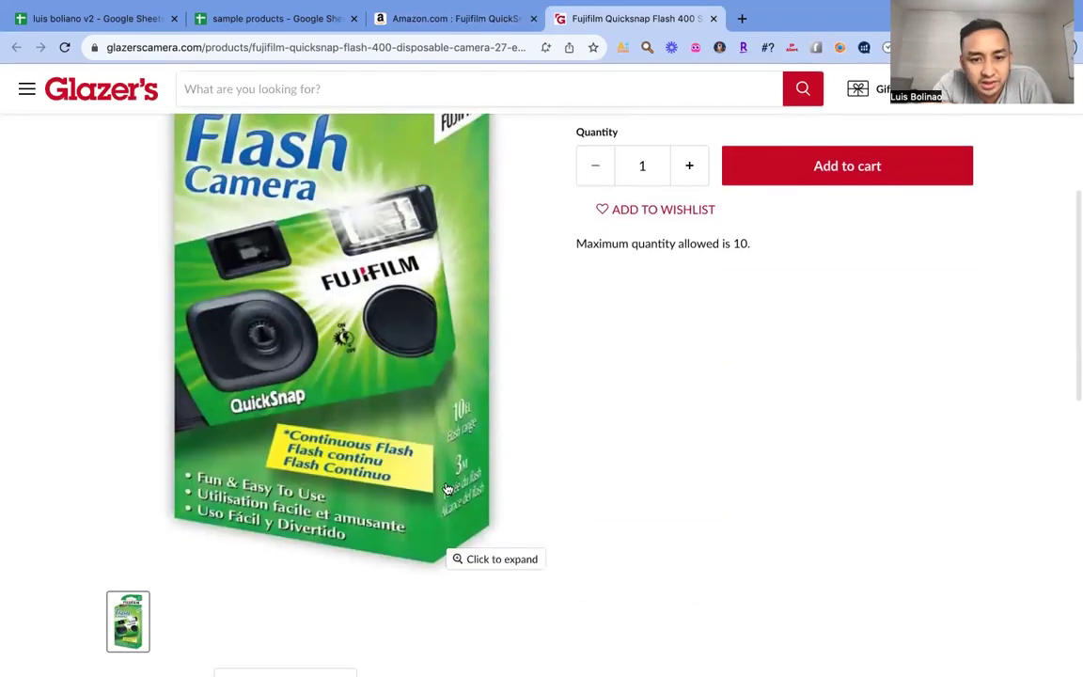
{"action": "scroll", "coordinate": [566, 479], "scroll_direction": "up", "scroll_amount": 8}
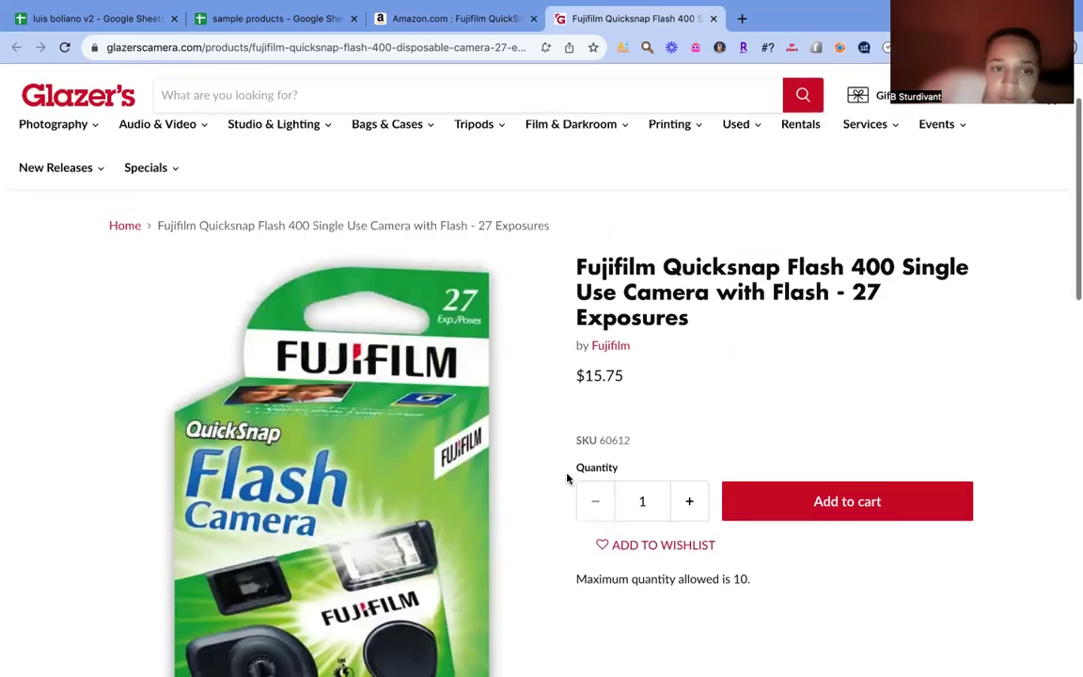
{"action": "scroll", "coordinate": [567, 480], "scroll_direction": "down", "scroll_amount": 13}
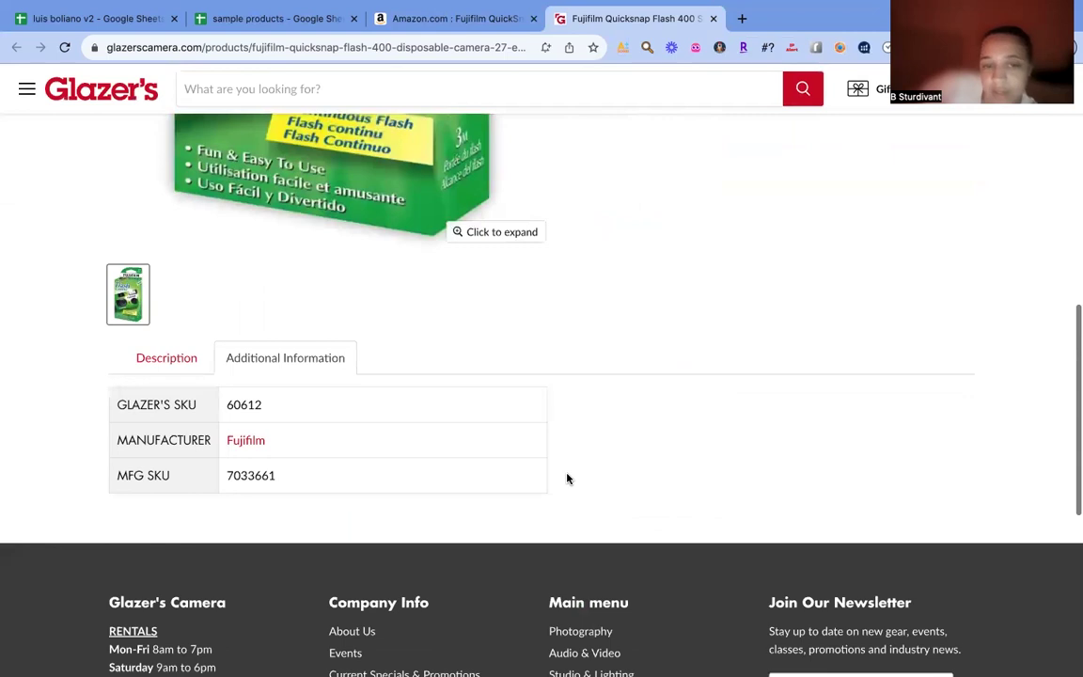
{"action": "left_click", "coordinate": [147, 357]}
Open and close the review video on the Amazon listing, and check the listing's price, other sellers and product details
{"action": "left_click", "coordinate": [476, 23]}
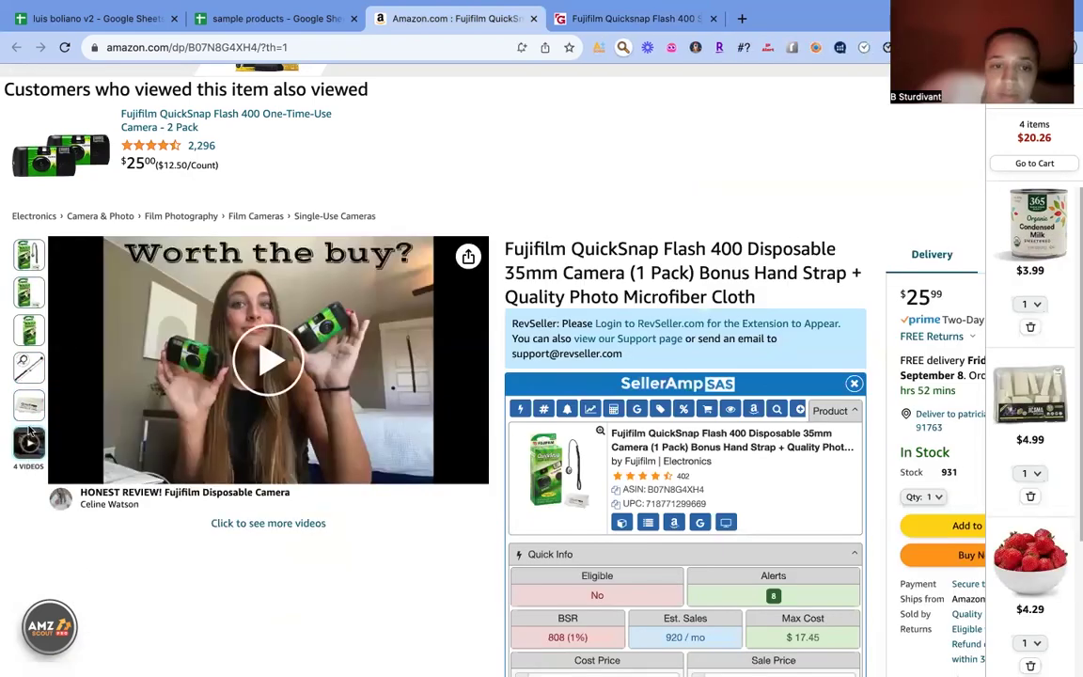
{"action": "left_click", "coordinate": [29, 435]}
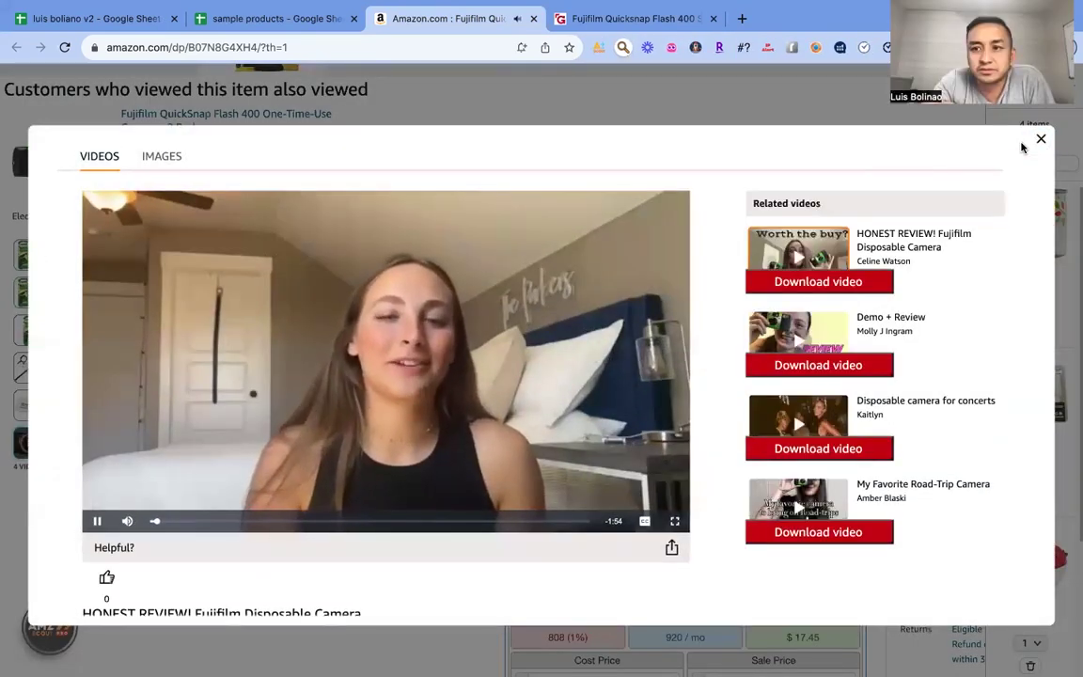
{"action": "left_click", "coordinate": [1040, 139]}
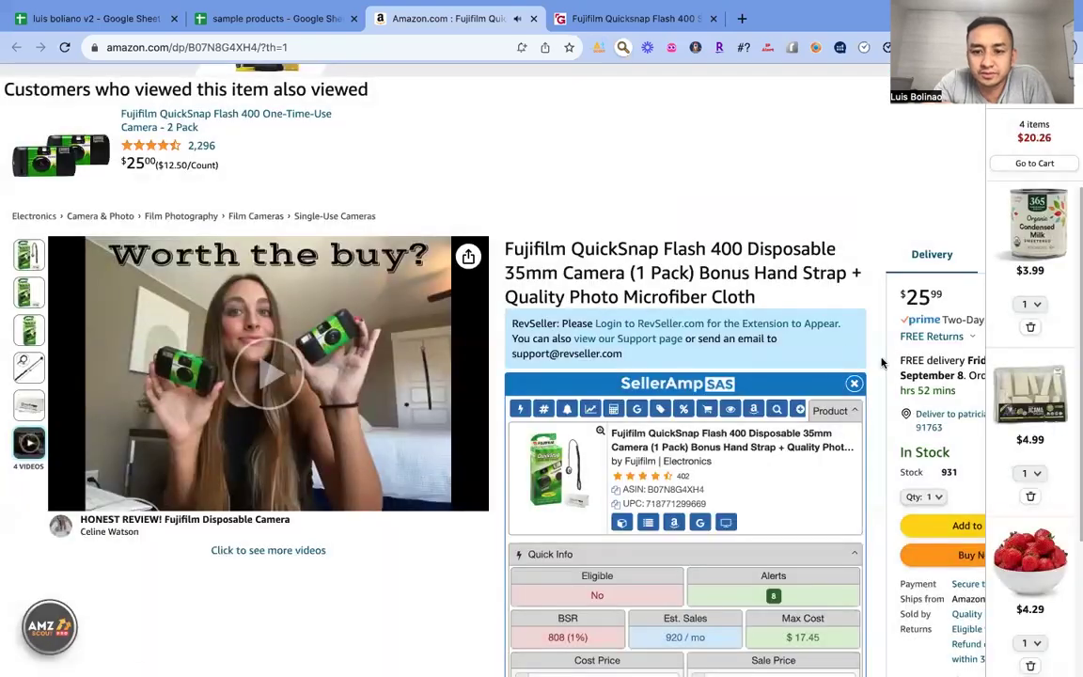
{"action": "scroll", "coordinate": [881, 362], "scroll_direction": "down", "scroll_amount": 10}
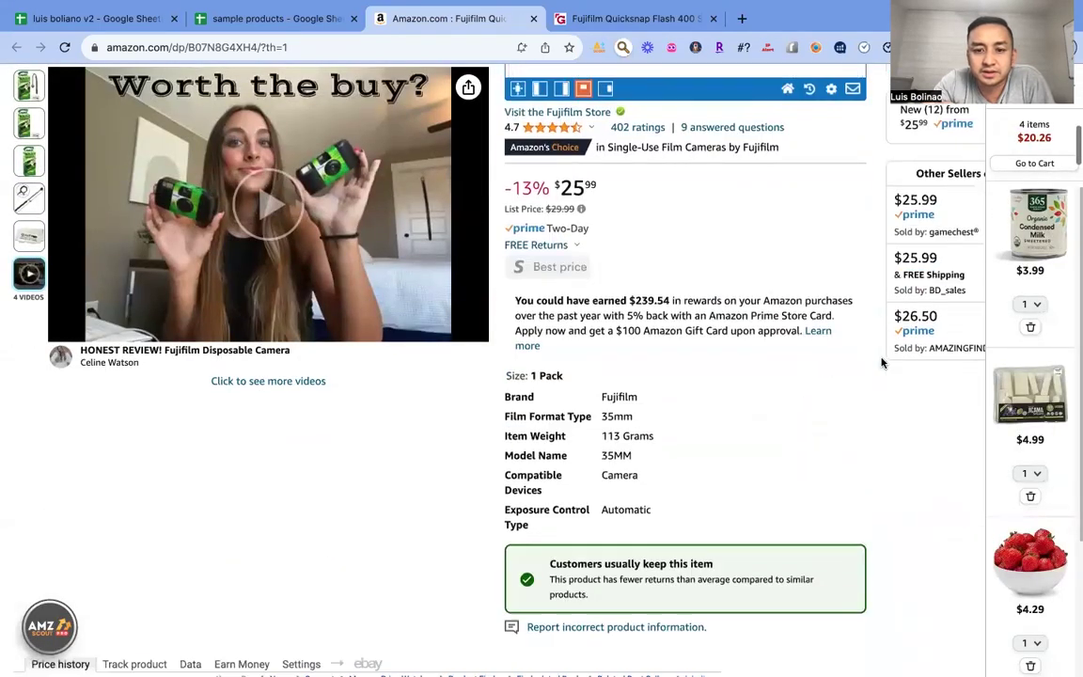
{"action": "scroll", "coordinate": [880, 362], "scroll_direction": "up", "scroll_amount": 10}
Return to the Glazer's camera page and review its product image, price and quantity limit
{"action": "left_click", "coordinate": [651, 15]}
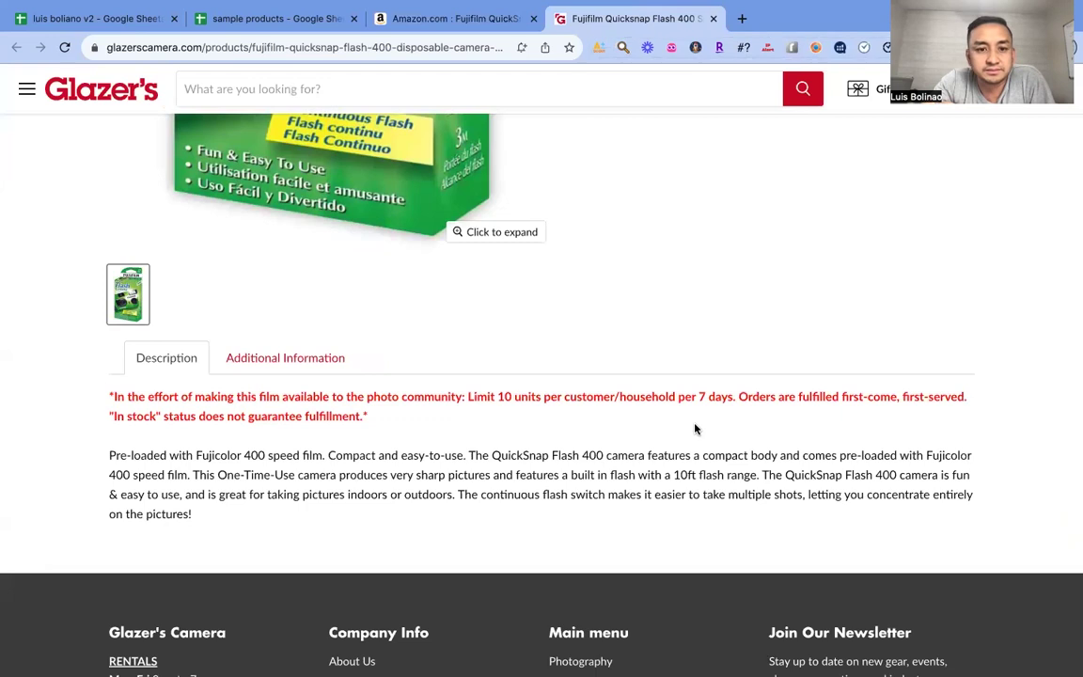
{"action": "scroll", "coordinate": [919, 427], "scroll_direction": "up", "scroll_amount": 5}
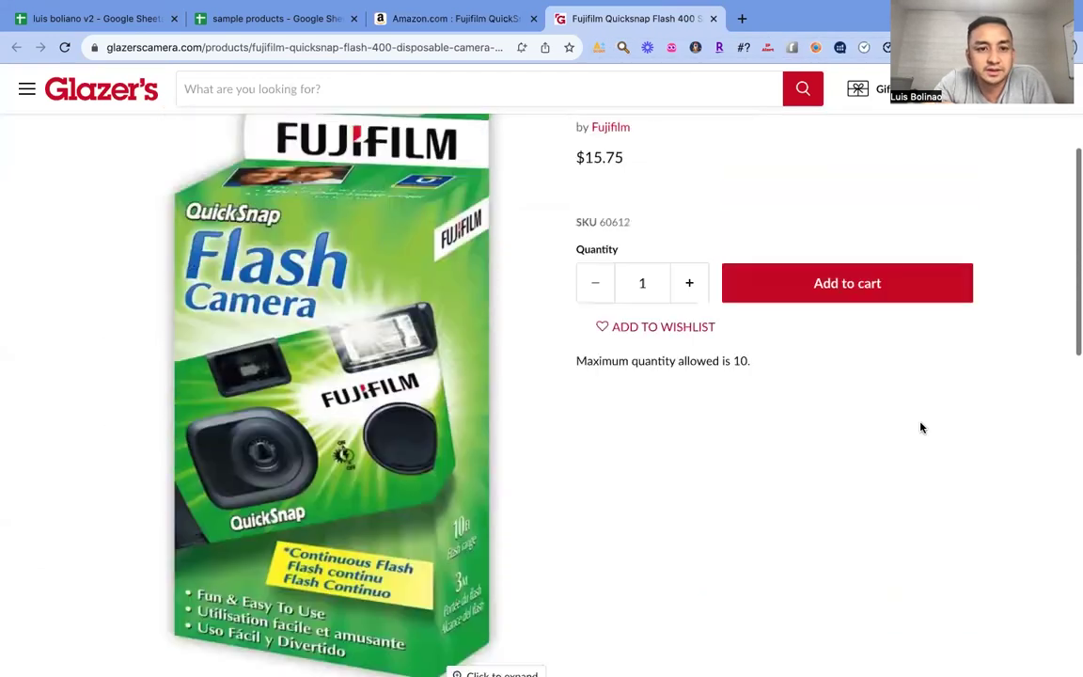
Review the Glazer's camera page's title, price, maximum quantity and description for the included items and purchase limit
{"action": "scroll", "coordinate": [972, 428], "scroll_direction": "up", "scroll_amount": 3}
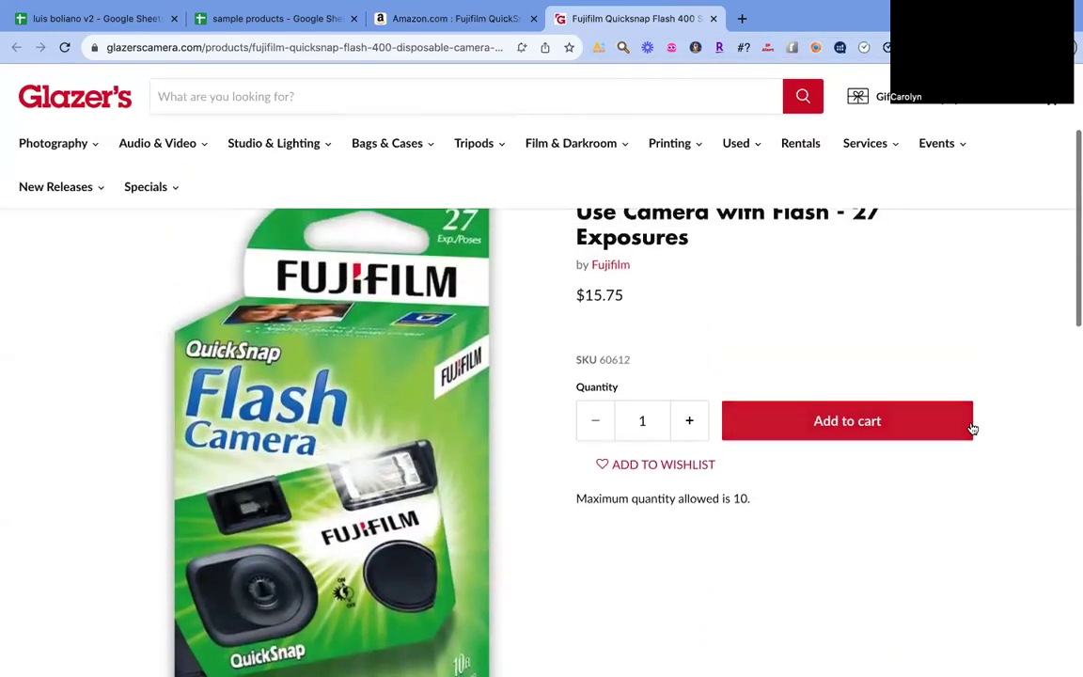
{"action": "scroll", "coordinate": [973, 428], "scroll_direction": "up", "scroll_amount": 2}
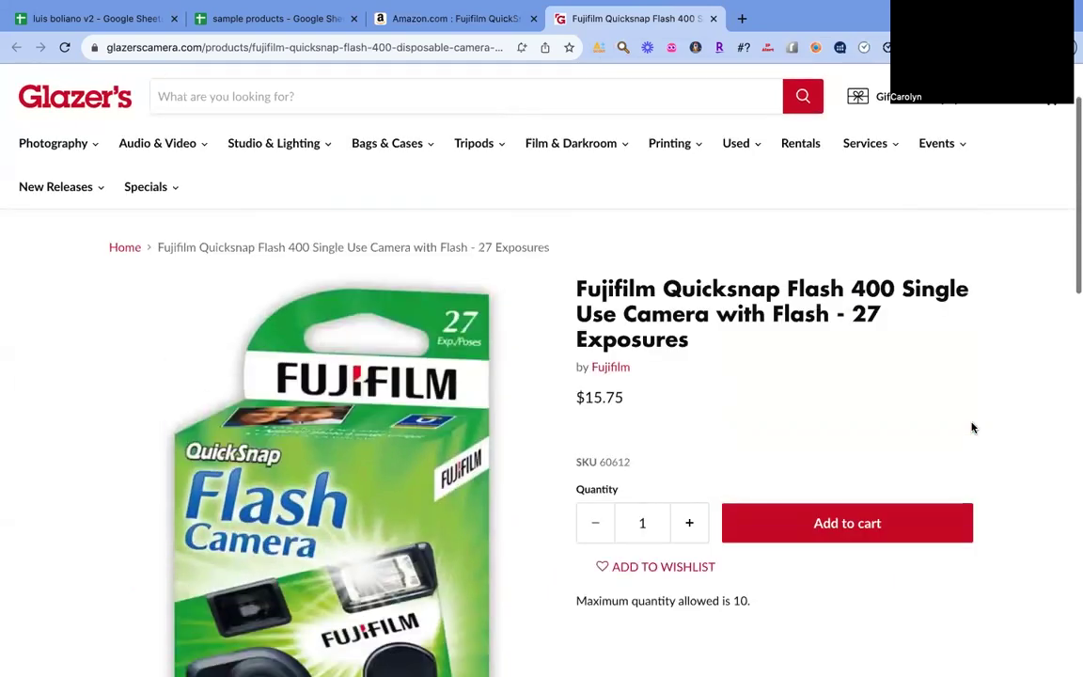
{"action": "scroll", "coordinate": [795, 422], "scroll_direction": "down", "scroll_amount": 7}
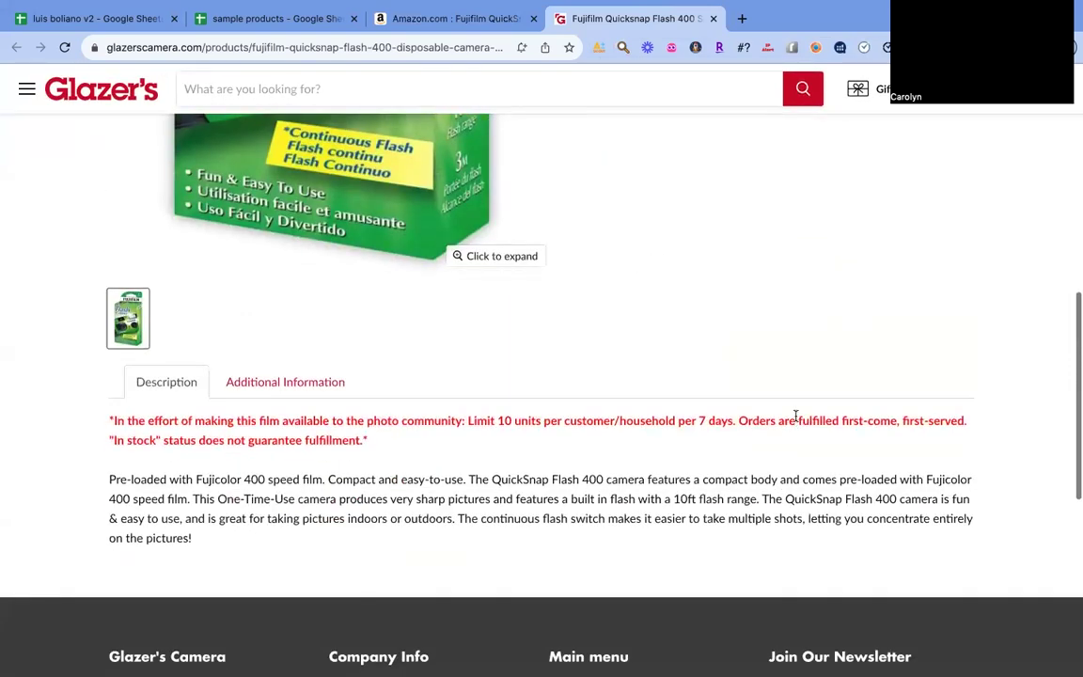
{"action": "scroll", "coordinate": [795, 419], "scroll_direction": "up", "scroll_amount": 6}
{"action": "scroll", "coordinate": [778, 425], "scroll_direction": "down", "scroll_amount": 2}
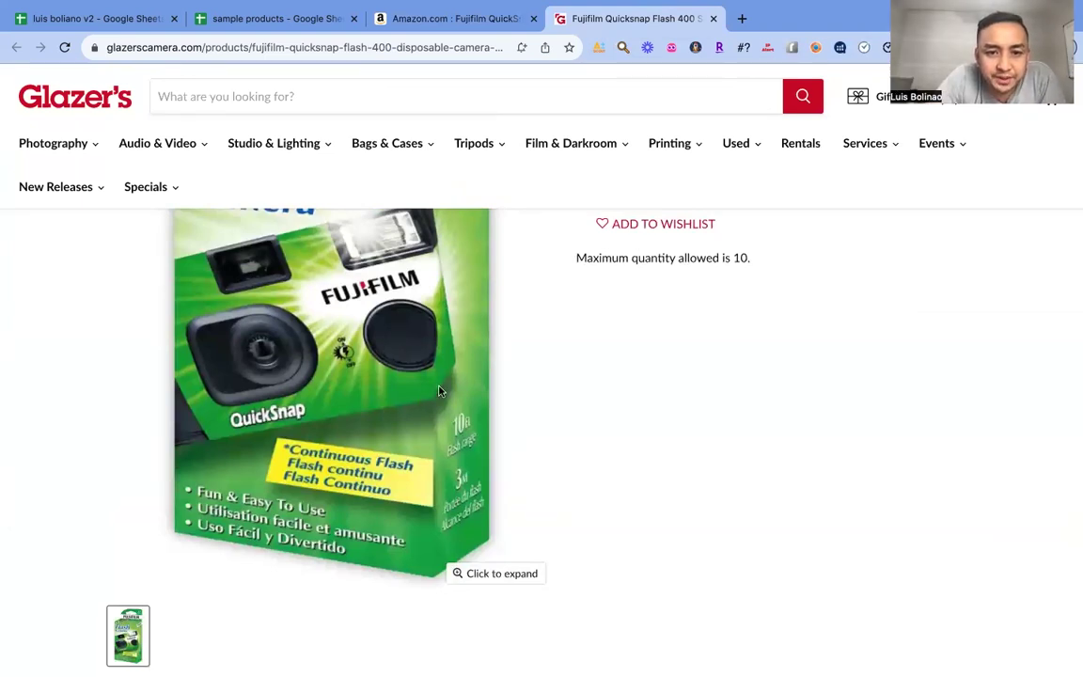
{"action": "scroll", "coordinate": [438, 391], "scroll_direction": "up", "scroll_amount": 3}
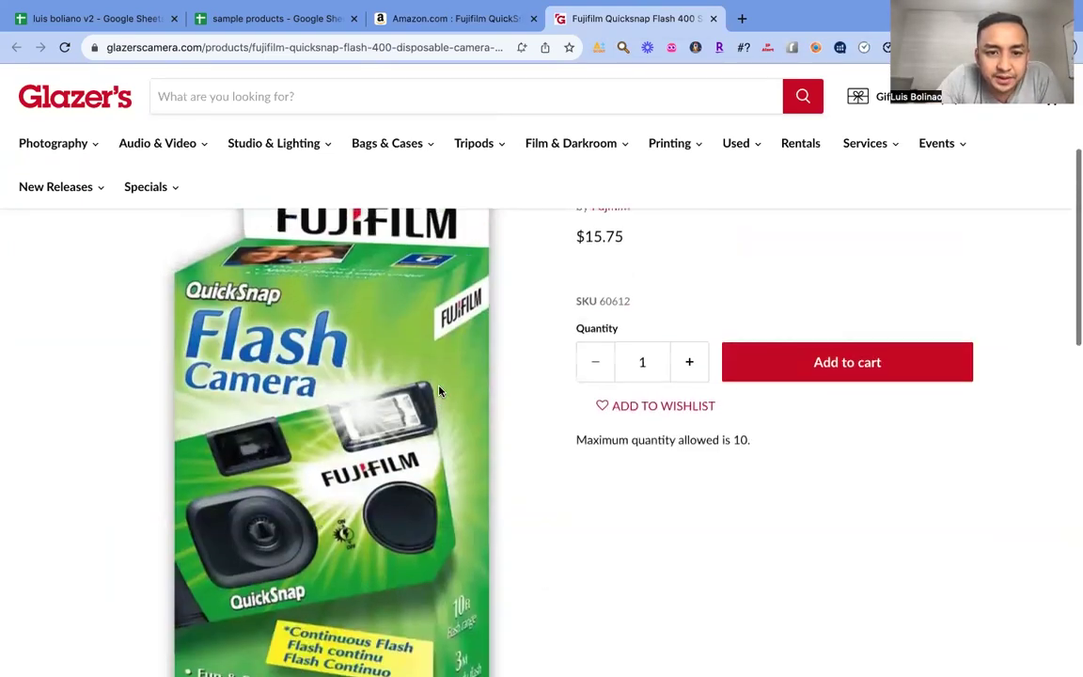
Switch to the Amazon listing and check its title and main image for the bonus hand strap and microfiber cloth
{"action": "left_click", "coordinate": [475, 21]}
{"action": "mouse_move", "coordinate": [28, 381]}
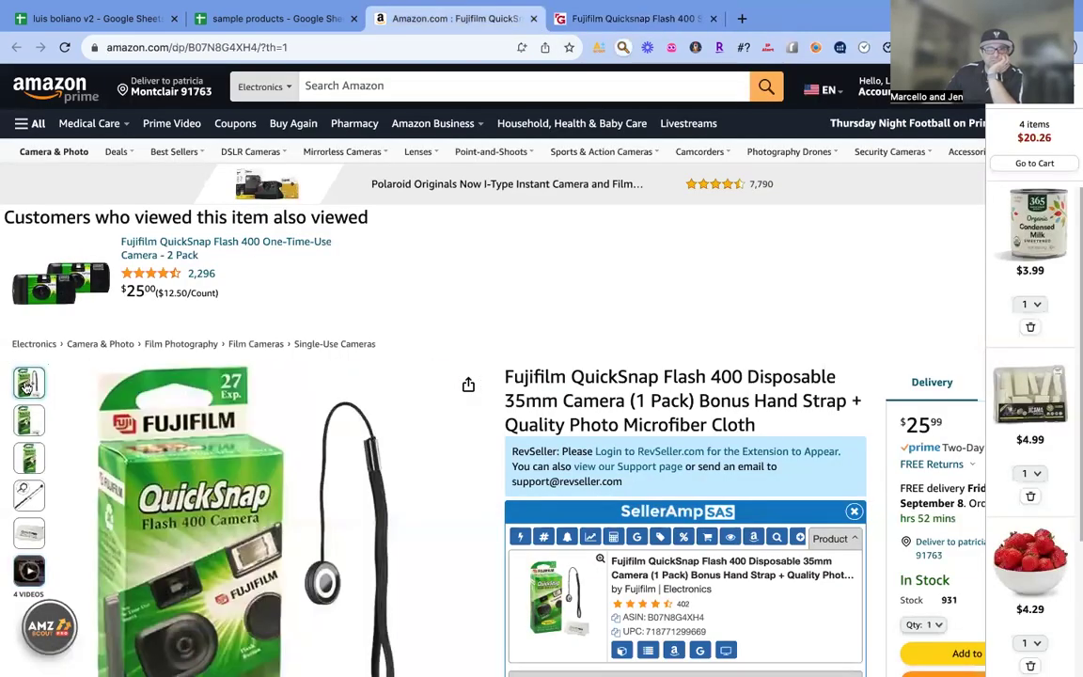
{"action": "scroll", "coordinate": [406, 395], "scroll_direction": "down", "scroll_amount": 3}
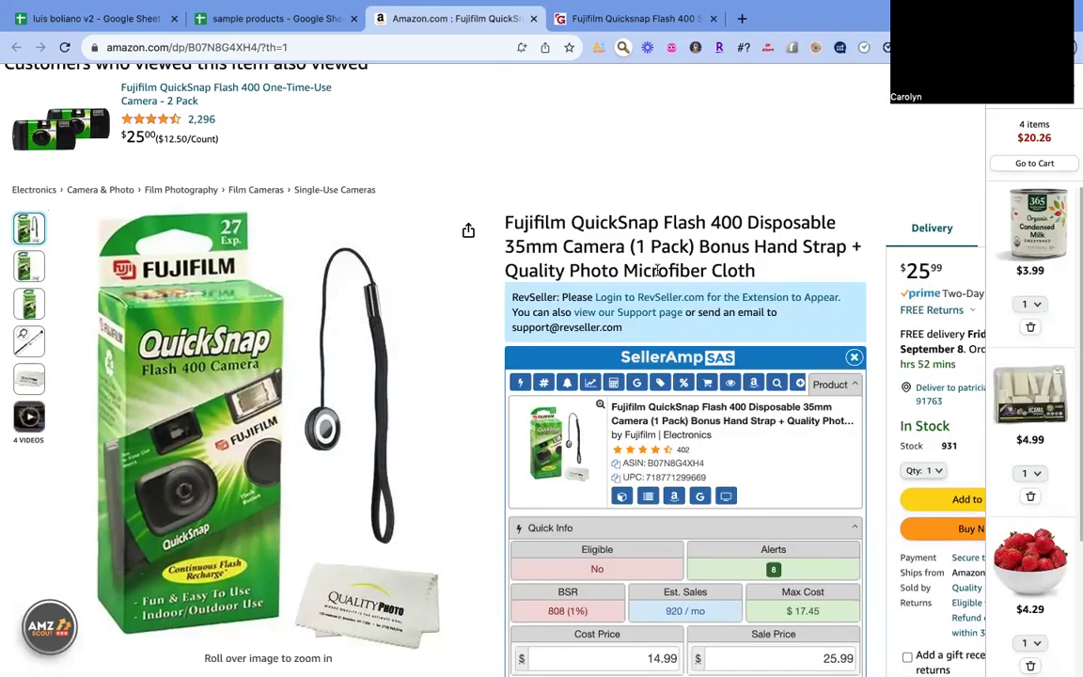
Return to the Glazer's camera page and recheck its image, title and $15.75 price against the Amazon listing
{"action": "left_click", "coordinate": [618, 20]}
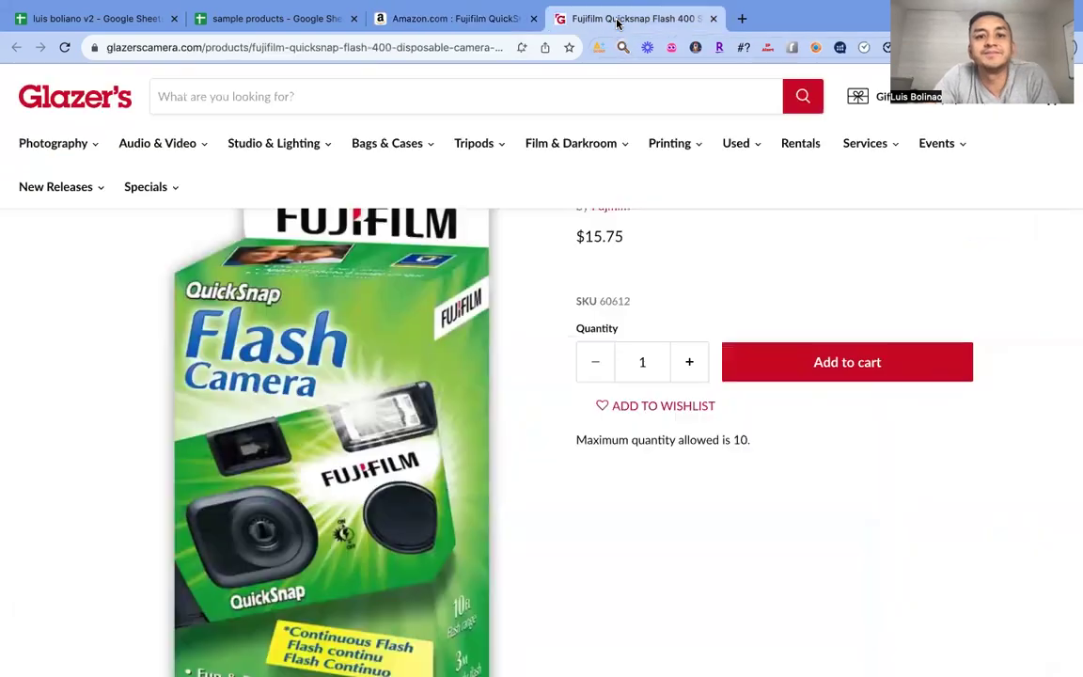
{"action": "scroll", "coordinate": [1073, 355], "scroll_direction": "down", "scroll_amount": 10}
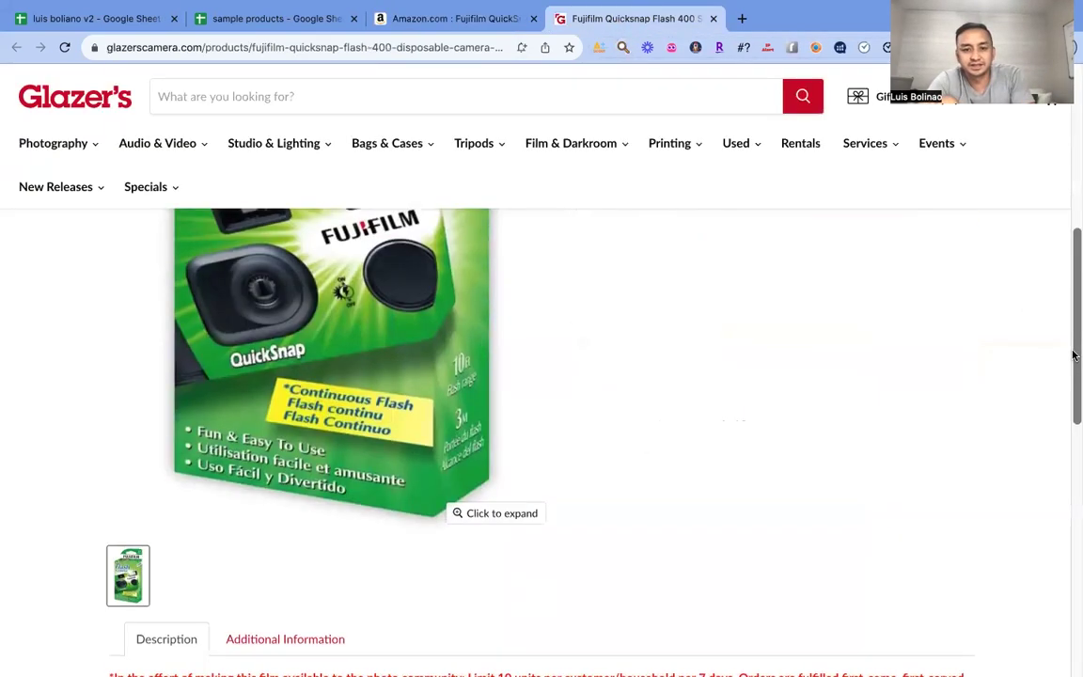
{"action": "scroll", "coordinate": [1073, 355], "scroll_direction": "up", "scroll_amount": 9}
{"action": "scroll", "coordinate": [1073, 355], "scroll_direction": "up", "scroll_amount": 5}
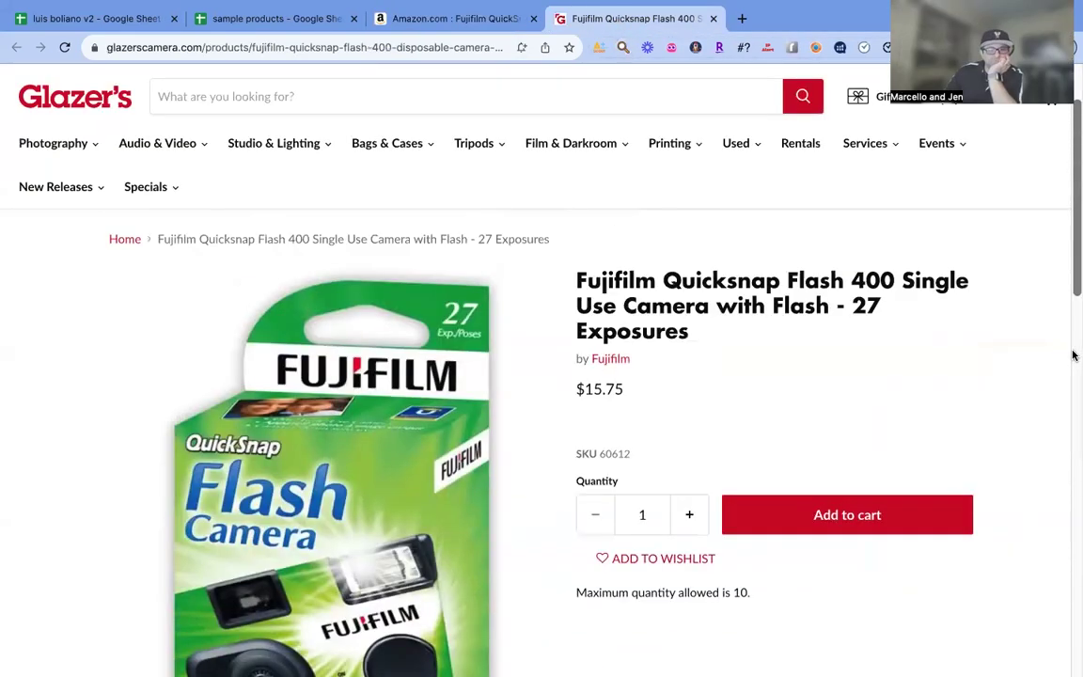
{"action": "scroll", "coordinate": [752, 348], "scroll_direction": "down", "scroll_amount": 1}
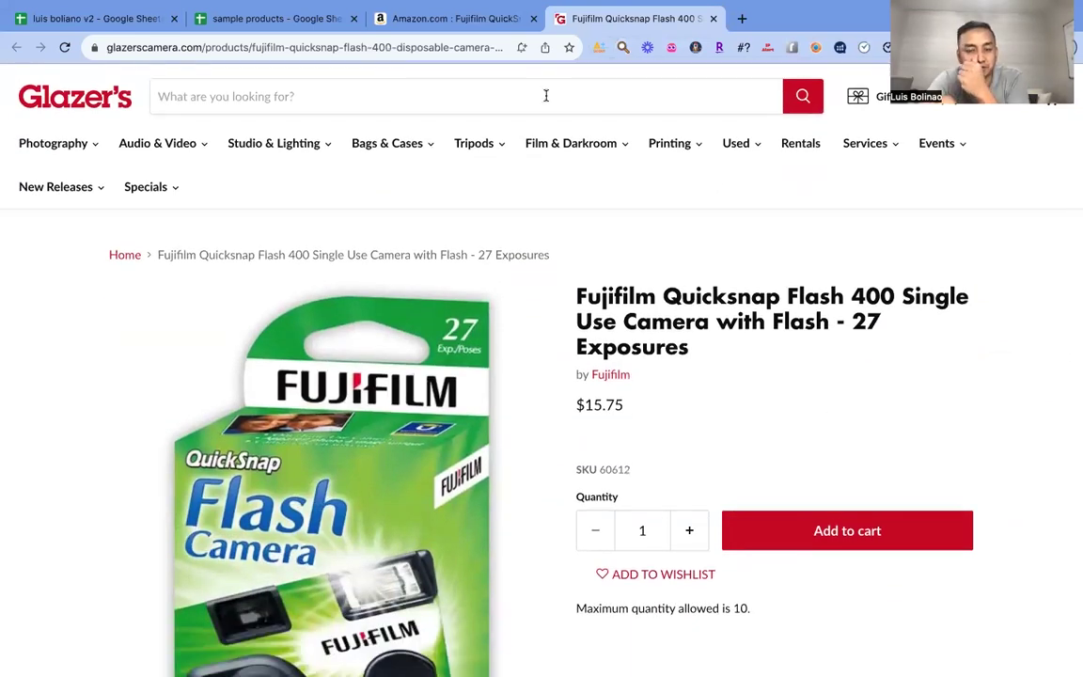
{"action": "left_click", "coordinate": [476, 18]}
{"action": "left_click", "coordinate": [627, 19]}
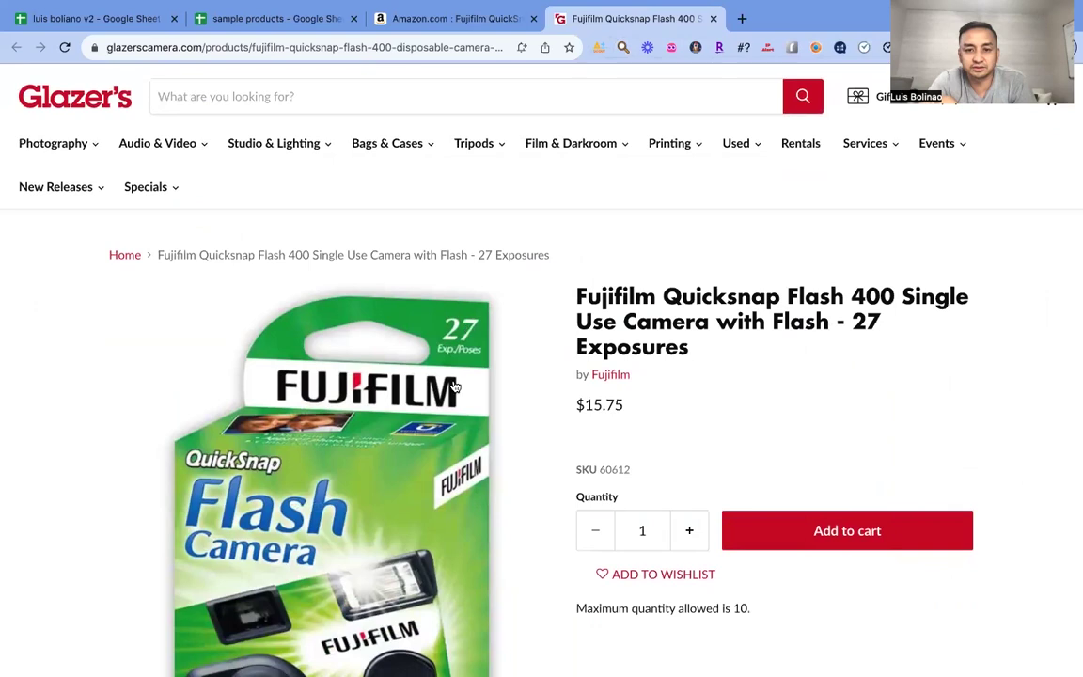
Set the SellerAmp cost price on the Amazon listing to 15.75
{"action": "left_click", "coordinate": [445, 24]}
{"action": "scroll", "coordinate": [727, 431], "scroll_direction": "down", "scroll_amount": 2}
{"action": "left_click", "coordinate": [636, 422]}
{"action": "type", "text": "1"}
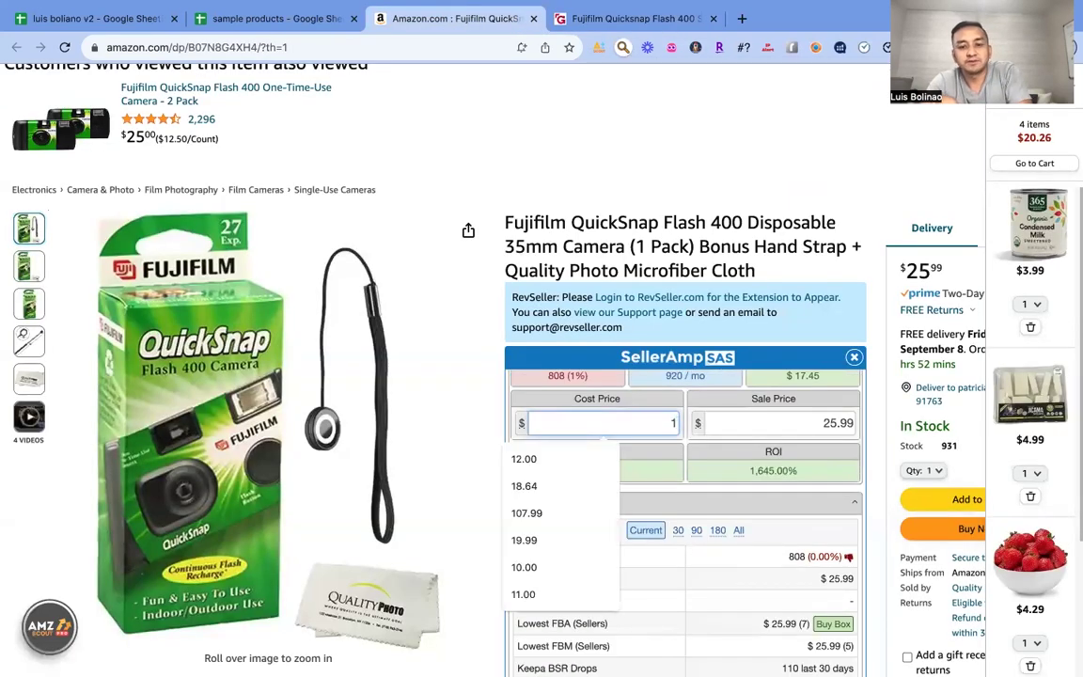
{"action": "type", "text": "5.75"}
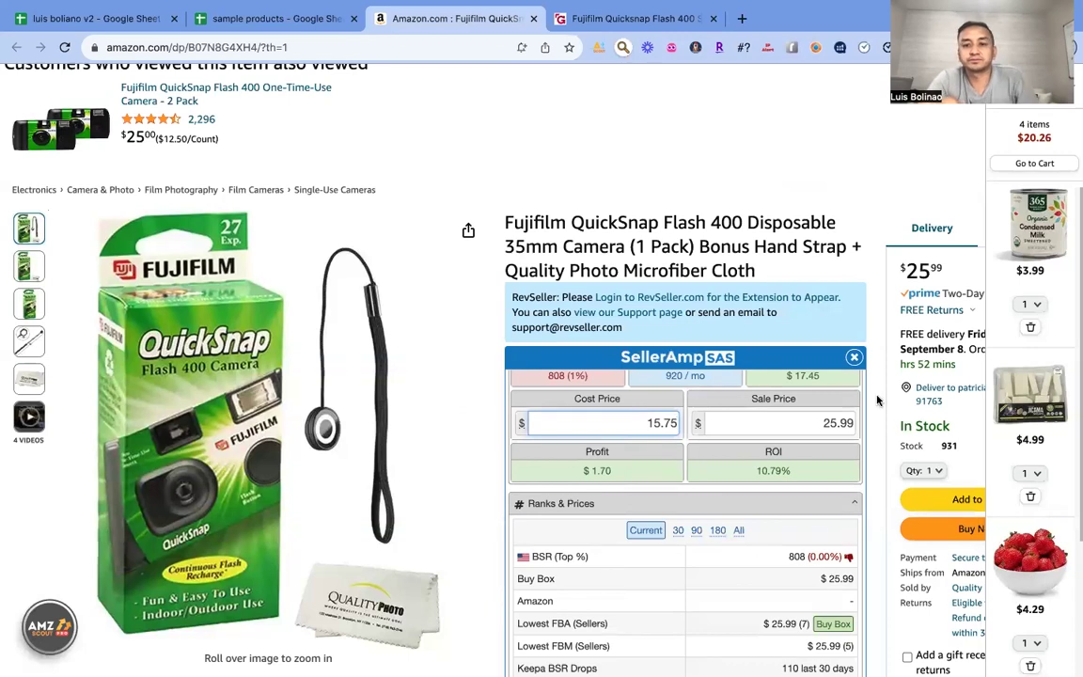
Review the SellerAmp profit, ROI and estimated sales, and examine each seller's stock, price and profit in the offers
{"action": "scroll", "coordinate": [786, 445], "scroll_direction": "up", "scroll_amount": 3}
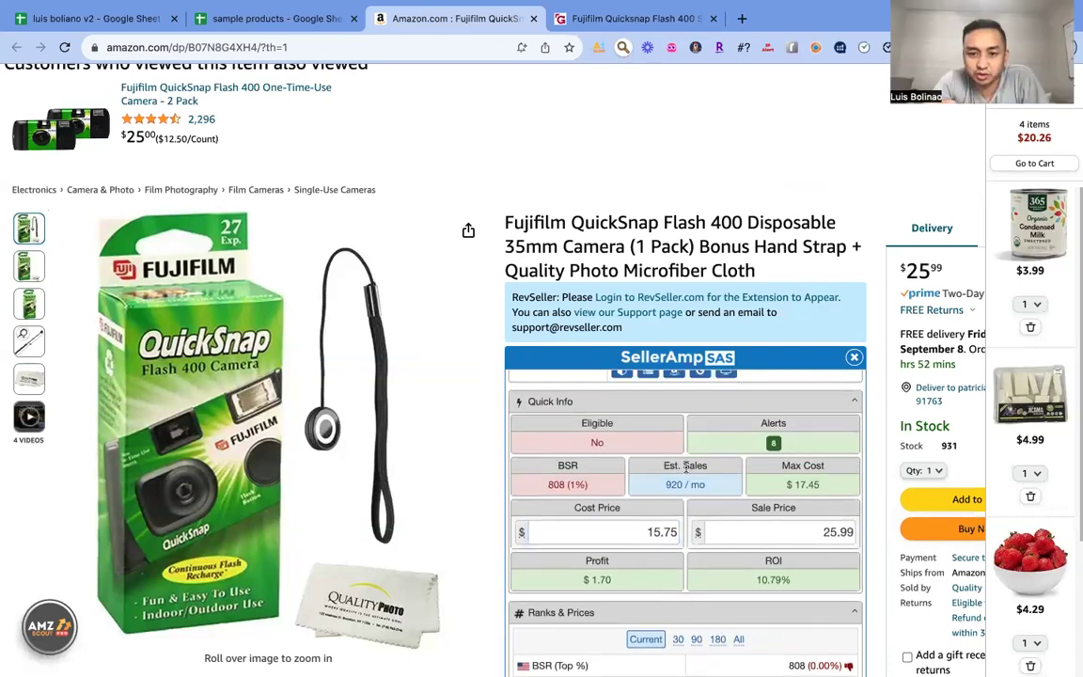
{"action": "scroll", "coordinate": [700, 488], "scroll_direction": "down", "scroll_amount": 20}
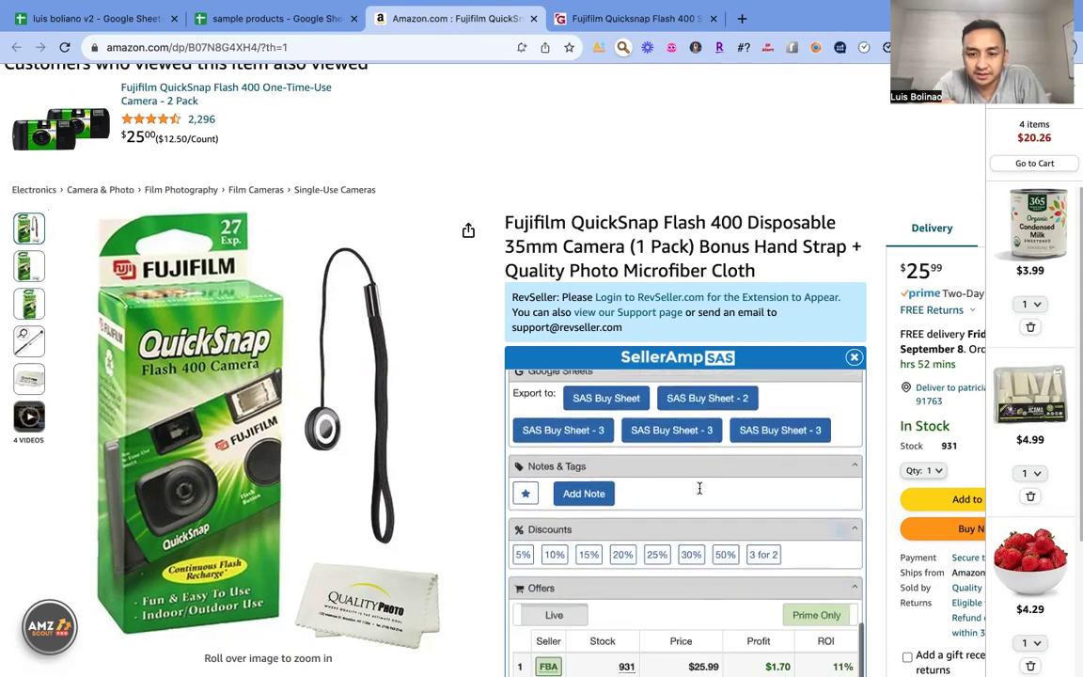
{"action": "scroll", "coordinate": [699, 487], "scroll_direction": "down", "scroll_amount": 3}
{"action": "scroll", "coordinate": [699, 488], "scroll_direction": "up", "scroll_amount": 1}
{"action": "scroll", "coordinate": [700, 488], "scroll_direction": "down", "scroll_amount": 1}
{"action": "scroll", "coordinate": [699, 488], "scroll_direction": "up", "scroll_amount": 1}
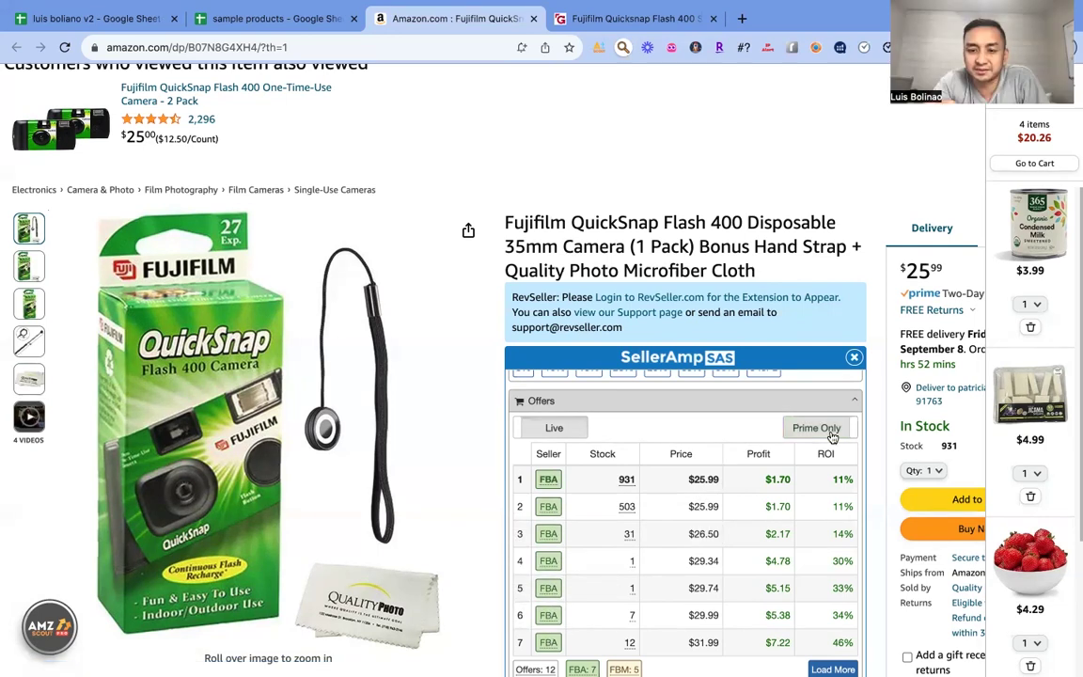
{"action": "scroll", "coordinate": [870, 438], "scroll_direction": "down", "scroll_amount": 1}
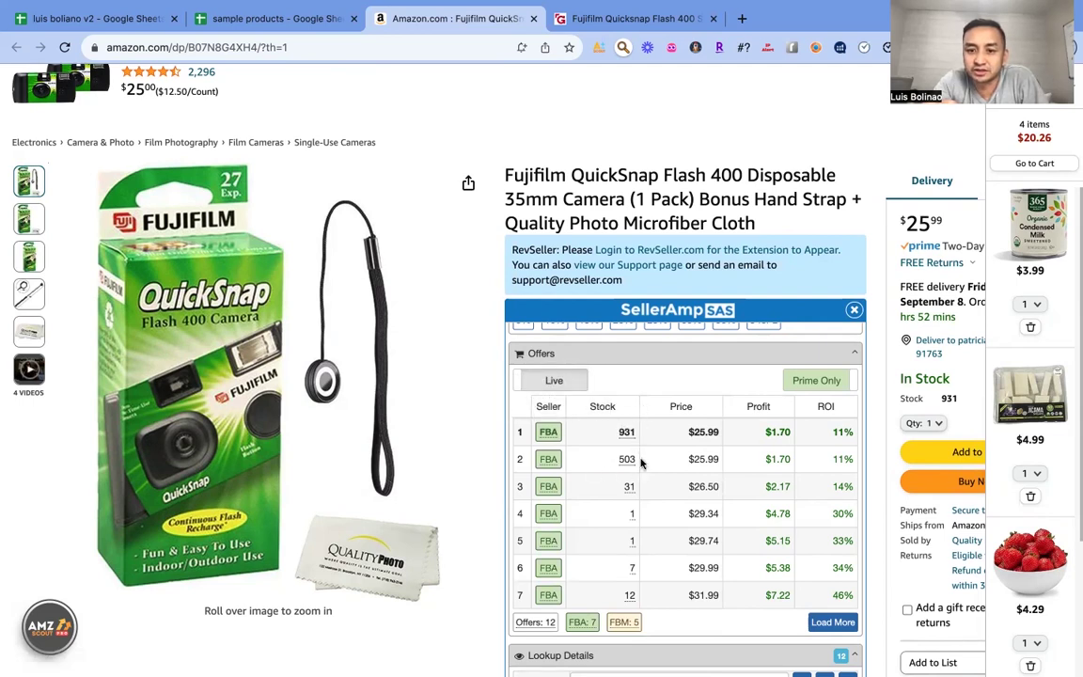
{"action": "scroll", "coordinate": [636, 455], "scroll_direction": "up", "scroll_amount": 1}
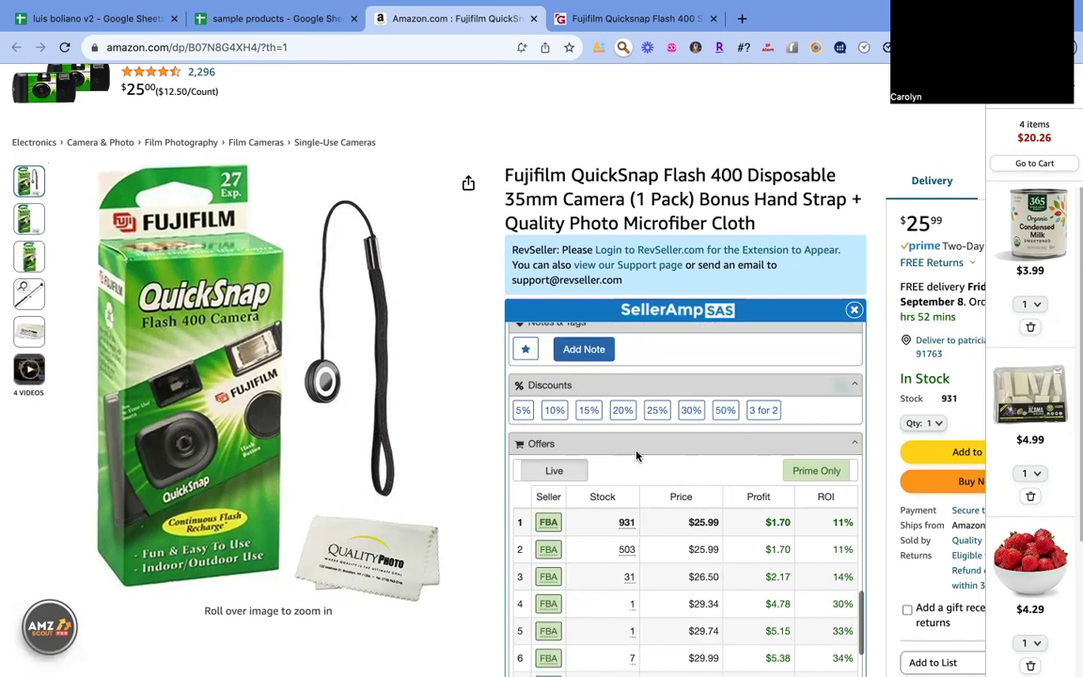
{"action": "scroll", "coordinate": [637, 456], "scroll_direction": "down", "scroll_amount": 1}
Check the SellerAmp estimated sales, ranks, prices and eligibility alerts against the stock held by competing sellers
{"action": "scroll", "coordinate": [675, 458], "scroll_direction": "up", "scroll_amount": 10}
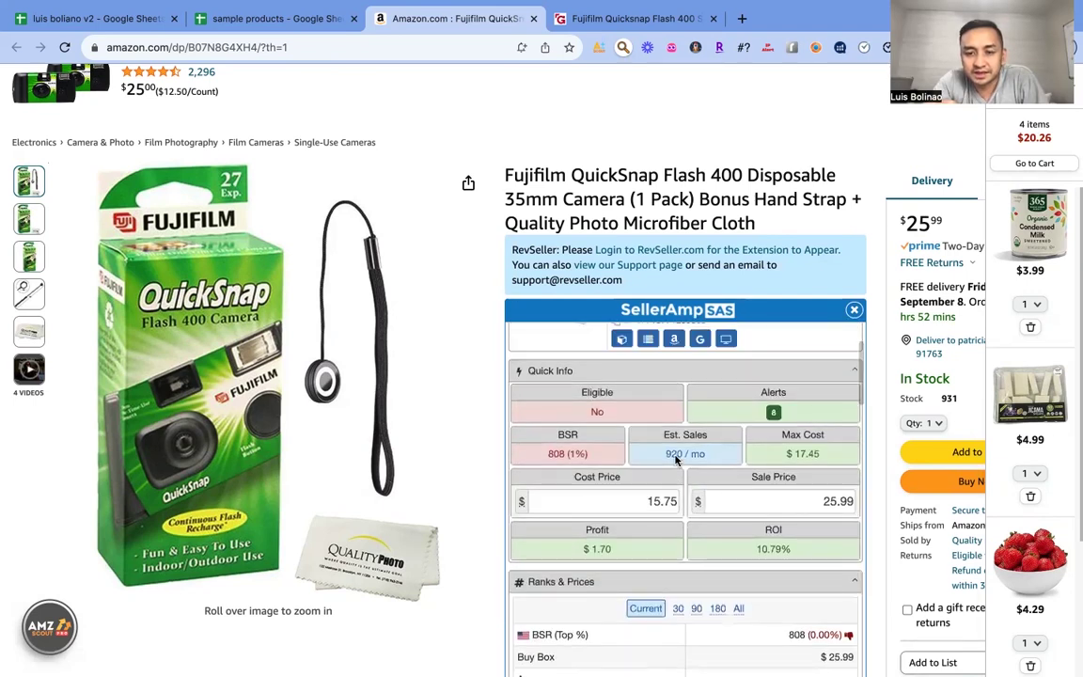
{"action": "scroll", "coordinate": [675, 458], "scroll_direction": "down", "scroll_amount": 1}
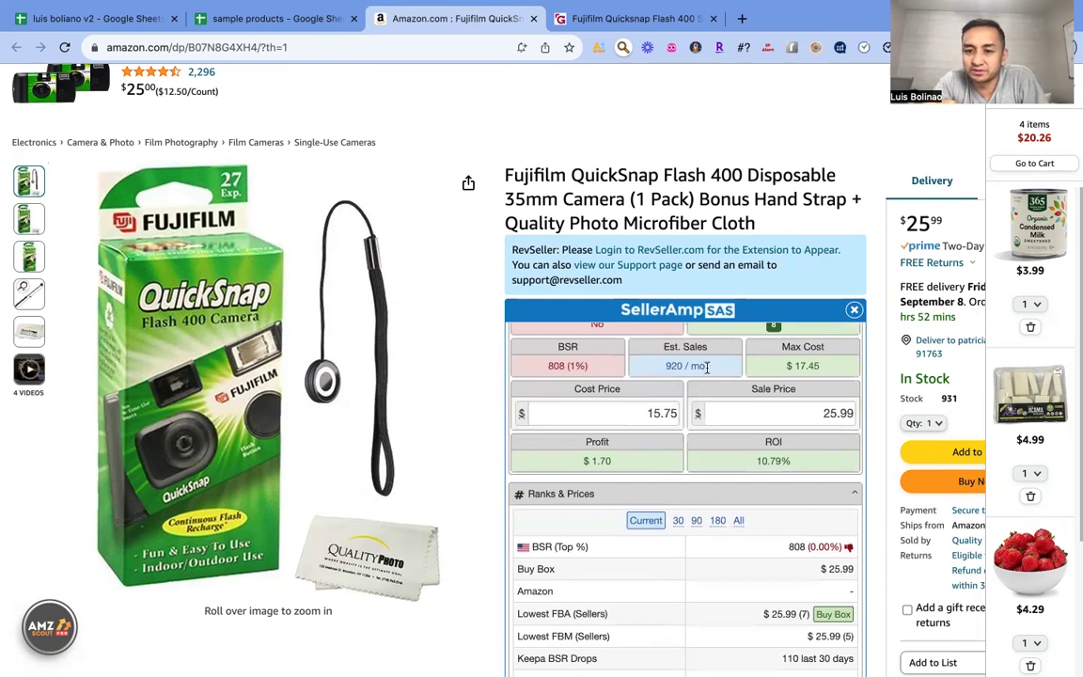
{"action": "scroll", "coordinate": [656, 430], "scroll_direction": "down", "scroll_amount": 15}
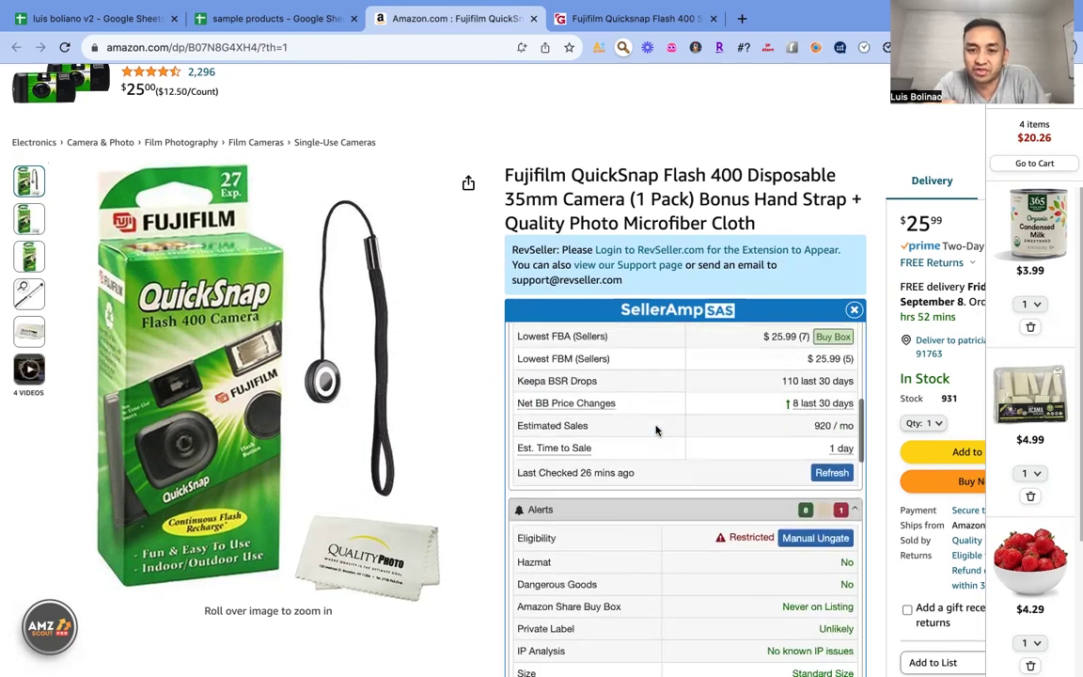
{"action": "scroll", "coordinate": [656, 429], "scroll_direction": "down", "scroll_amount": 5}
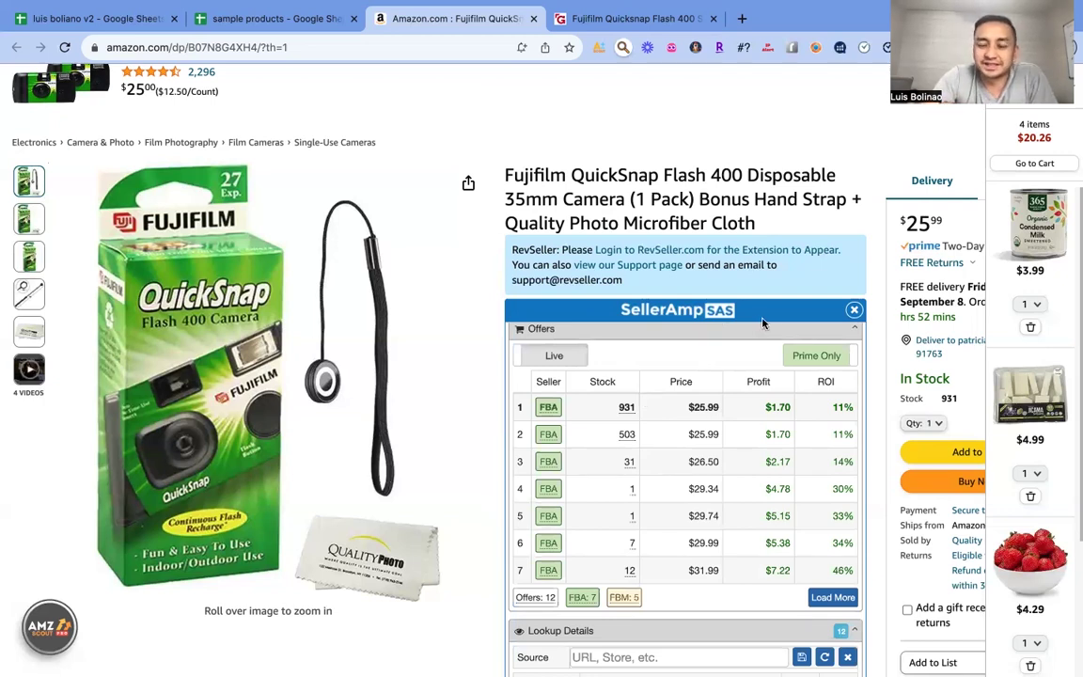
{"action": "scroll", "coordinate": [794, 340], "scroll_direction": "down", "scroll_amount": 1}
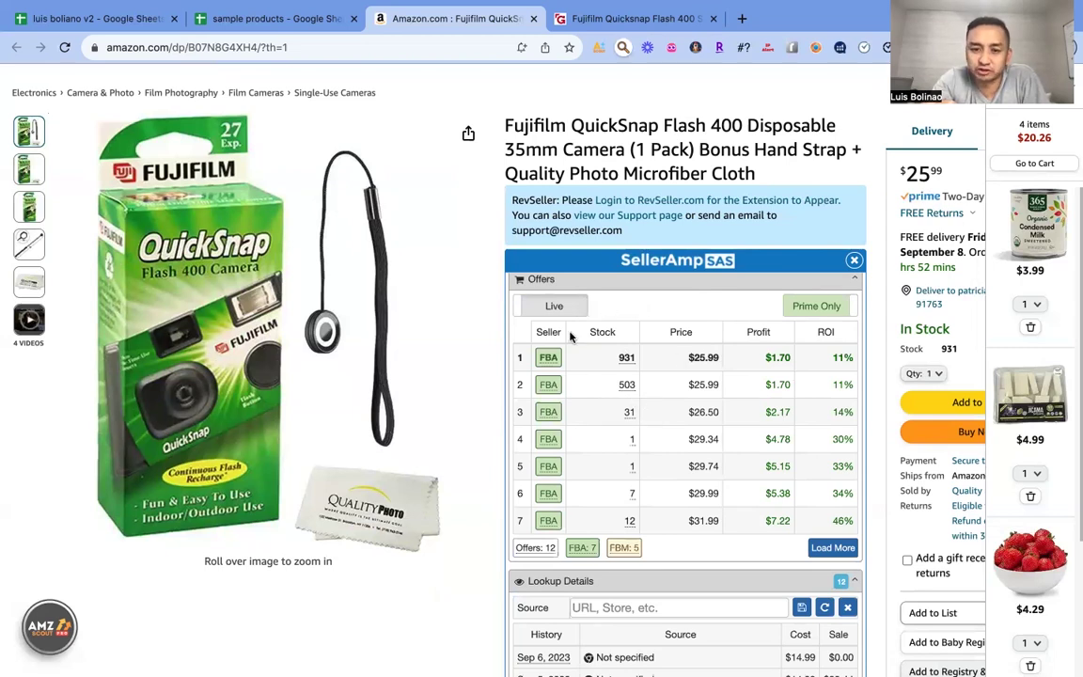
Switch to the sample products spreadsheet and enter the note "products do match" in E21 for the Fujifilm QuickSnap row
{"action": "left_click", "coordinate": [272, 19]}
{"action": "left_click", "coordinate": [581, 453]}
{"action": "left_click", "coordinate": [581, 464]}
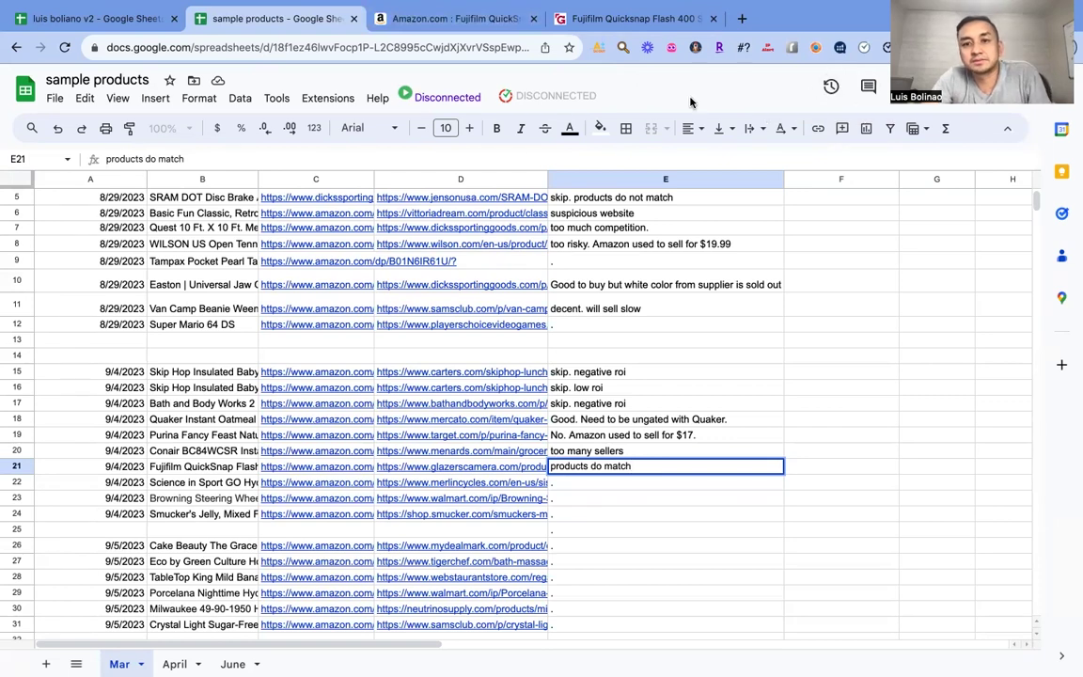
Return to the Amazon listing and check the Keepa price history and offers data for seller stock and sales
{"action": "left_click", "coordinate": [442, 19]}
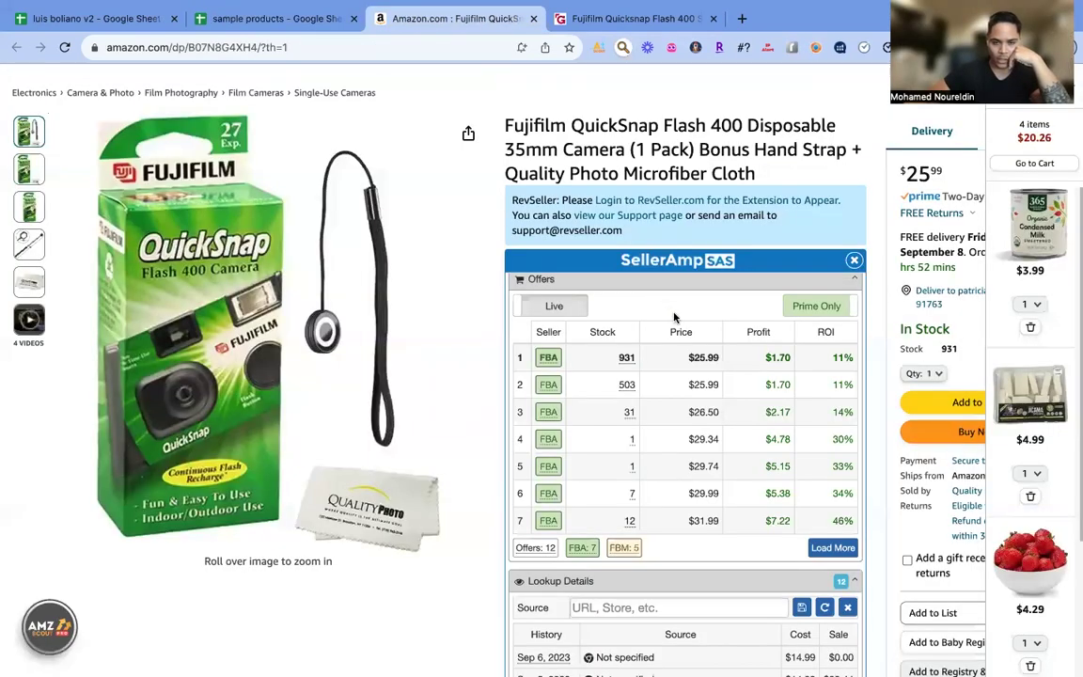
{"action": "scroll", "coordinate": [881, 387], "scroll_direction": "down", "scroll_amount": 15}
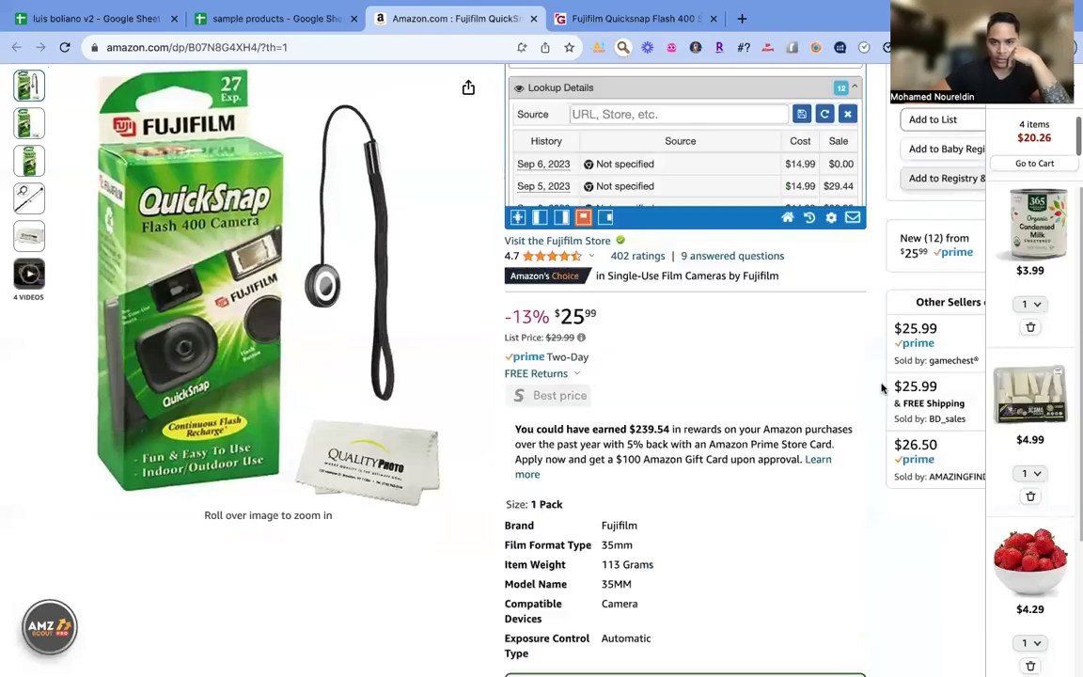
{"action": "scroll", "coordinate": [611, 440], "scroll_direction": "down", "scroll_amount": 1}
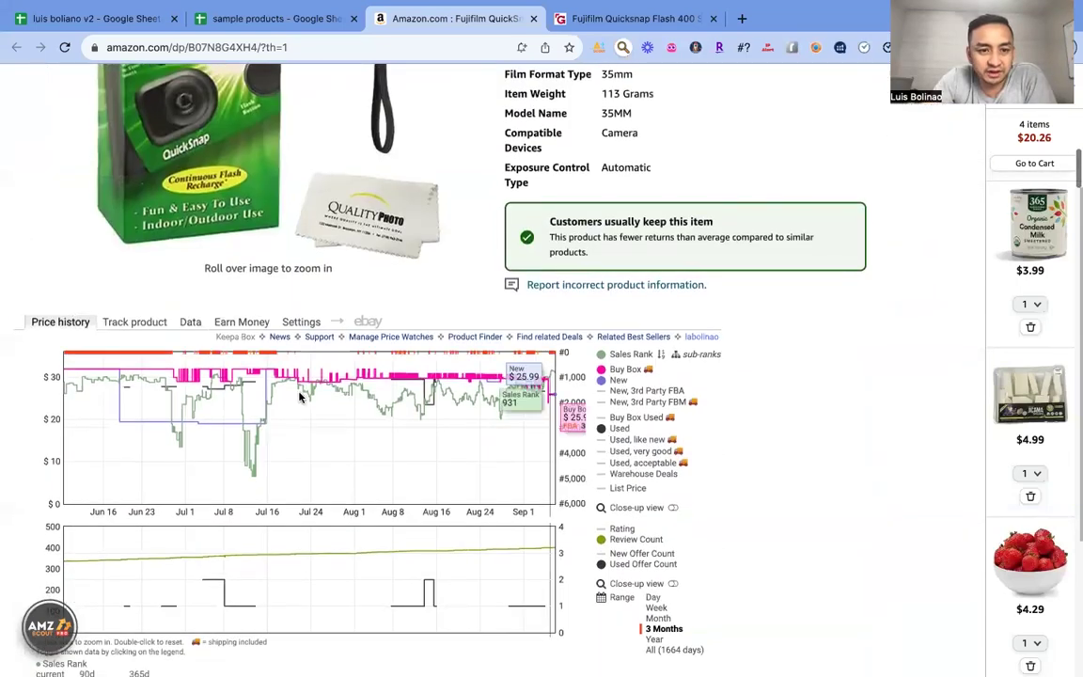
{"action": "left_click", "coordinate": [179, 325]}
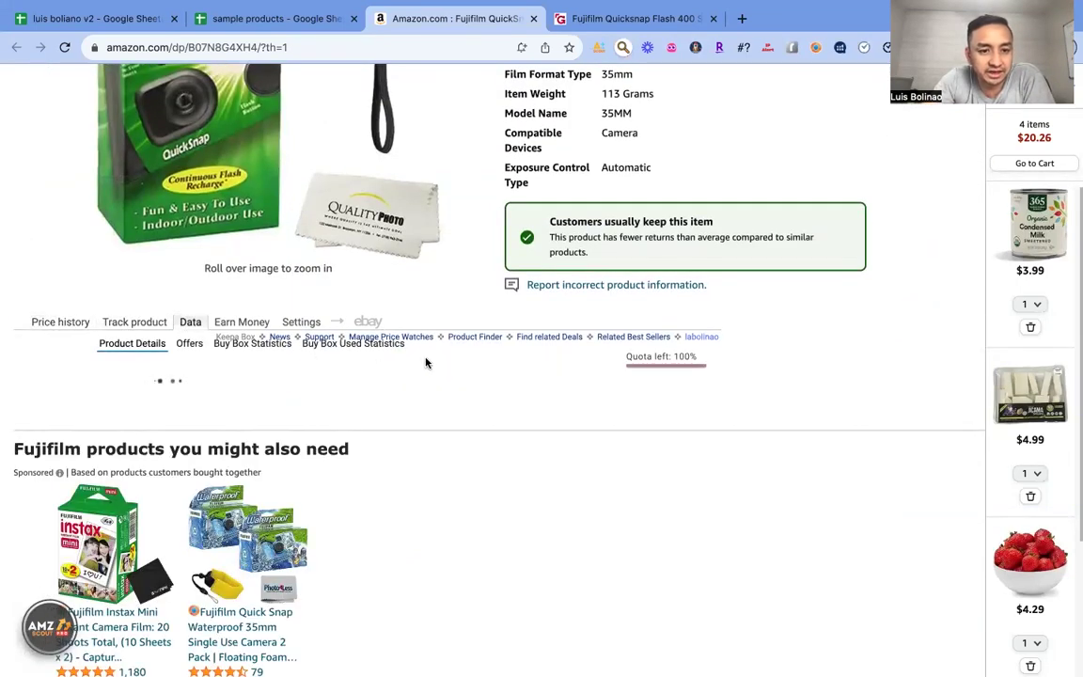
{"action": "scroll", "coordinate": [349, 362], "scroll_direction": "down", "scroll_amount": 3}
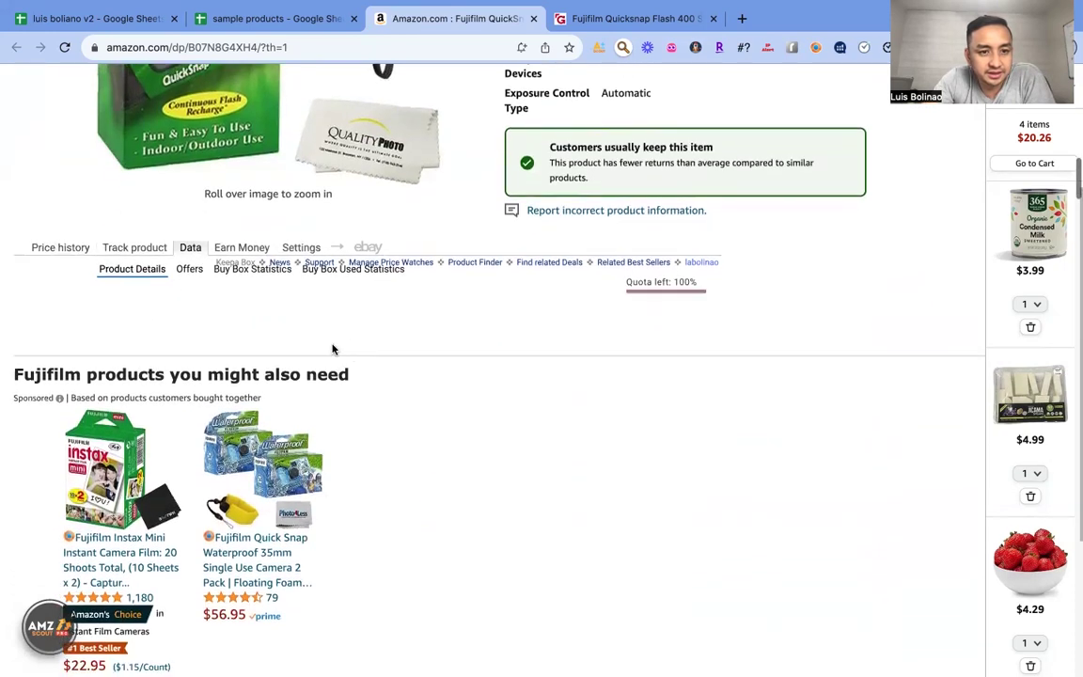
{"action": "left_click", "coordinate": [188, 270]}
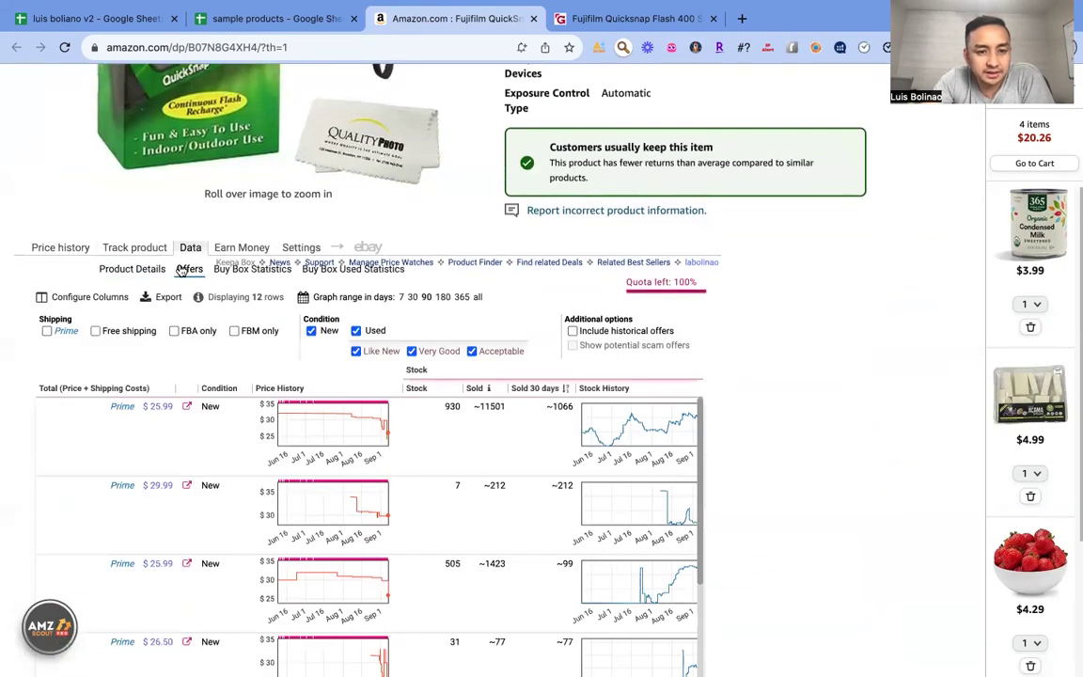
Open the Keepa Buy Box statistics and examine each seller's share, average price, stock and last win
{"action": "left_click", "coordinate": [269, 270]}
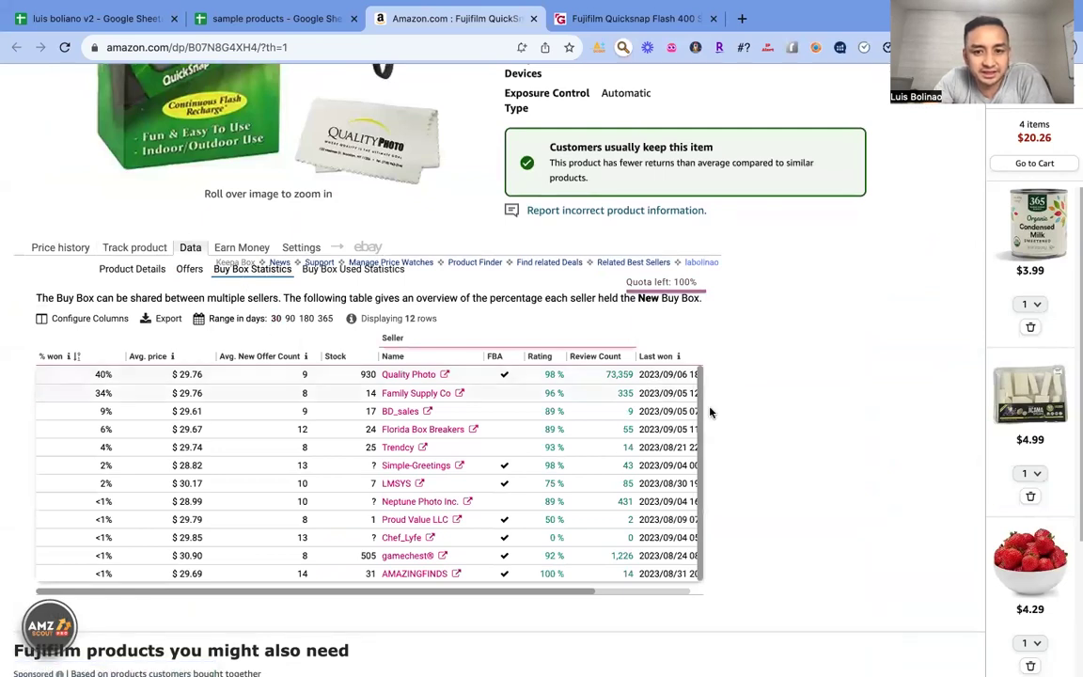
{"action": "scroll", "coordinate": [570, 448], "scroll_direction": "right", "scroll_amount": 3}
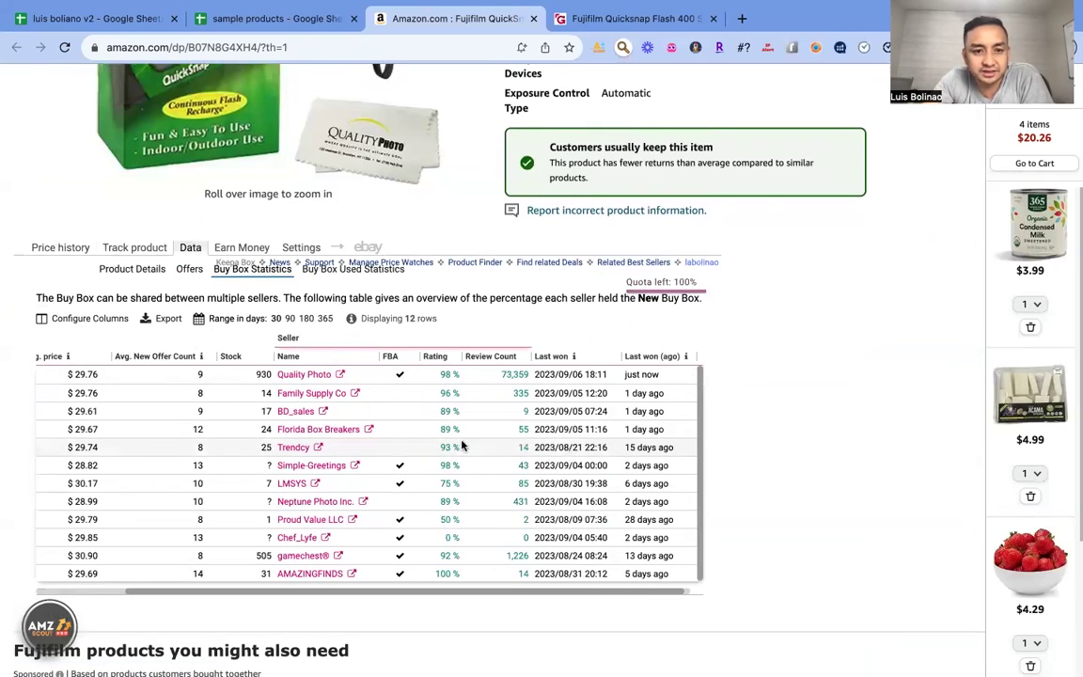
{"action": "scroll", "coordinate": [452, 445], "scroll_direction": "left", "scroll_amount": 3}
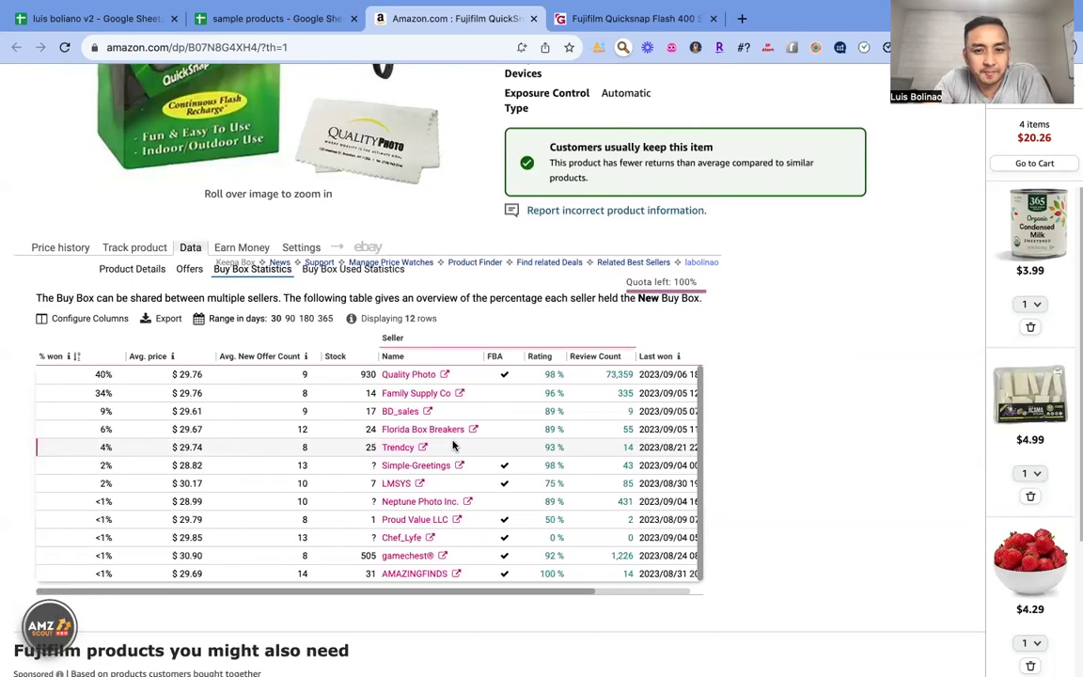
{"action": "scroll", "coordinate": [749, 406], "scroll_direction": "down", "scroll_amount": 1}
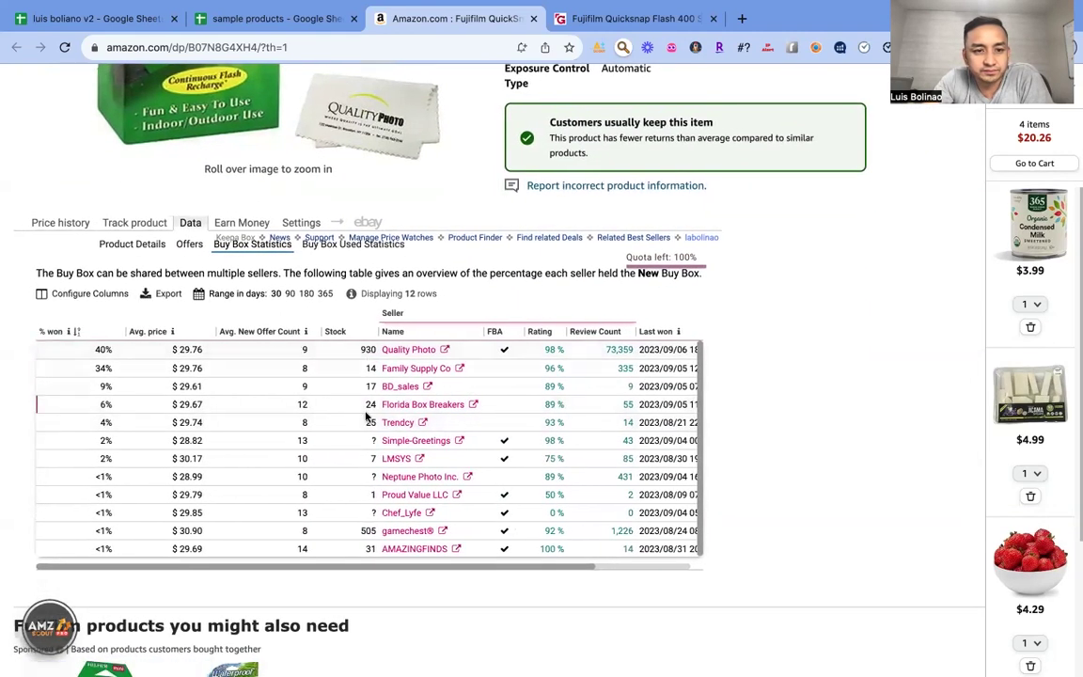
Check how recently each seller last won the Buy Box in the Keepa statistics table
{"action": "scroll", "coordinate": [305, 437], "scroll_direction": "right", "scroll_amount": 3}
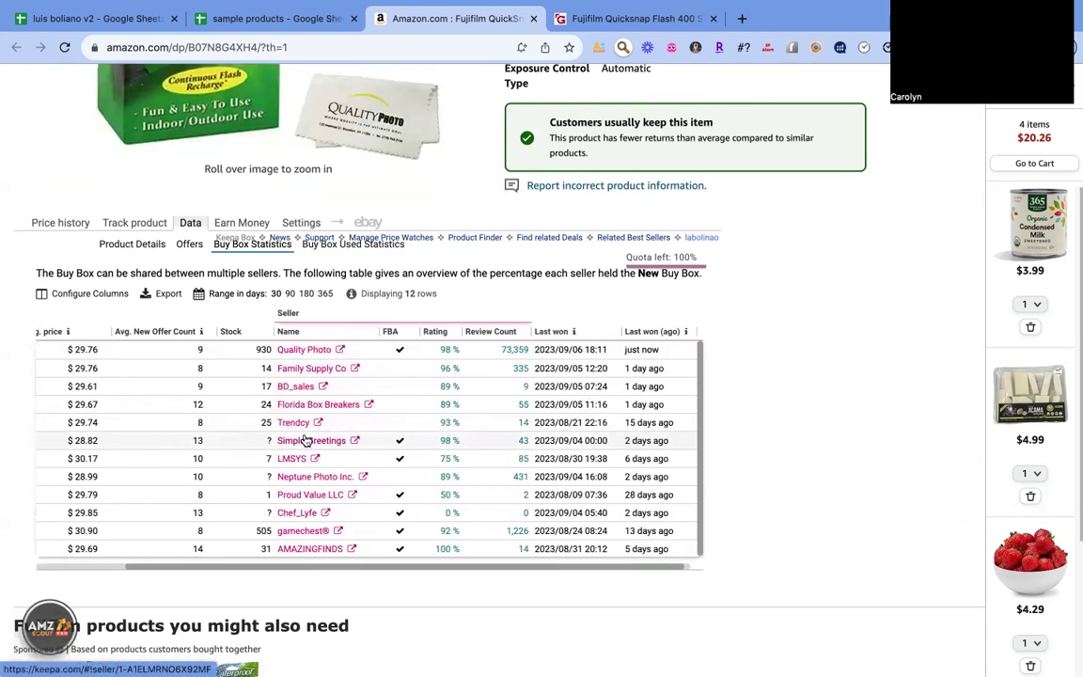
{"action": "scroll", "coordinate": [567, 416], "scroll_direction": "left", "scroll_amount": 3}
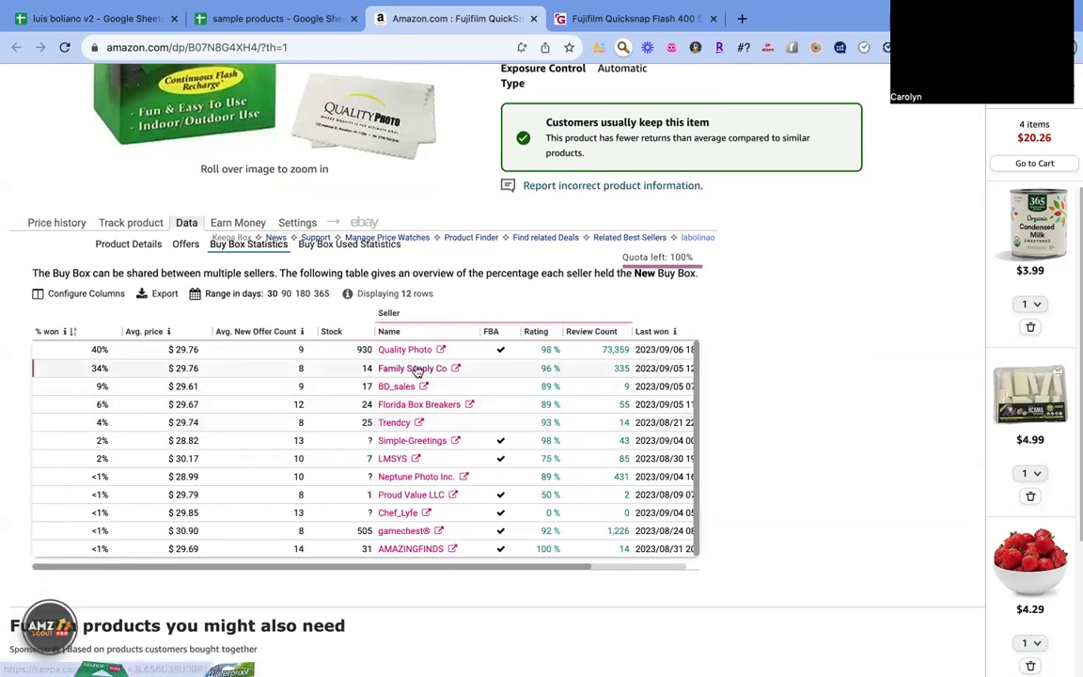
{"action": "scroll", "coordinate": [233, 370], "scroll_direction": "up", "scroll_amount": 1}
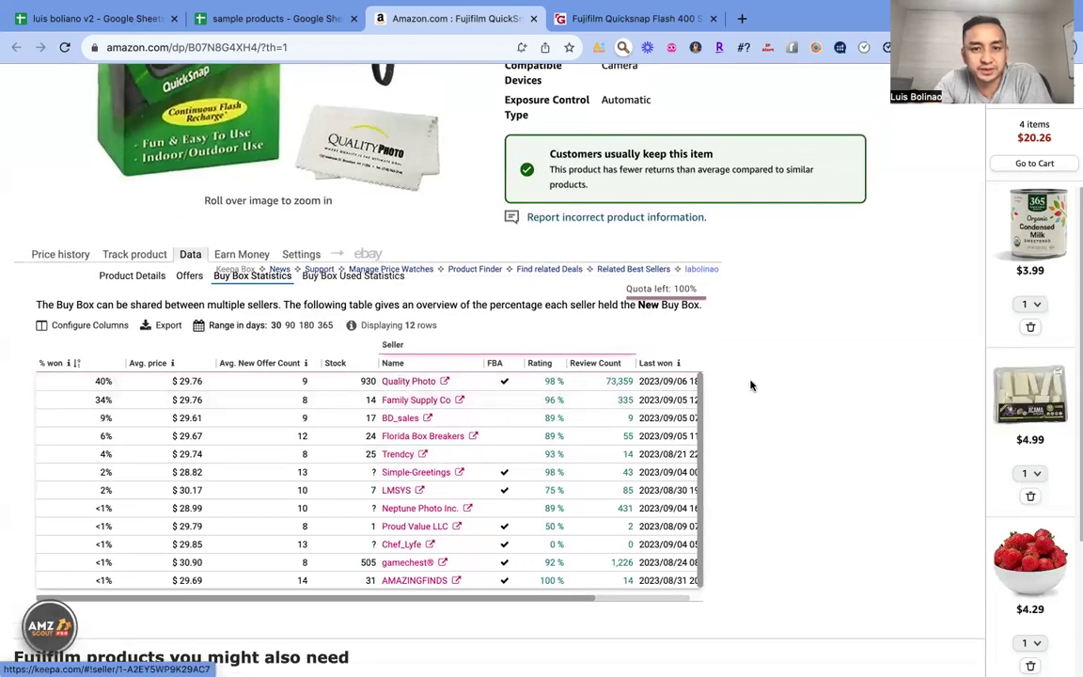
Identify the sellers behind the leading FBA offers in SellerAmp and compare them with the Keepa Buy Box statistics
{"action": "scroll", "coordinate": [751, 384], "scroll_direction": "up", "scroll_amount": 3}
{"action": "scroll", "coordinate": [751, 385], "scroll_direction": "up", "scroll_amount": 5}
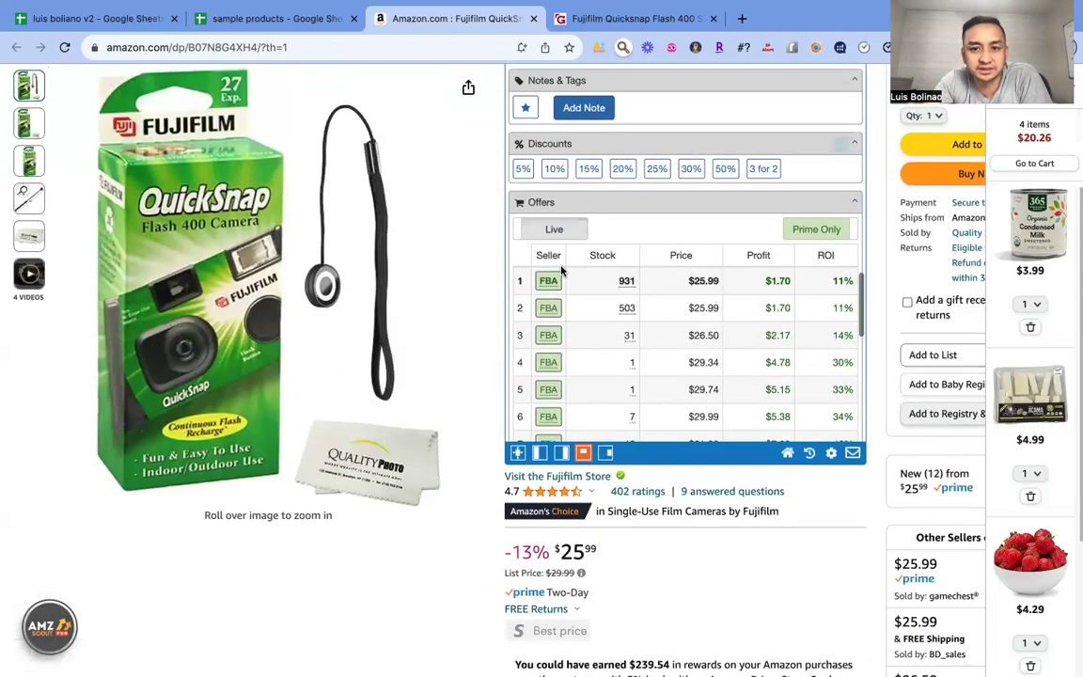
{"action": "mouse_move", "coordinate": [545, 286]}
{"action": "scroll", "coordinate": [546, 285], "scroll_direction": "up", "scroll_amount": 2}
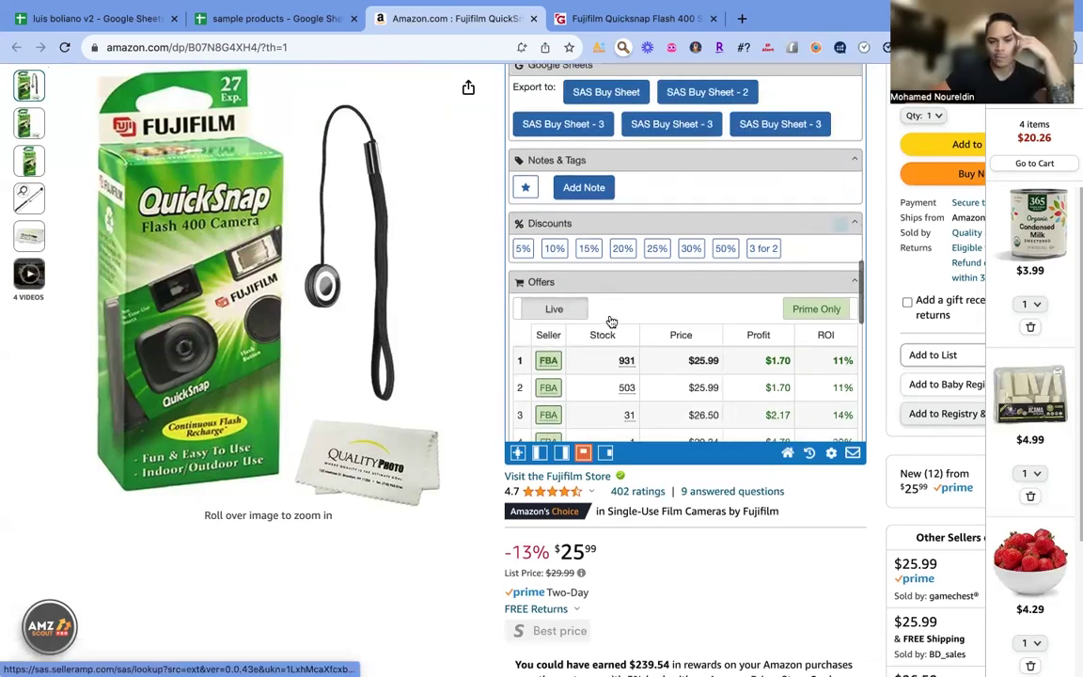
{"action": "mouse_move", "coordinate": [548, 390]}
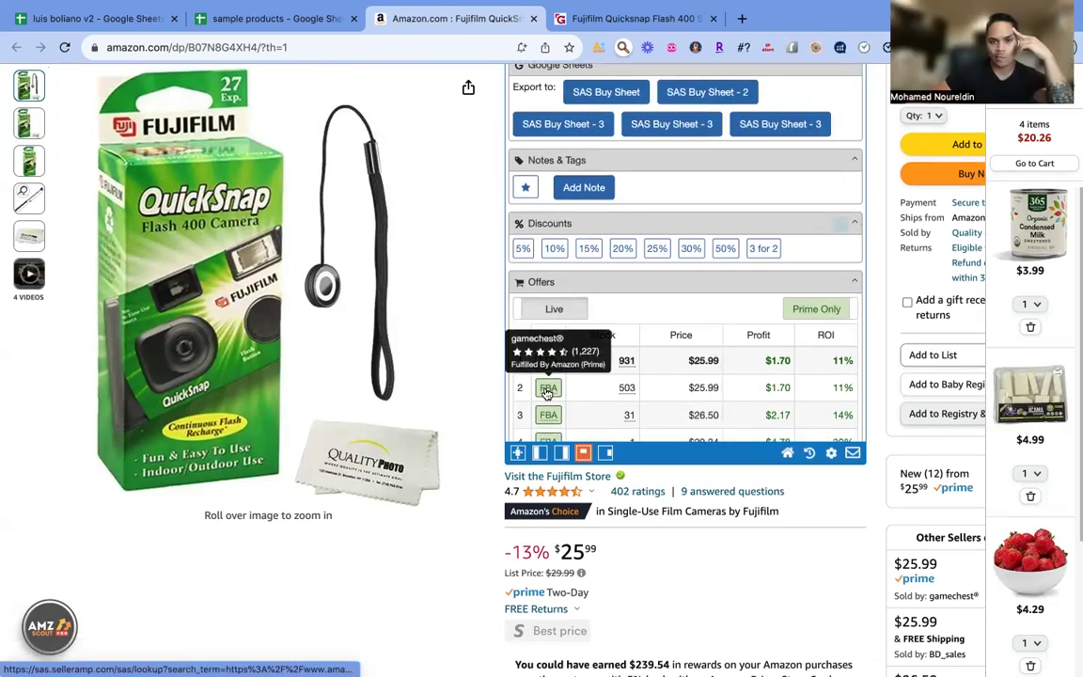
{"action": "scroll", "coordinate": [482, 486], "scroll_direction": "down", "scroll_amount": 3}
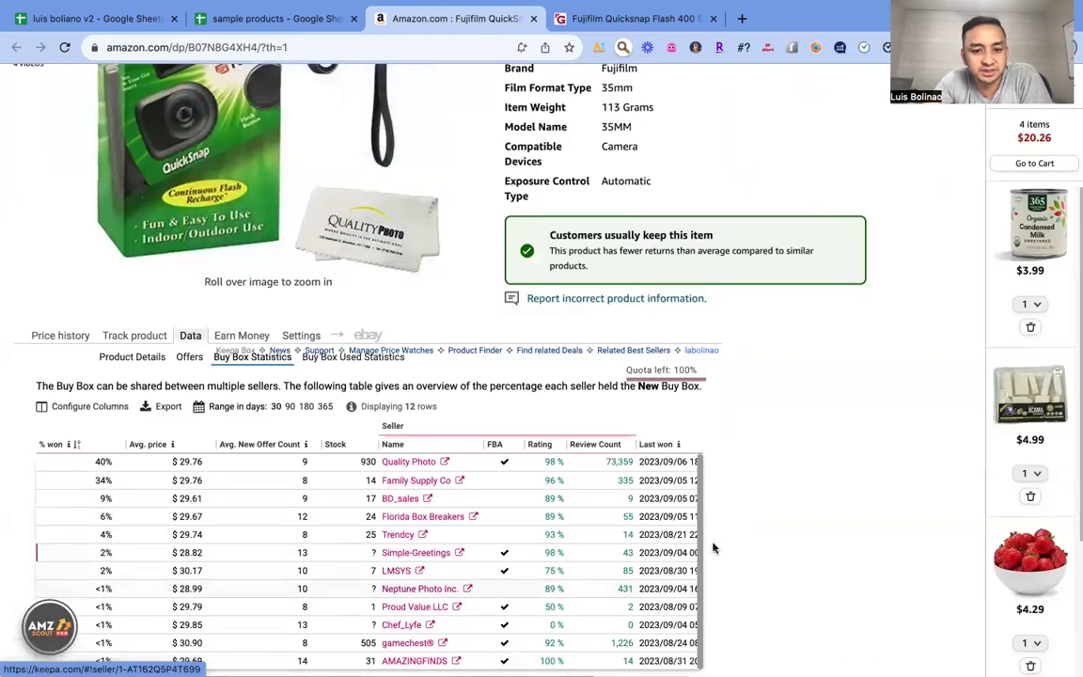
{"action": "scroll", "coordinate": [837, 515], "scroll_direction": "down", "scroll_amount": 1}
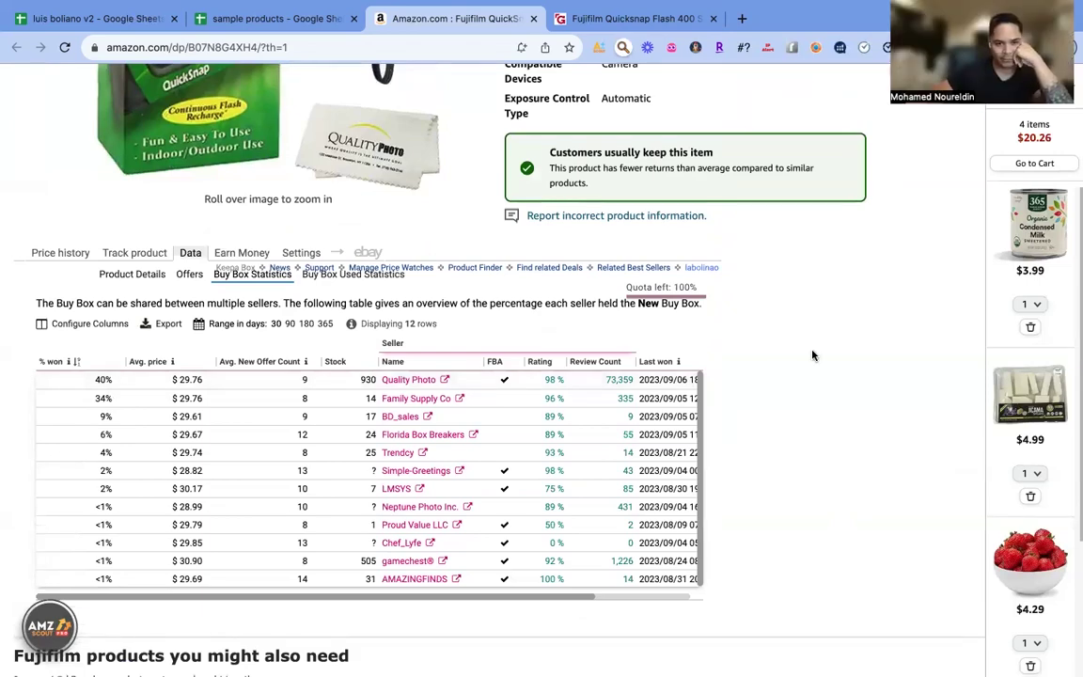
Return to the sample products sheet, open the Merlin Cycles link in D22, and close the Fujifilm Amazon and supplier pages
{"action": "scroll", "coordinate": [814, 356], "scroll_direction": "up", "scroll_amount": 5}
{"action": "scroll", "coordinate": [814, 355], "scroll_direction": "up", "scroll_amount": 5}
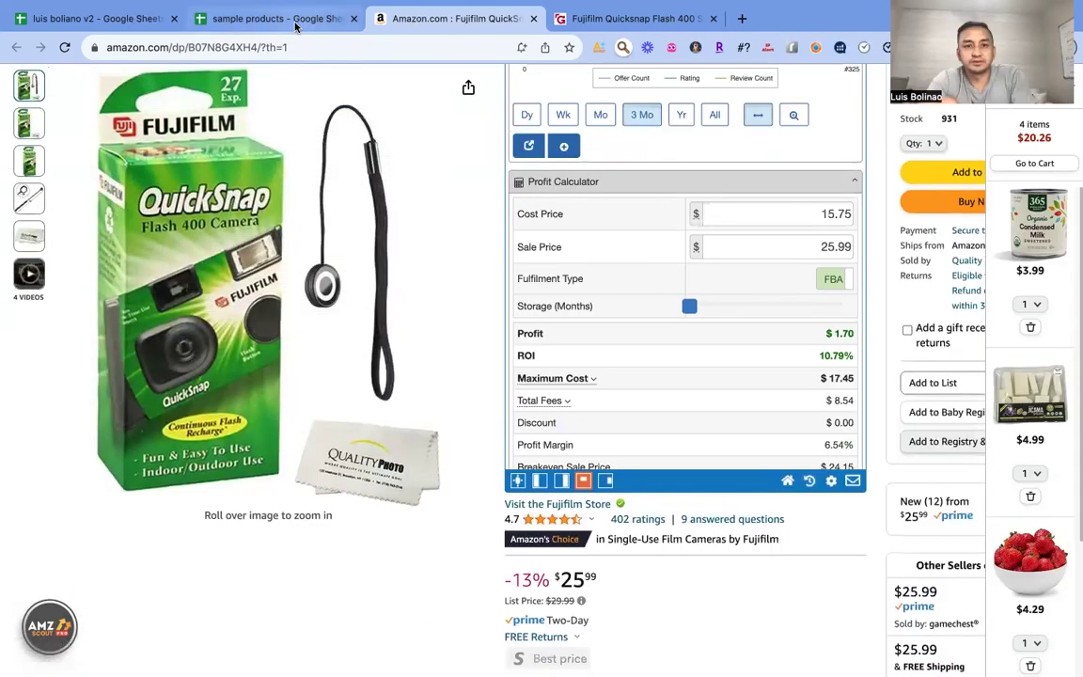
{"action": "left_click", "coordinate": [282, 18]}
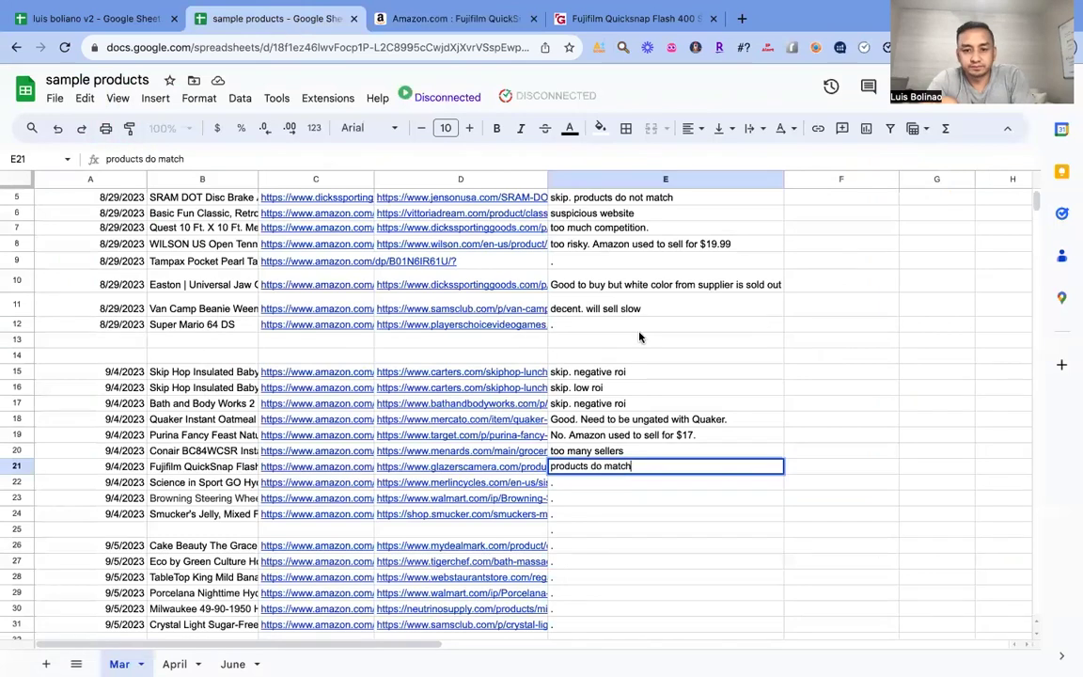
{"action": "left_click", "coordinate": [430, 487]}
{"action": "left_click", "coordinate": [442, 510]}
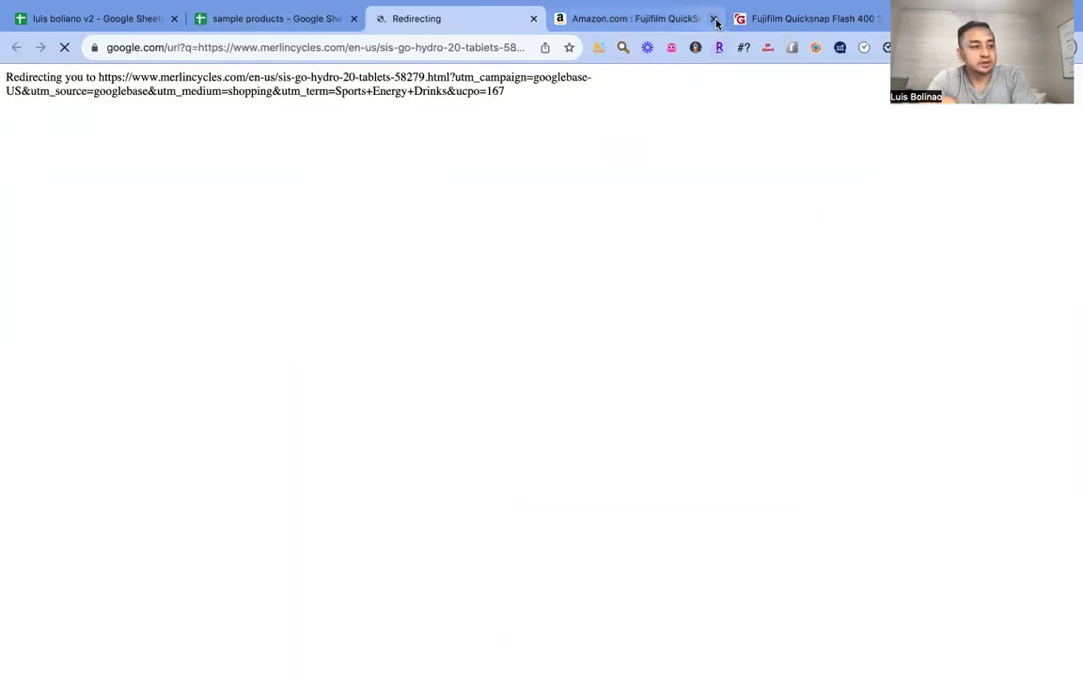
{"action": "left_click", "coordinate": [714, 19]}
{"action": "left_click", "coordinate": [712, 19]}
Open the Amazon link in C22 for the Science in Sport GO Hydro row of the sample products sheet
{"action": "left_click", "coordinate": [297, 19]}
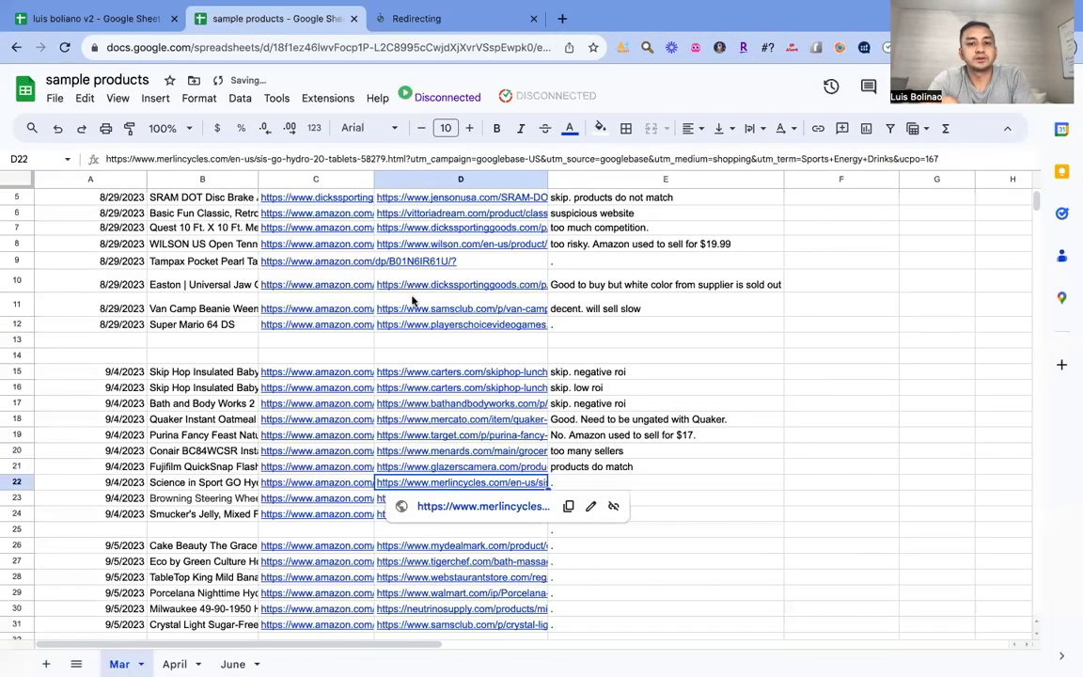
{"action": "left_click", "coordinate": [329, 482]}
{"action": "left_click", "coordinate": [338, 506]}
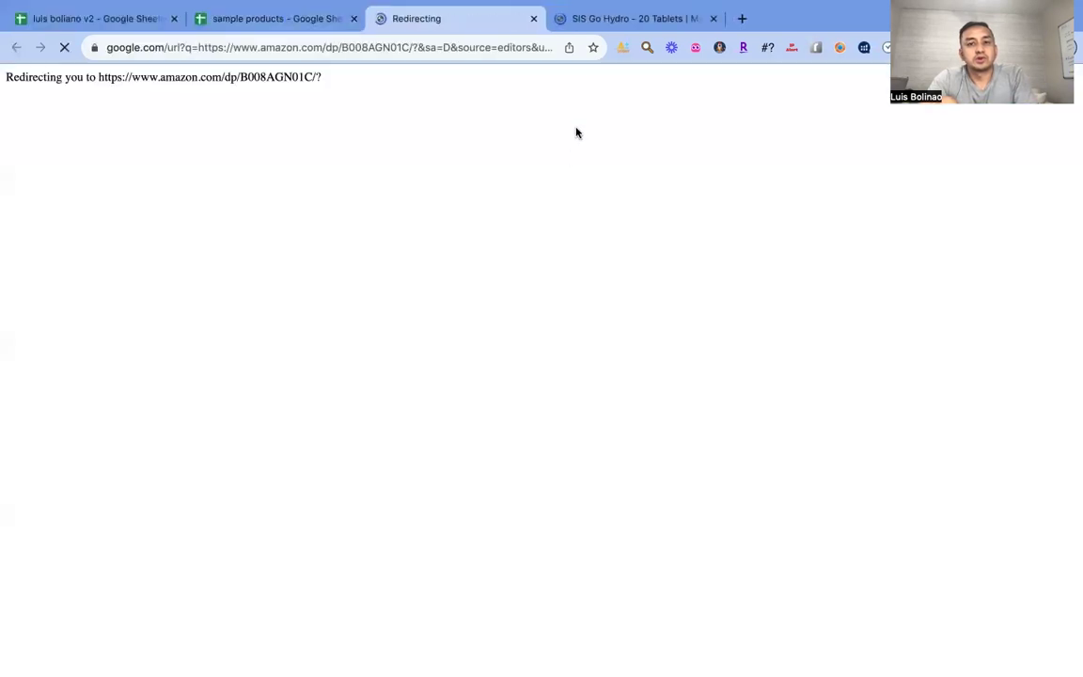
Compare the Merlin Cycles SIS Go Hydro page with the Amazon listing's title, flavour and tablet count
{"action": "left_click", "coordinate": [640, 18]}
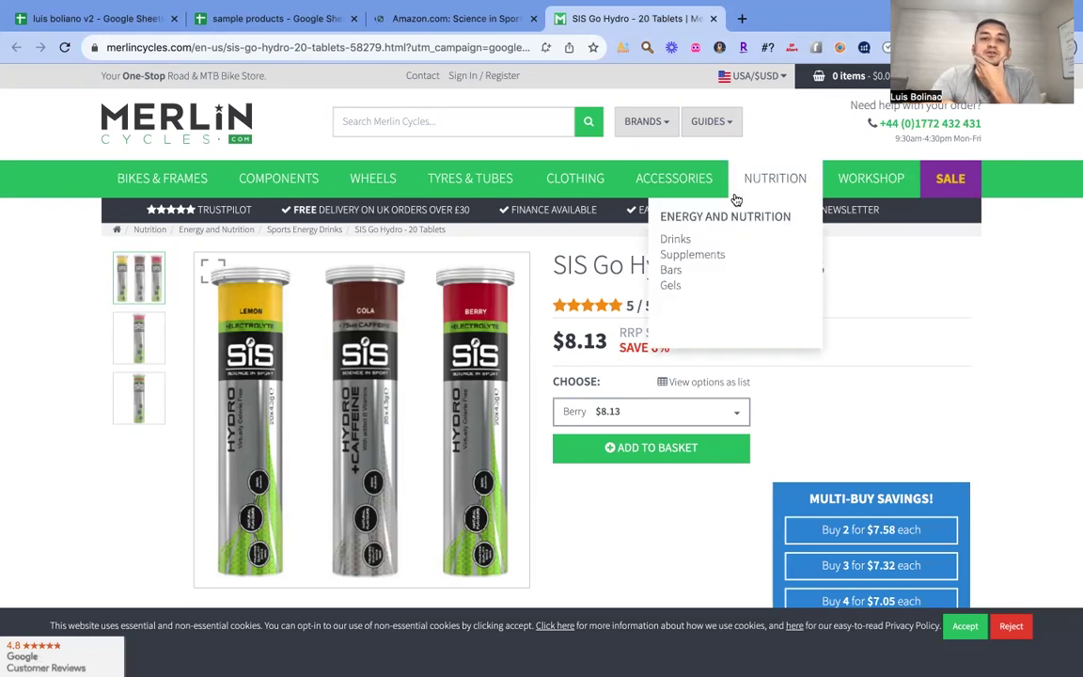
{"action": "left_click", "coordinate": [462, 16]}
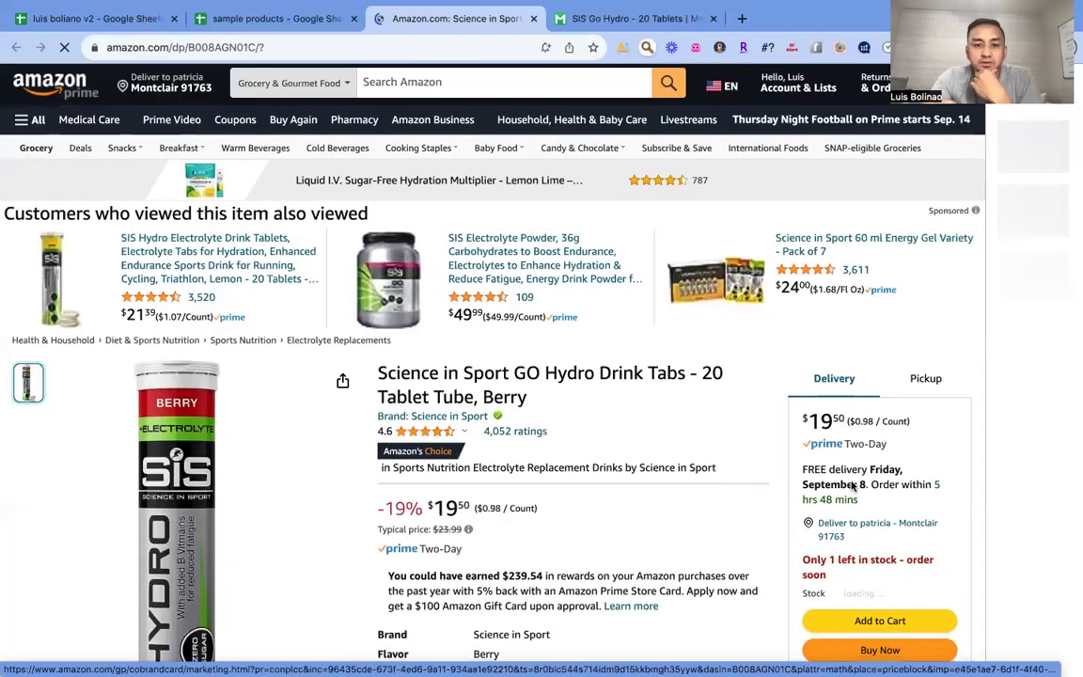
{"action": "key", "text": "super+plus"}
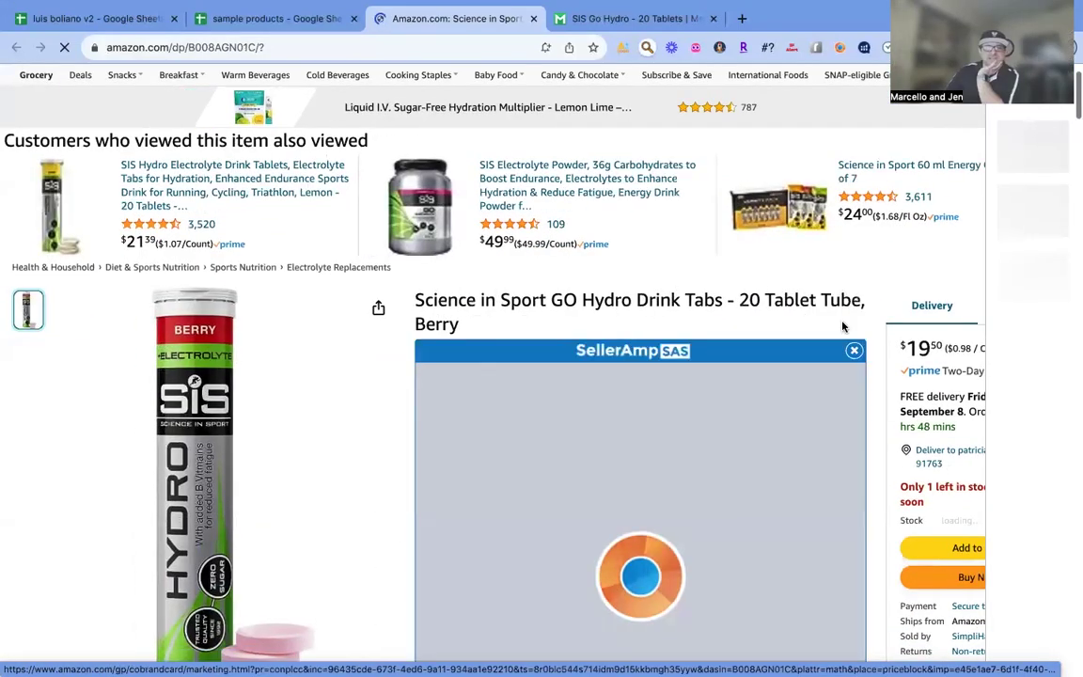
{"action": "scroll", "coordinate": [842, 326], "scroll_direction": "down", "scroll_amount": 1}
{"action": "scroll", "coordinate": [872, 320], "scroll_direction": "down", "scroll_amount": 1}
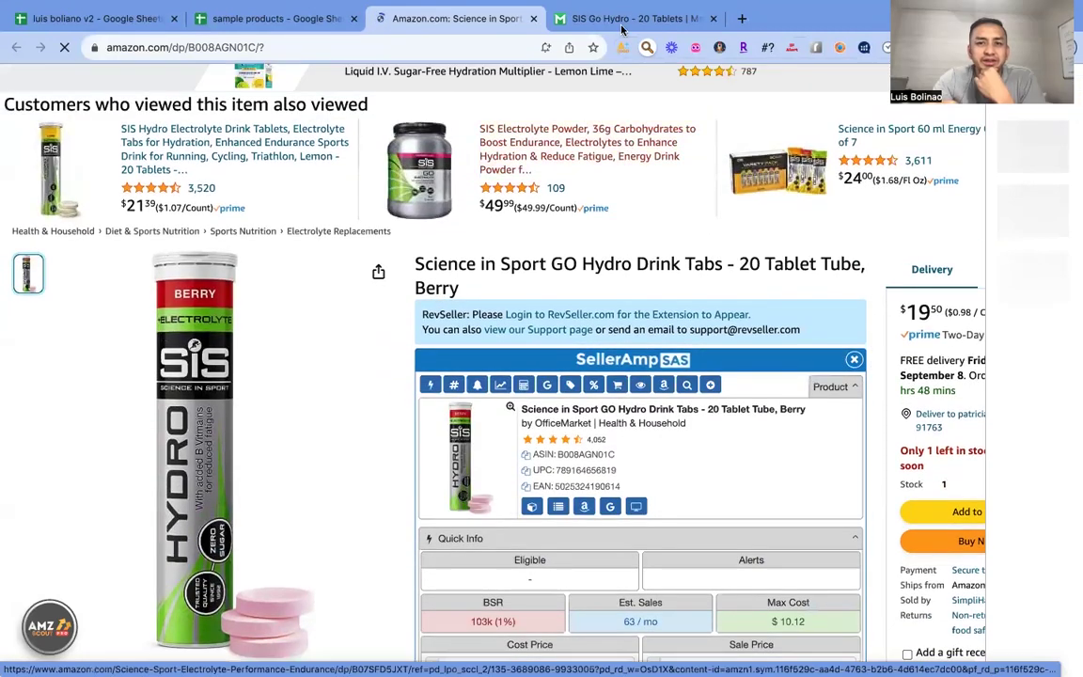
Accept the cookies on the Merlin Cycles page and check the price and stock of each flavour option
{"action": "left_click", "coordinate": [630, 19]}
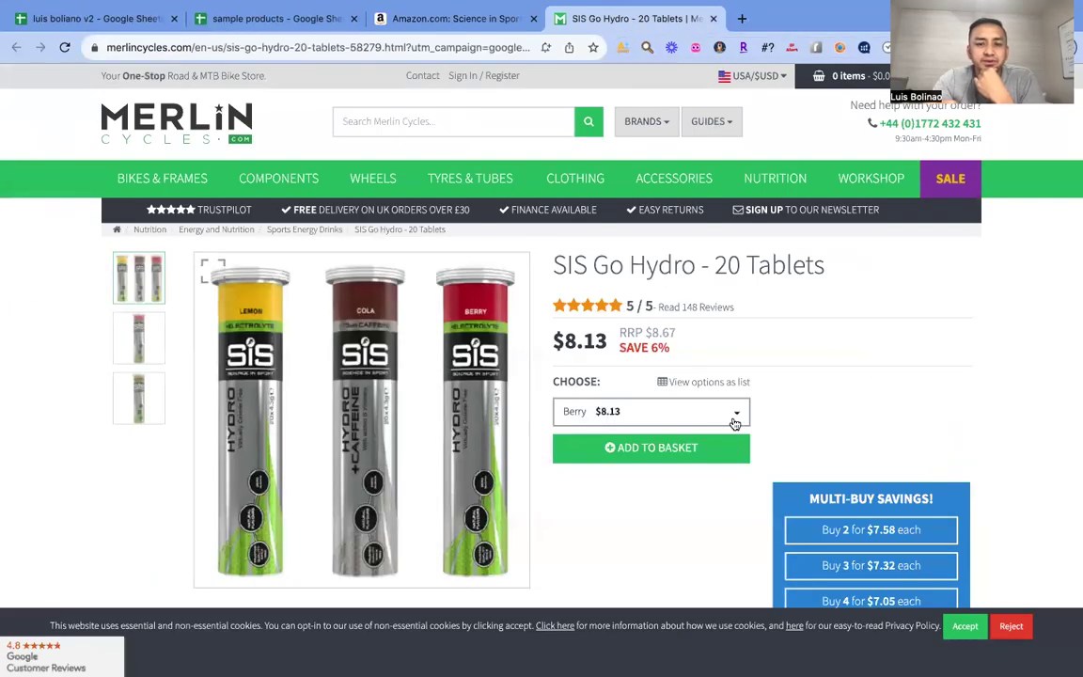
{"action": "left_click", "coordinate": [965, 626]}
{"action": "scroll", "coordinate": [930, 404], "scroll_direction": "down", "scroll_amount": 1}
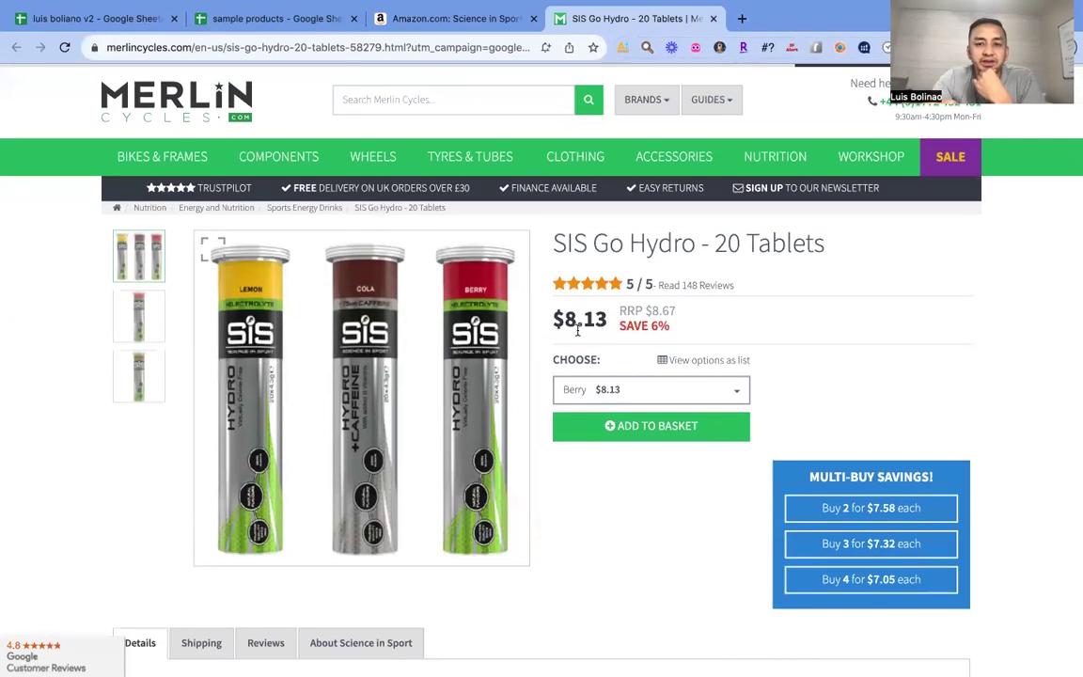
{"action": "left_click", "coordinate": [721, 399]}
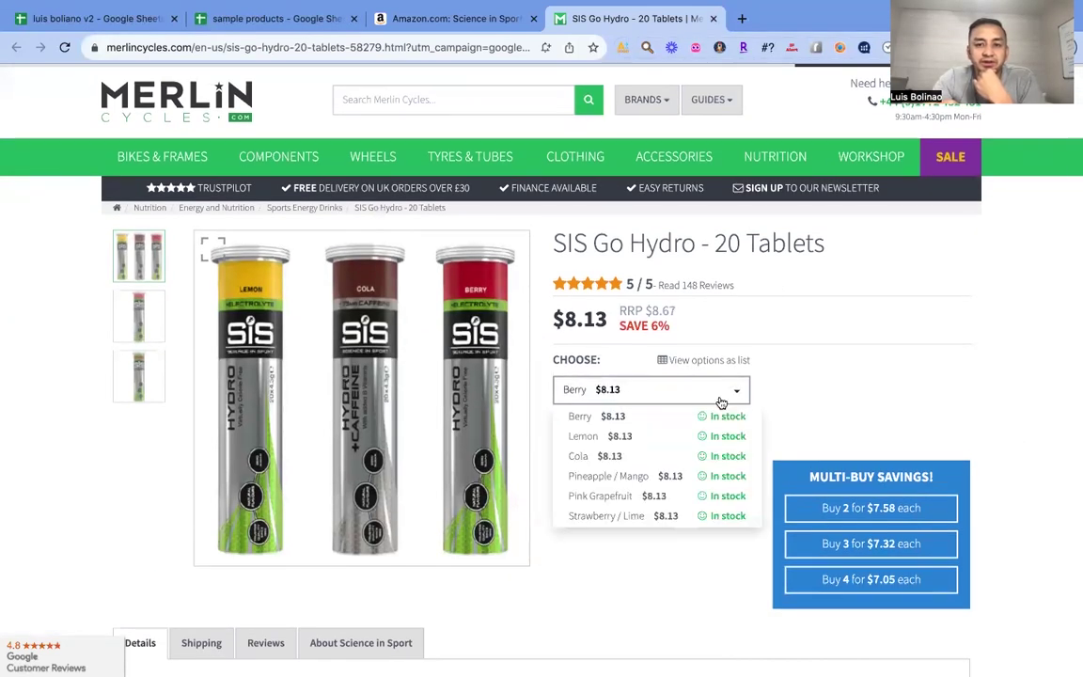
{"action": "left_click", "coordinate": [795, 408]}
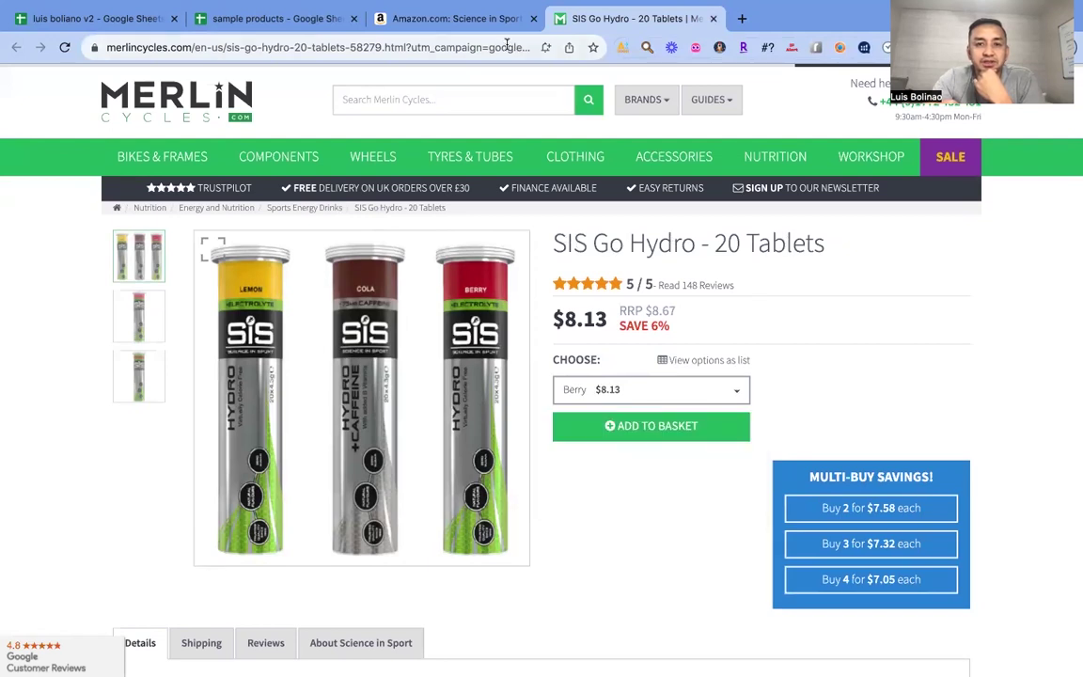
Check the Amazon listing's SellerAmp figures against the multi-buy prices on the Merlin Cycles page
{"action": "left_click", "coordinate": [491, 20]}
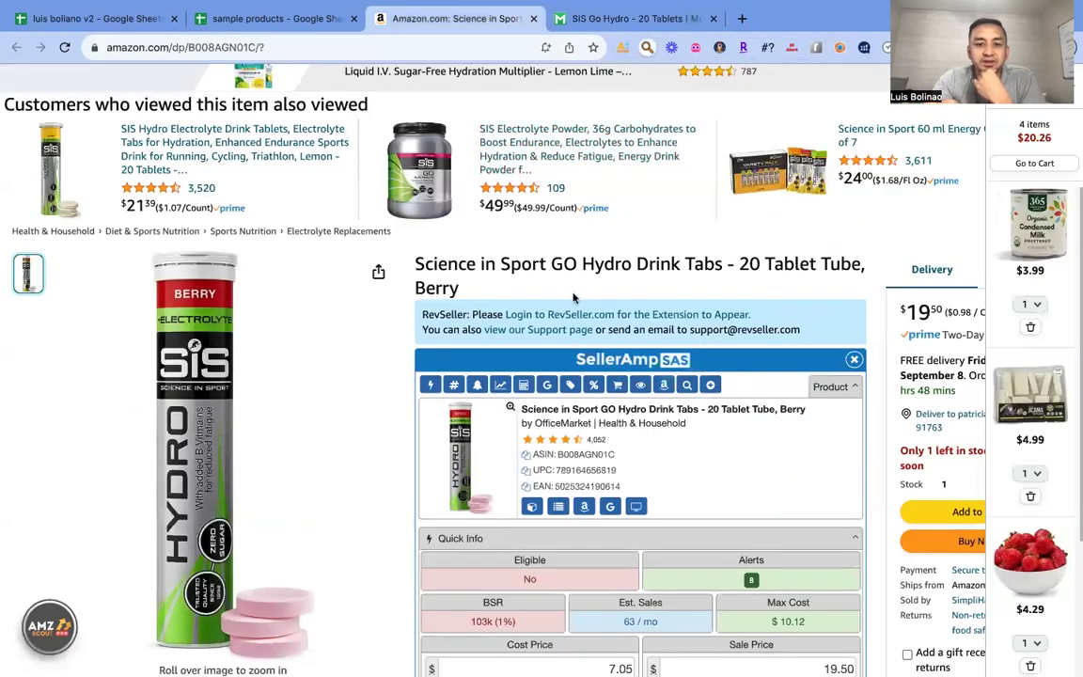
{"action": "scroll", "coordinate": [500, 324], "scroll_direction": "down", "scroll_amount": 3}
{"action": "left_click", "coordinate": [611, 19]}
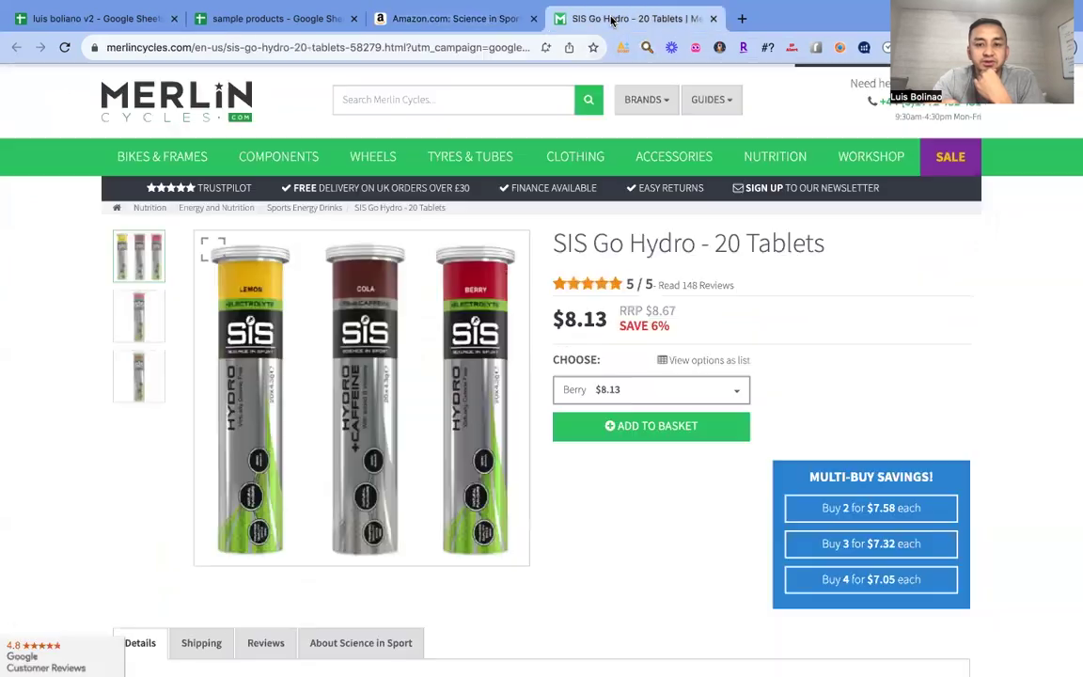
{"action": "scroll", "coordinate": [875, 393], "scroll_direction": "down", "scroll_amount": 1}
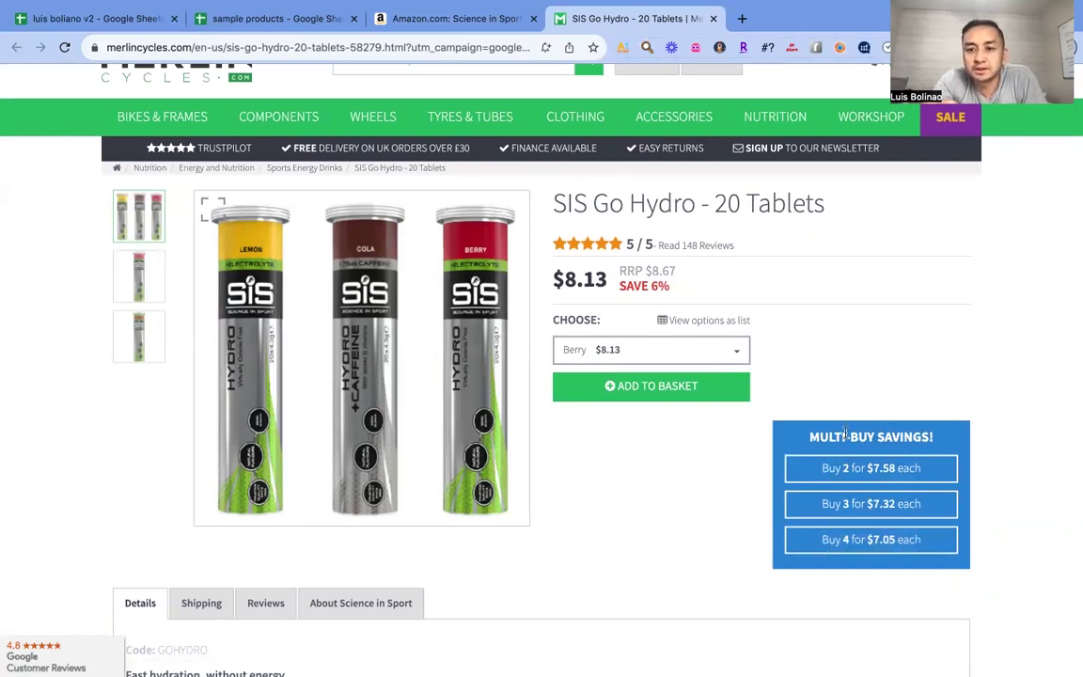
Set the SellerAmp cost price to 7.05 on the Amazon listing for the Berry tablets
{"action": "left_click", "coordinate": [459, 19]}
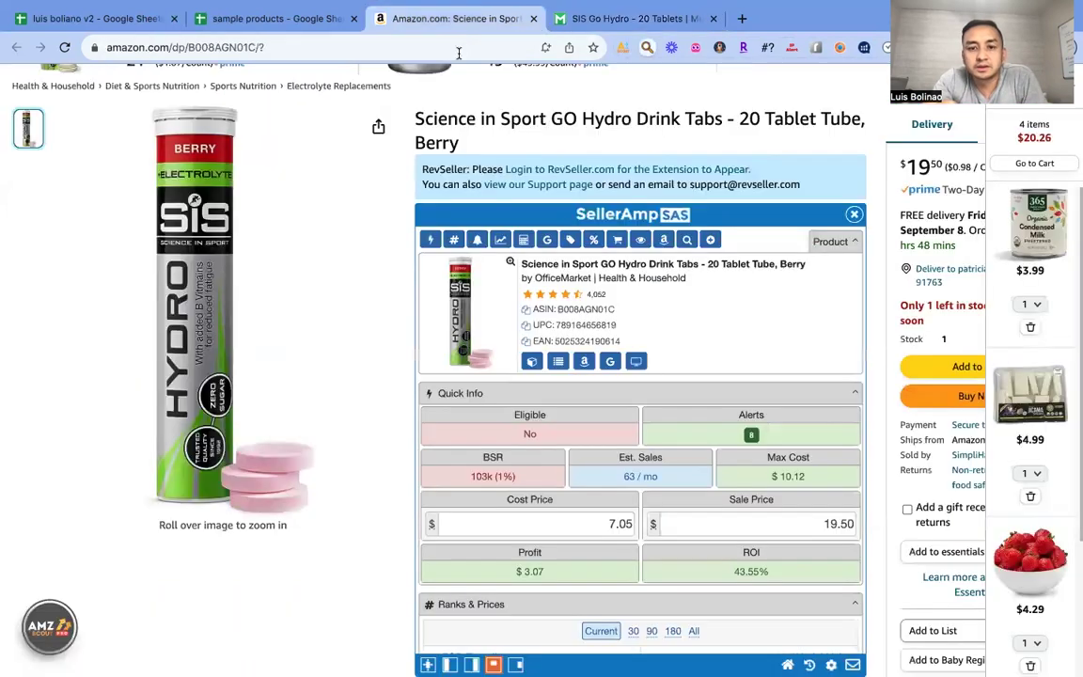
{"action": "left_click", "coordinate": [575, 520]}
{"action": "type", "text": "7.05"}
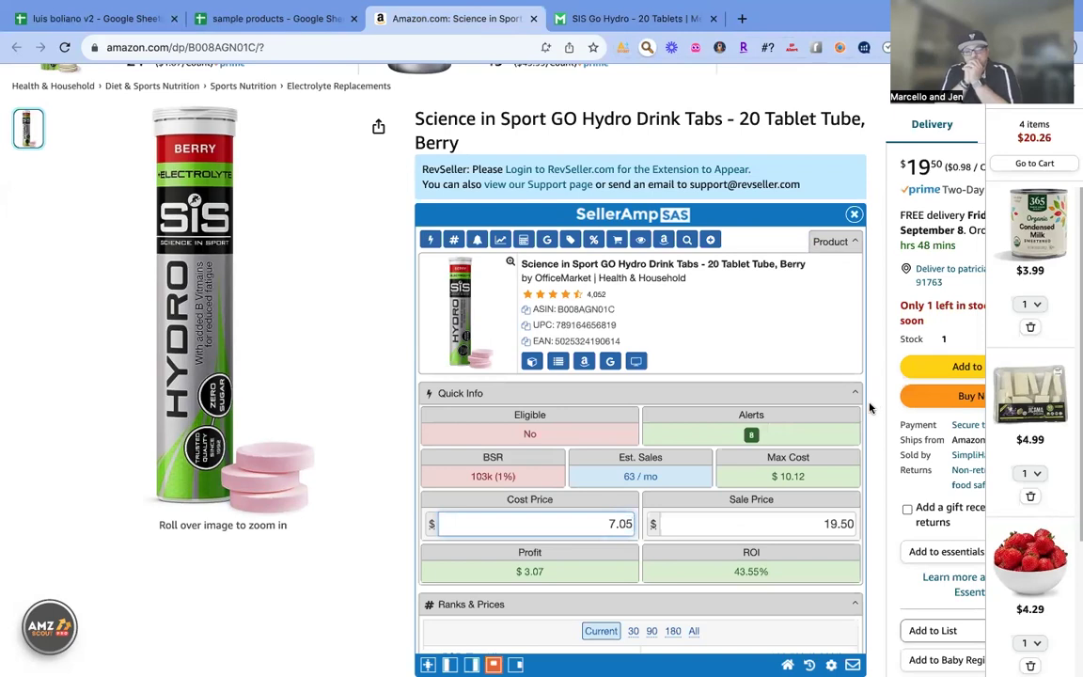
Review the SellerAmp profit, estimated sales, ranks and live offers, and load the remaining sellers' offers
{"action": "scroll", "coordinate": [870, 407], "scroll_direction": "down", "scroll_amount": 5}
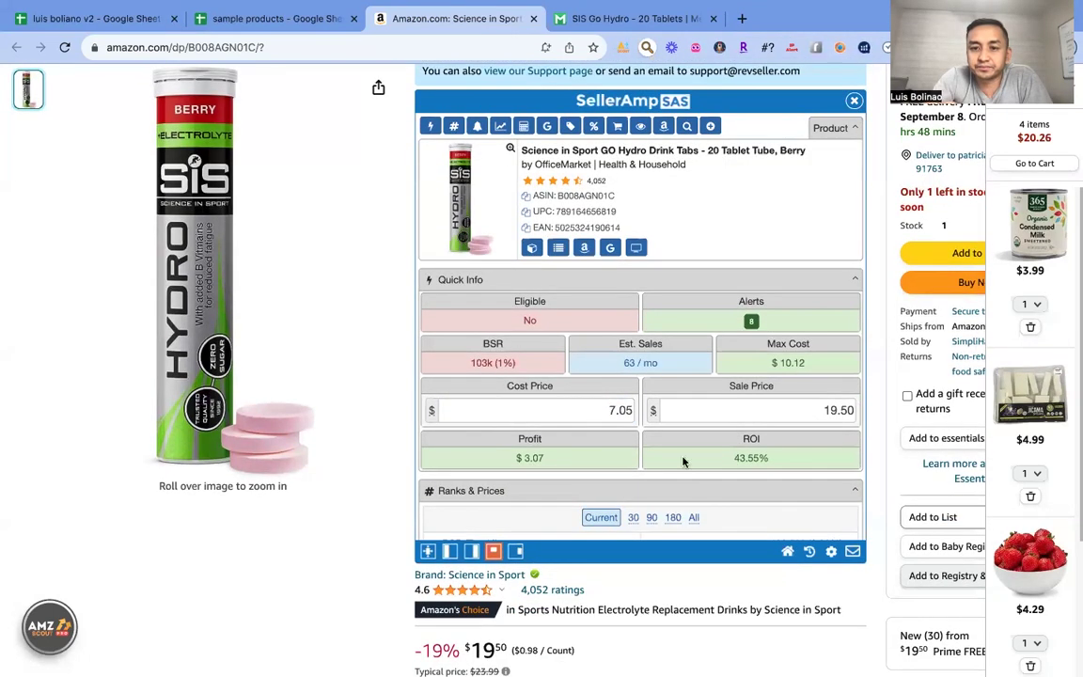
{"action": "scroll", "coordinate": [783, 486], "scroll_direction": "down", "scroll_amount": 2}
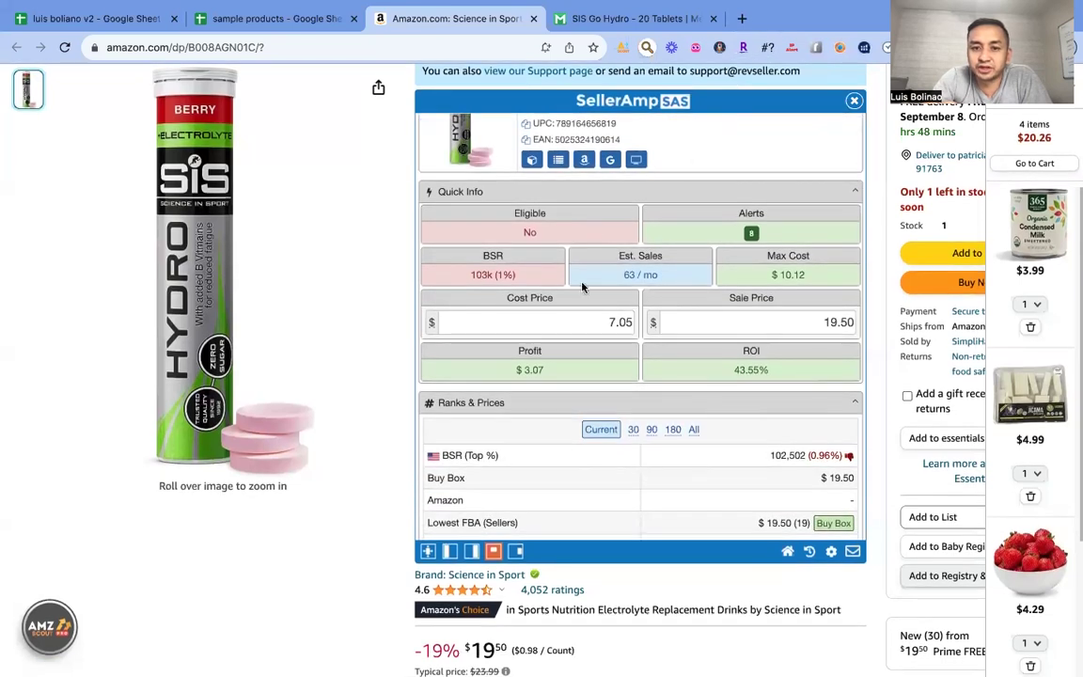
{"action": "scroll", "coordinate": [674, 384], "scroll_direction": "down", "scroll_amount": 15}
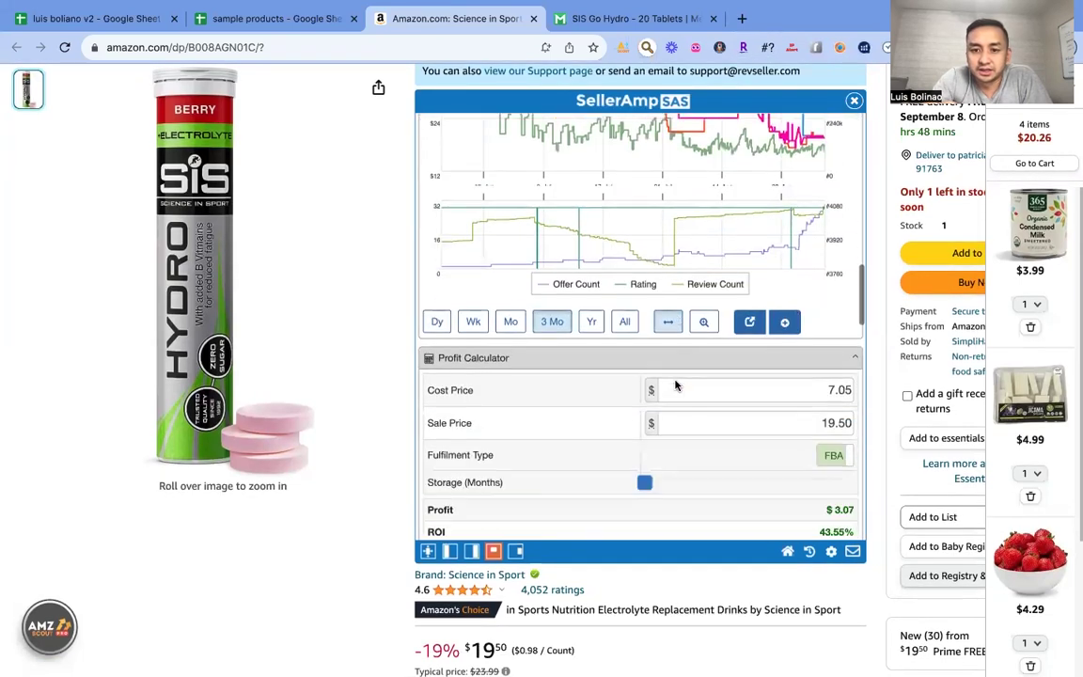
{"action": "scroll", "coordinate": [675, 385], "scroll_direction": "down", "scroll_amount": 15}
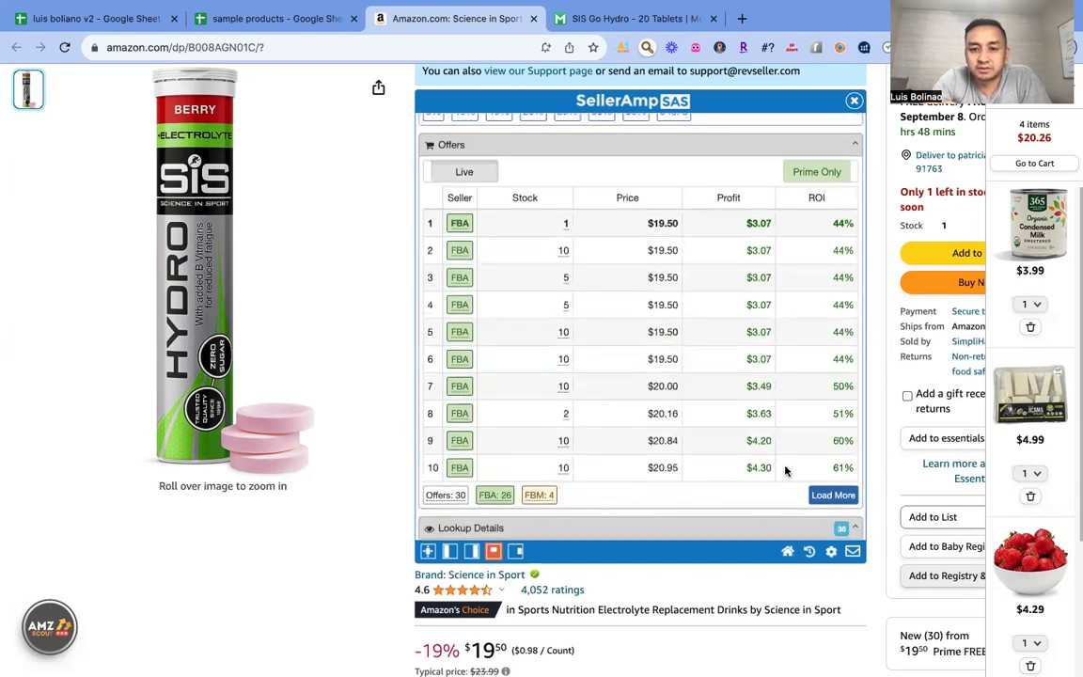
{"action": "left_click", "coordinate": [832, 495]}
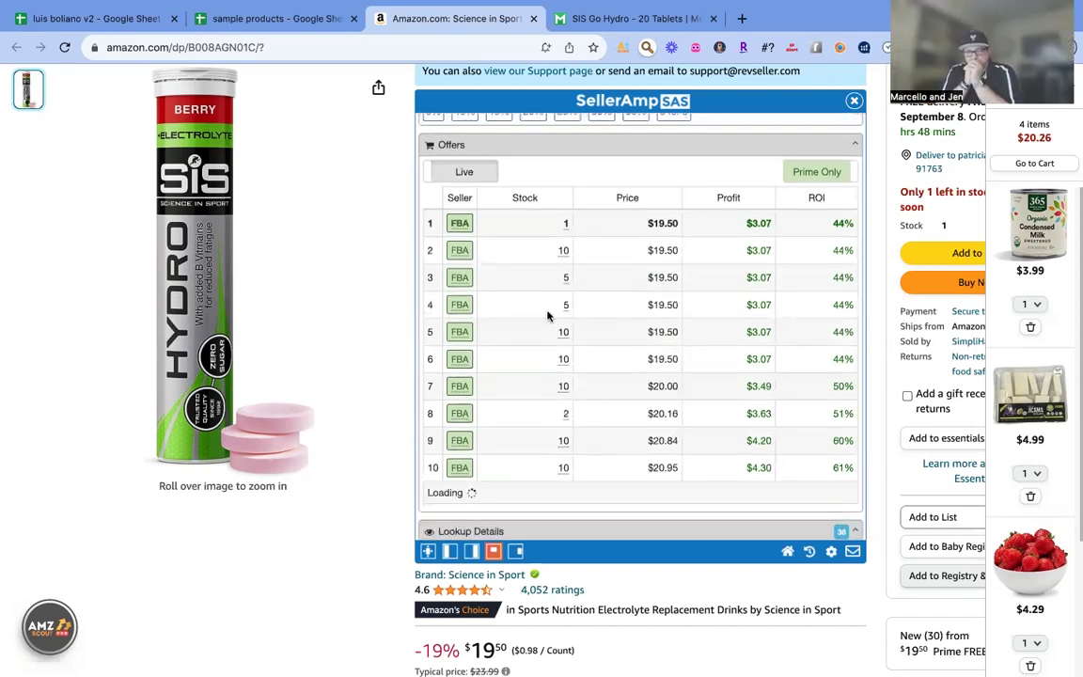
Examine the SellerAmp price and offer count charts alongside the estimated sales, profit and eligibility
{"action": "scroll", "coordinate": [548, 315], "scroll_direction": "up", "scroll_amount": 20}
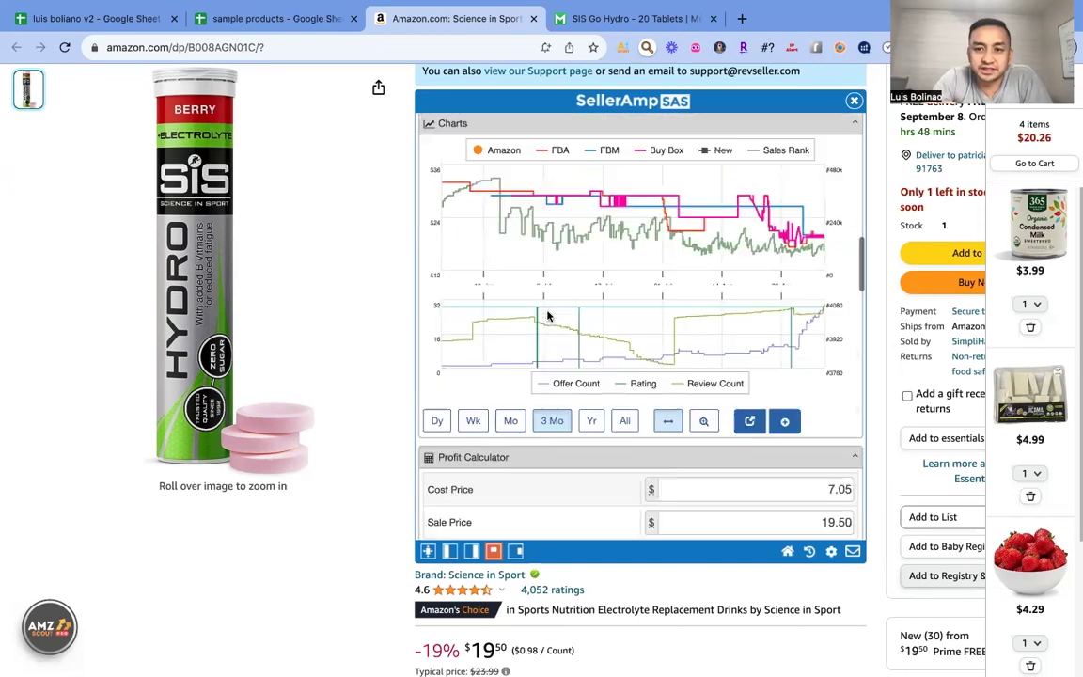
{"action": "scroll", "coordinate": [548, 316], "scroll_direction": "up", "scroll_amount": 5}
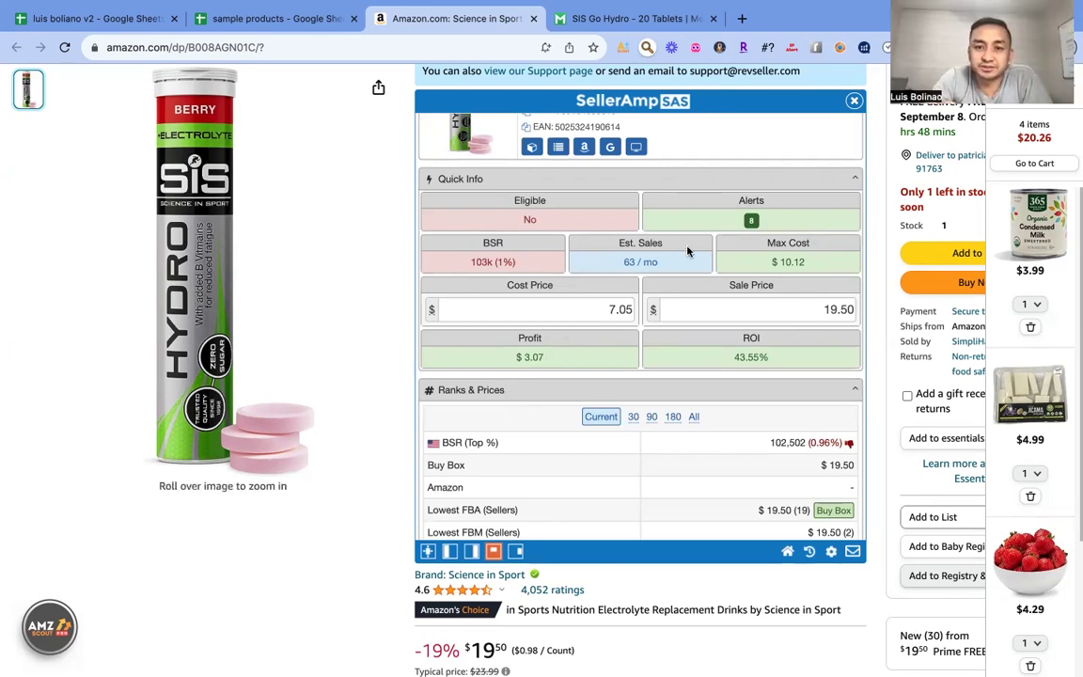
{"action": "scroll", "coordinate": [599, 328], "scroll_direction": "down", "scroll_amount": 10}
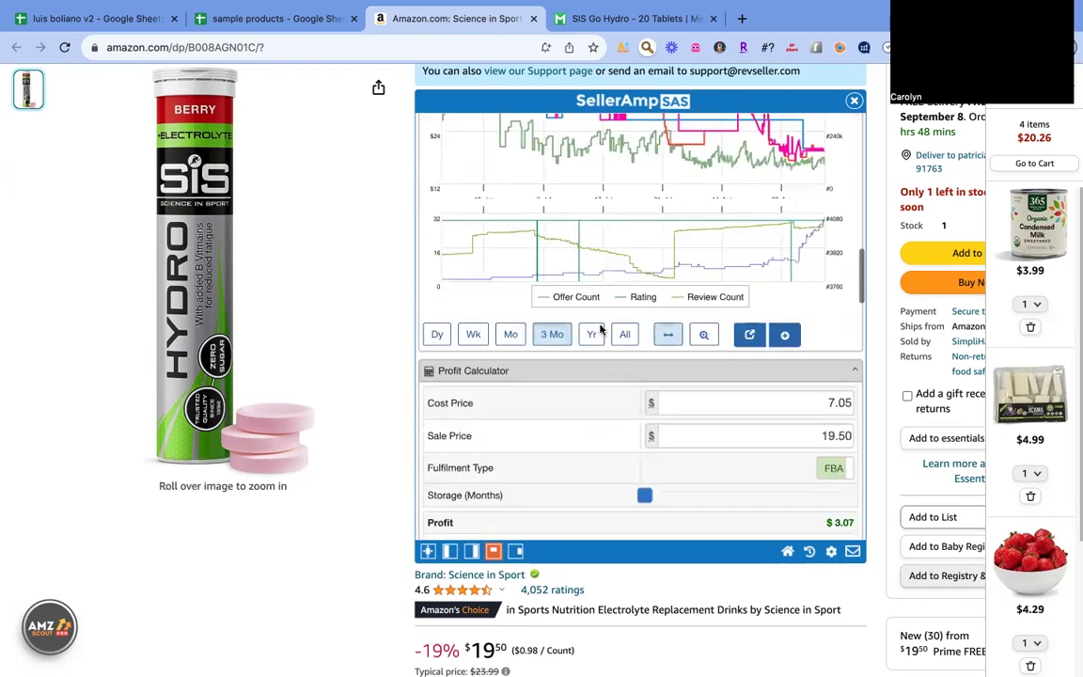
{"action": "scroll", "coordinate": [600, 328], "scroll_direction": "up", "scroll_amount": 6}
{"action": "scroll", "coordinate": [600, 328], "scroll_direction": "up", "scroll_amount": 4}
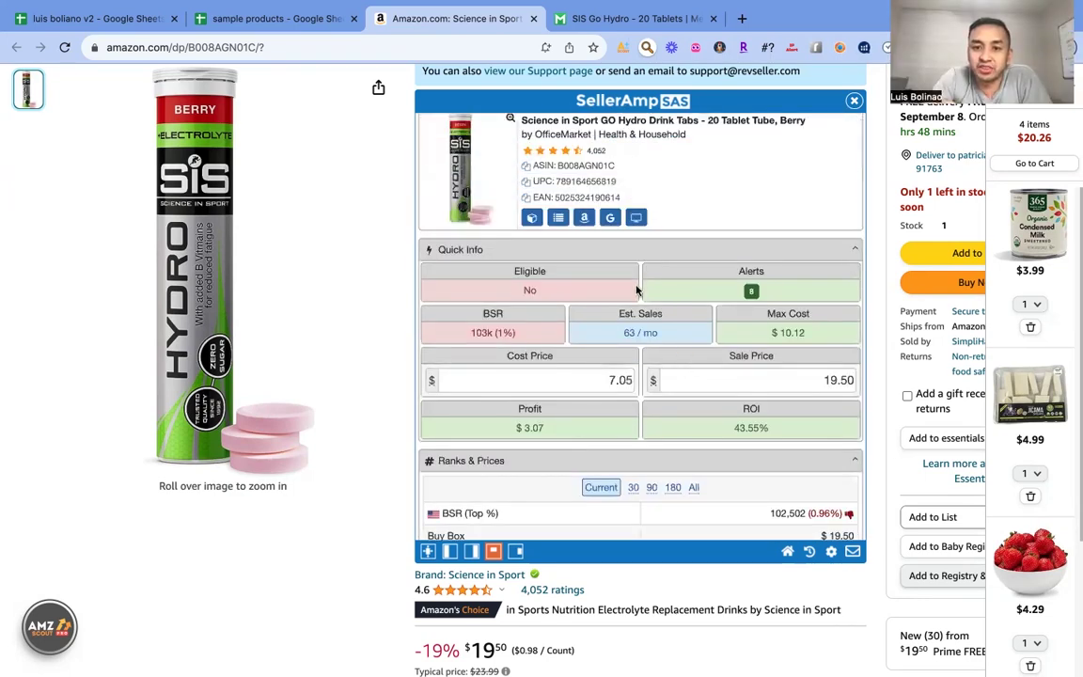
Examine the stock, prices and profit of the live SellerAmp offers for the Berry tablets, loading the remaining offers
{"action": "scroll", "coordinate": [601, 368], "scroll_direction": "down", "scroll_amount": 15}
{"action": "scroll", "coordinate": [602, 367], "scroll_direction": "down", "scroll_amount": 15}
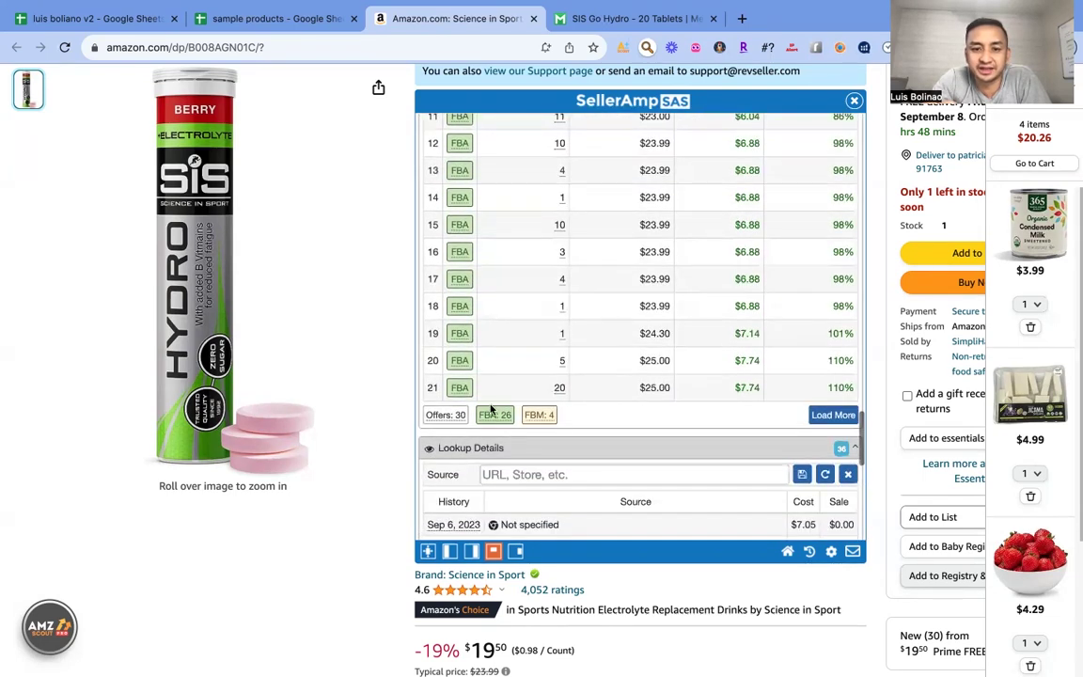
{"action": "scroll", "coordinate": [553, 309], "scroll_direction": "up", "scroll_amount": 5}
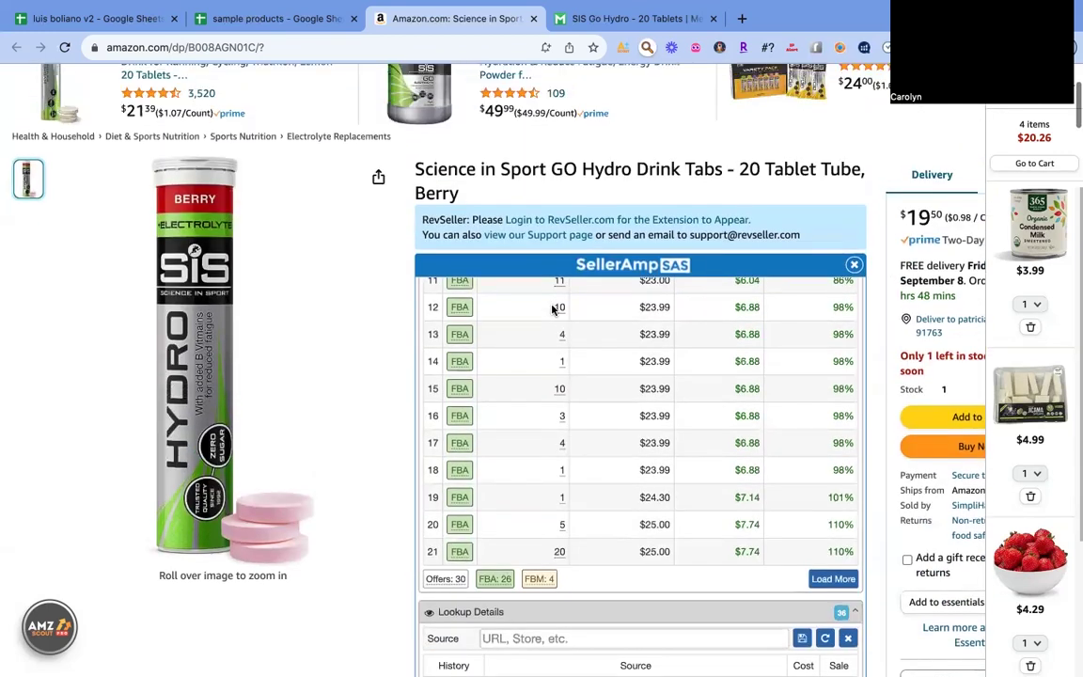
{"action": "scroll", "coordinate": [565, 365], "scroll_direction": "up", "scroll_amount": 2}
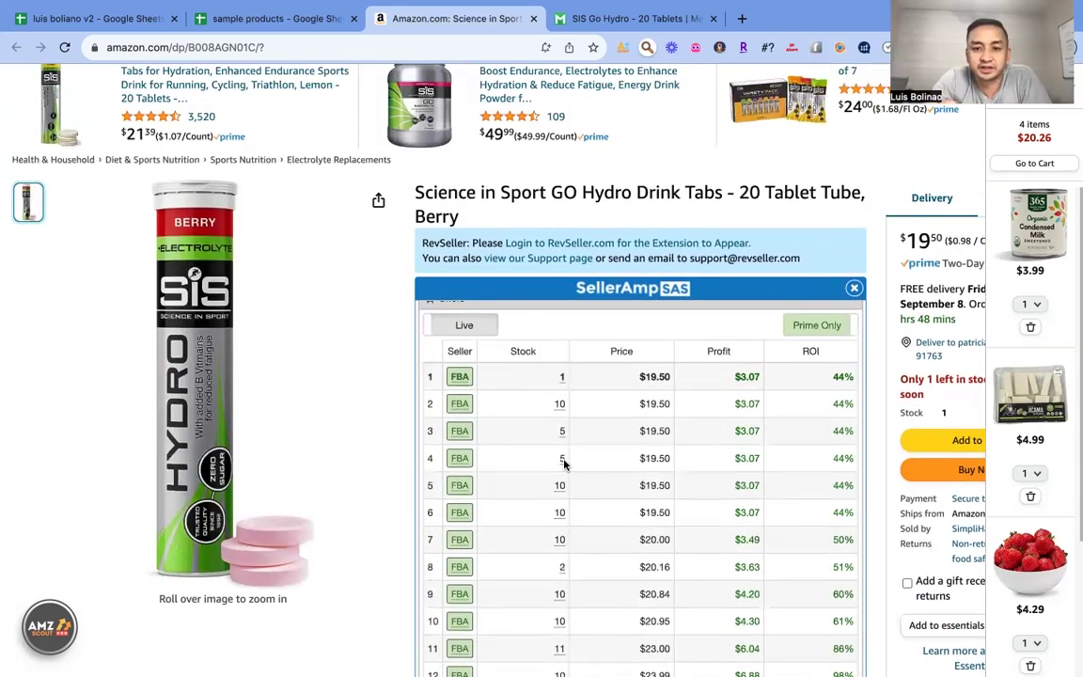
{"action": "scroll", "coordinate": [562, 561], "scroll_direction": "down", "scroll_amount": 5}
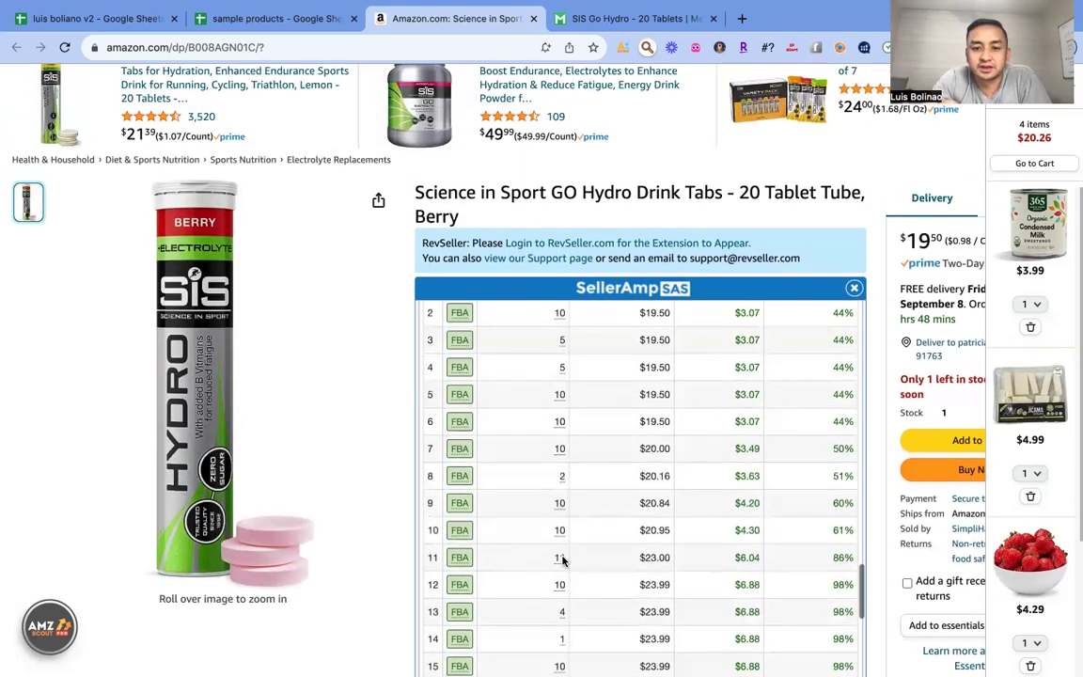
{"action": "scroll", "coordinate": [562, 559], "scroll_direction": "down", "scroll_amount": 5}
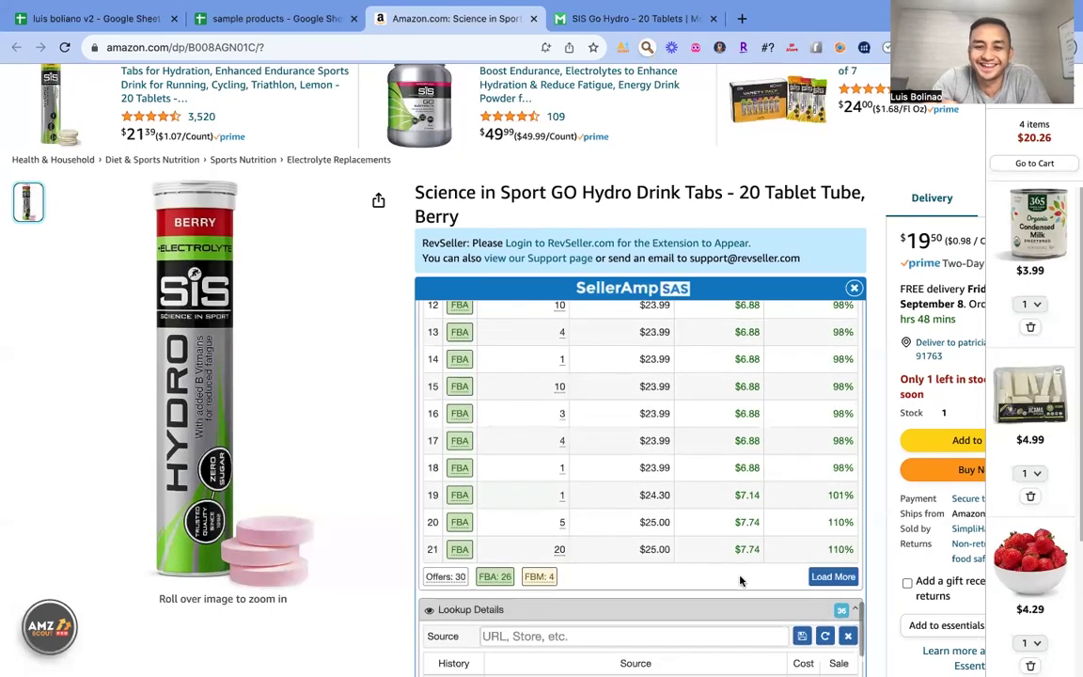
{"action": "left_click", "coordinate": [823, 576]}
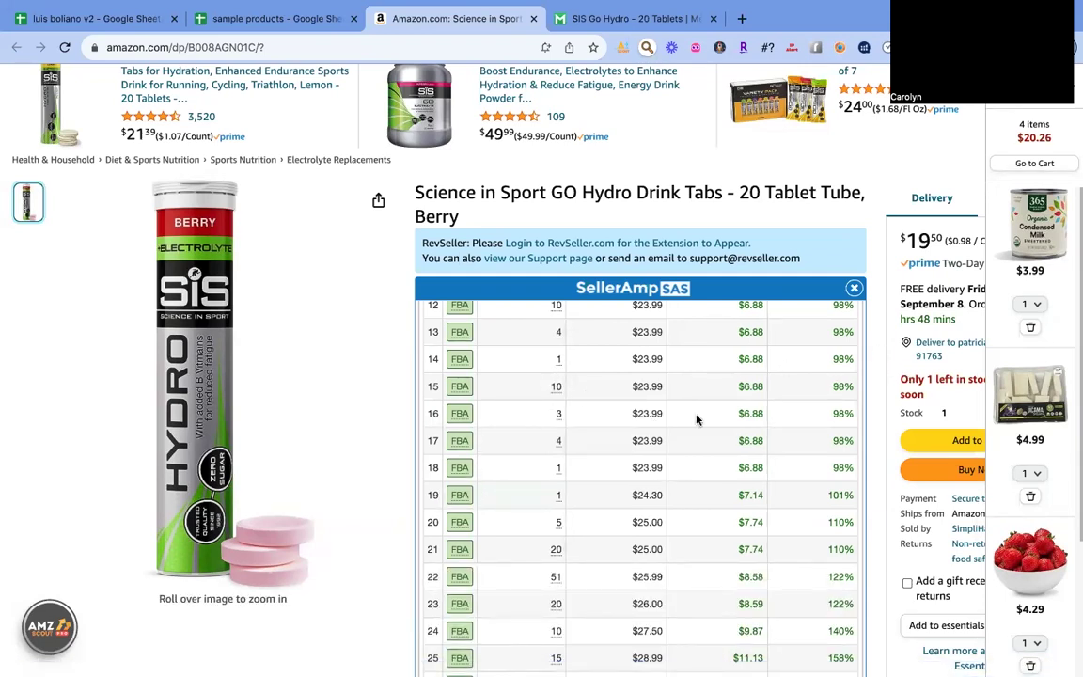
{"action": "scroll", "coordinate": [700, 418], "scroll_direction": "up", "scroll_amount": 15}
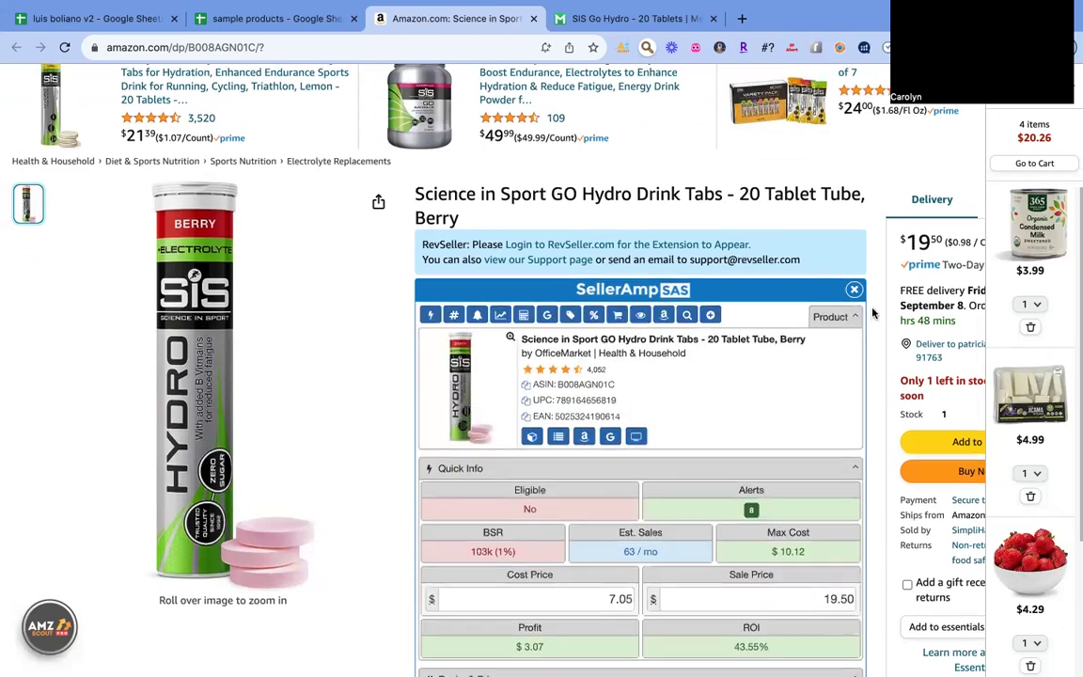
{"action": "scroll", "coordinate": [751, 282], "scroll_direction": "up", "scroll_amount": 3}
Enter the verdict "too many sellers" for the Science in Sport GO Hydro row in the sample products sheet
{"action": "left_click", "coordinate": [320, 18]}
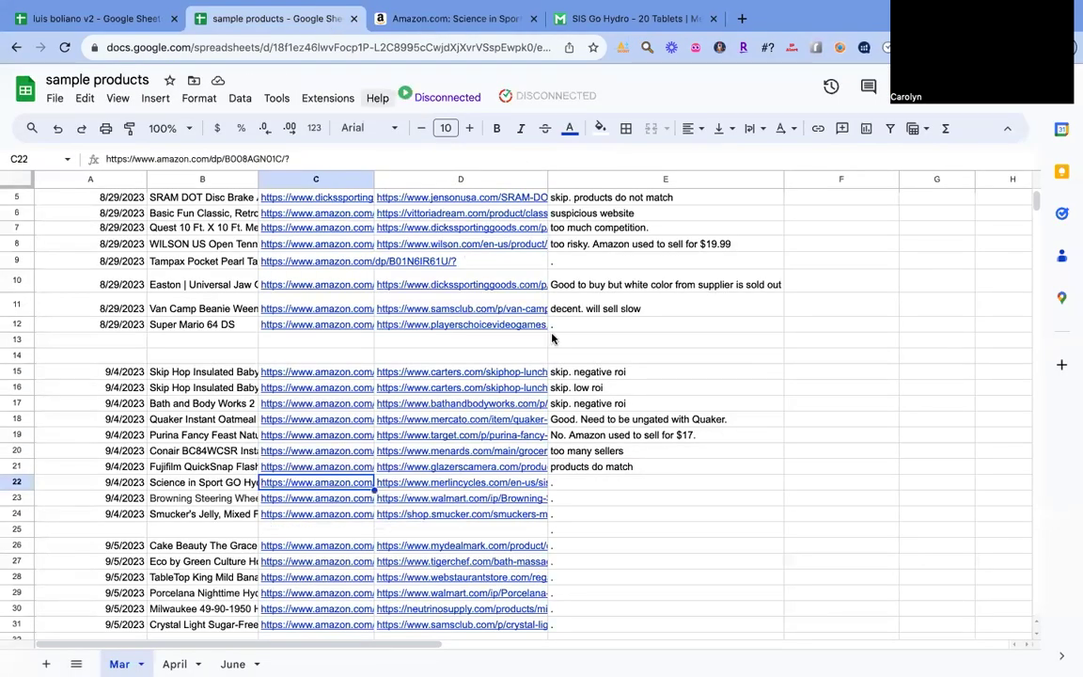
{"action": "left_click", "coordinate": [591, 486]}
{"action": "type", "text": "pro"}
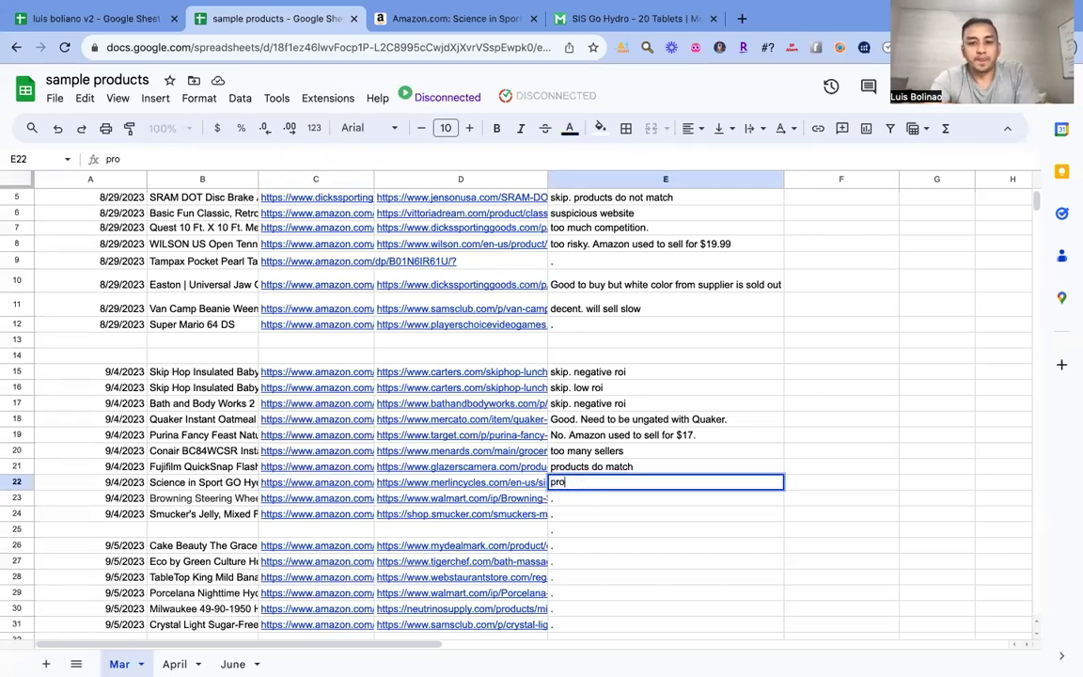
{"action": "key", "text": "BackSpace"}
{"action": "key", "text": "BackSpace"}
{"action": "key", "text": "BackSpace"}
{"action": "type", "text": "p"}
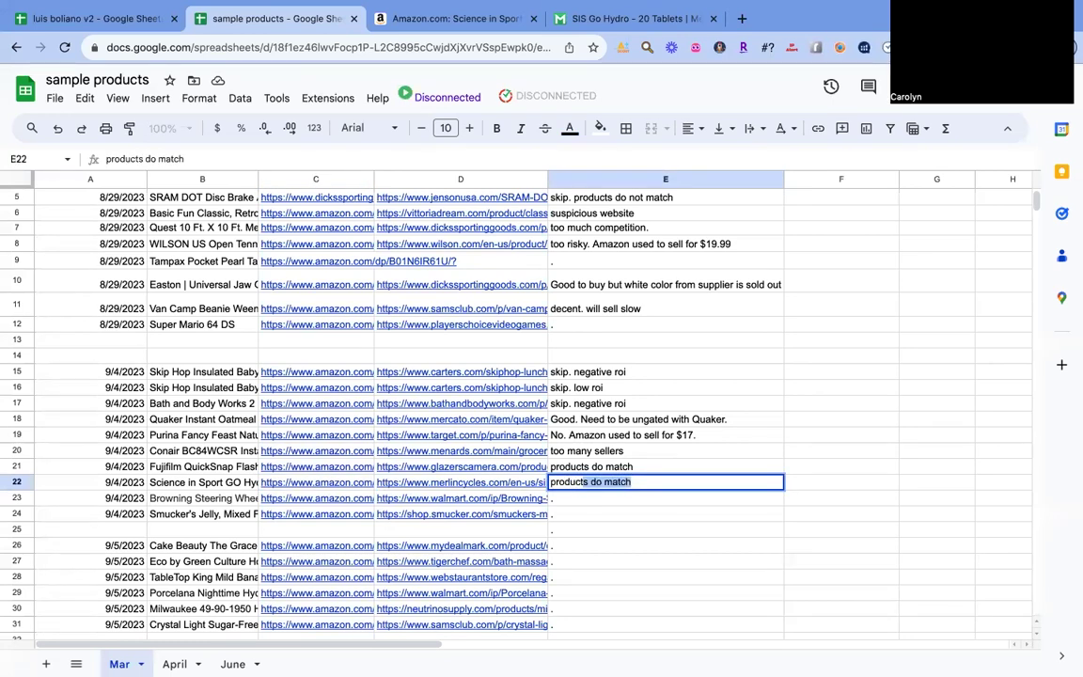
{"action": "type", "text": "roduct"}
{"action": "key", "text": "BackSpace"}
{"action": "key", "text": "BackSpace"}
{"action": "key", "text": "BackSpace"}
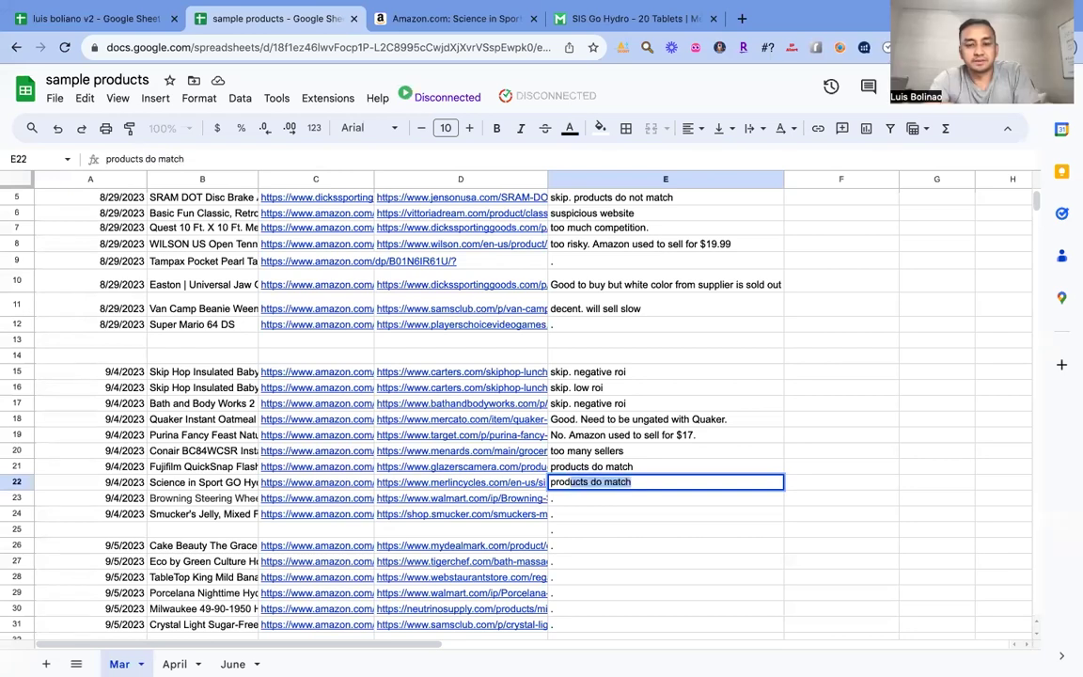
{"action": "key", "text": "BackSpace"}
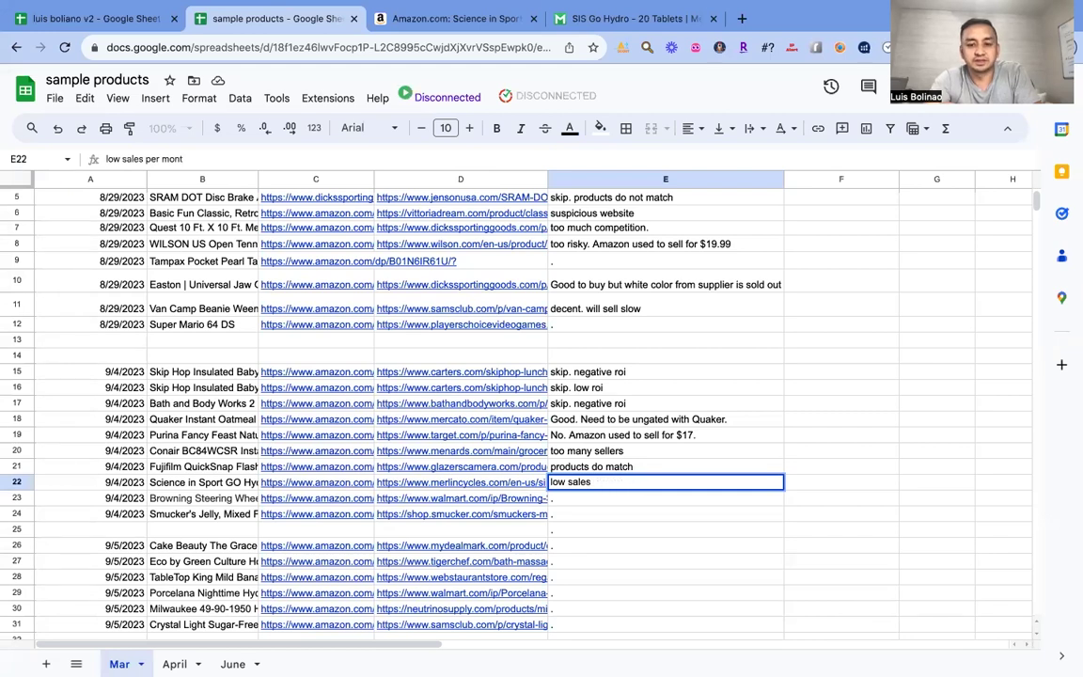
{"action": "type", "text": "oo many"}
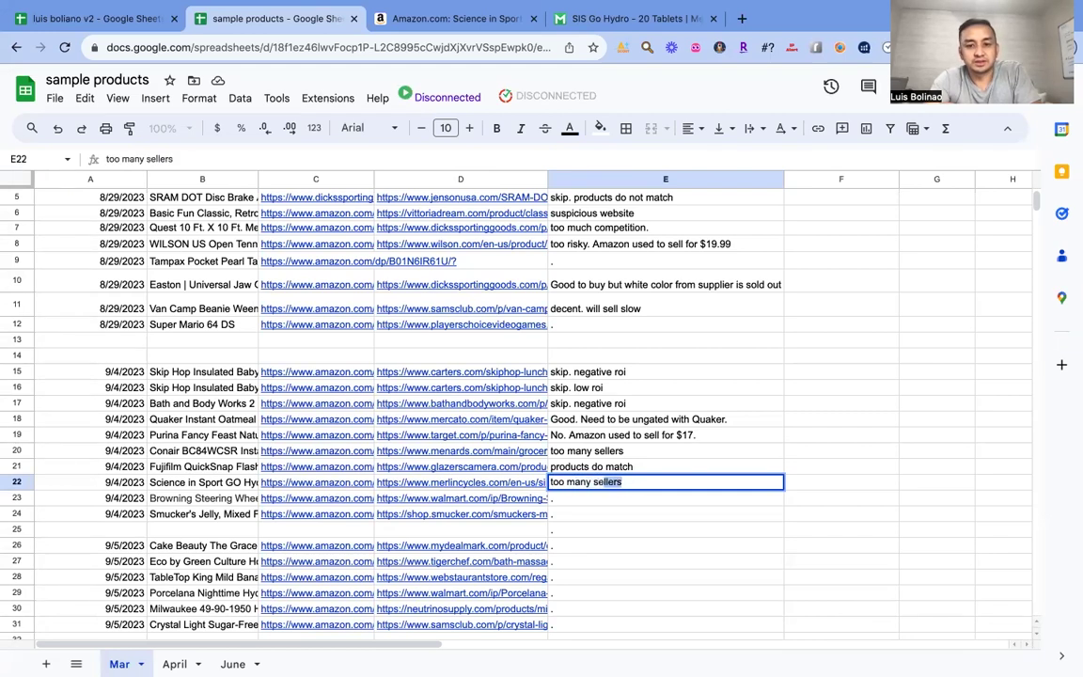
{"action": "left_click", "coordinate": [601, 501]}
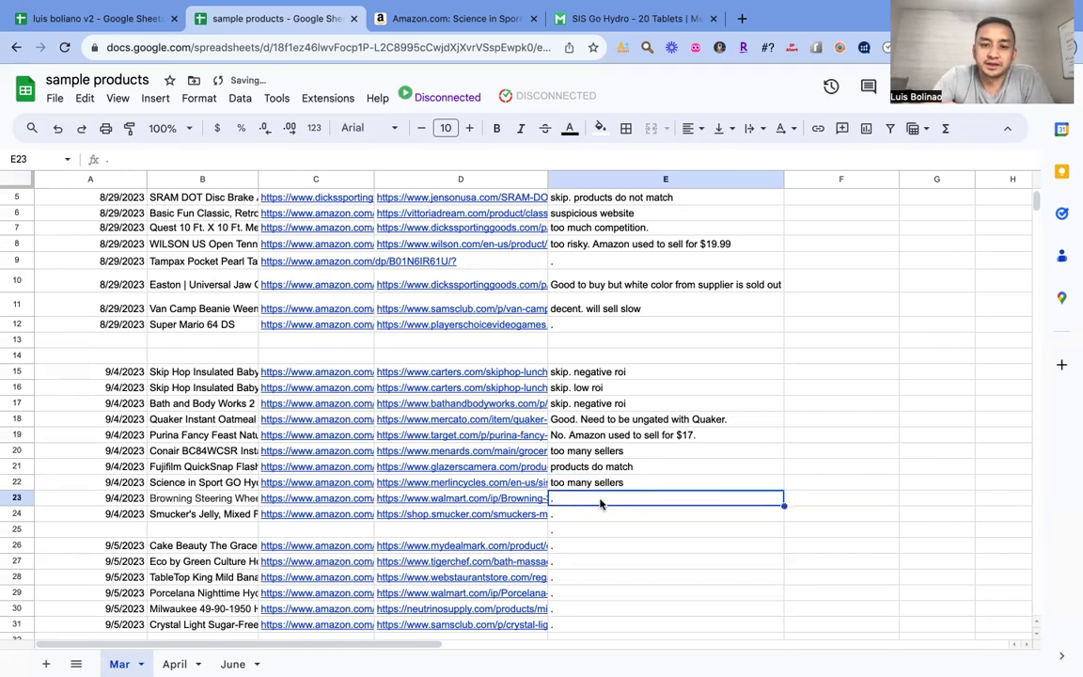
Open the Walmart and Amazon links for the Browning steering wheel cover in row 23, closing the Science in Sport product pages
{"action": "left_click", "coordinate": [425, 505]}
{"action": "left_click", "coordinate": [451, 520]}
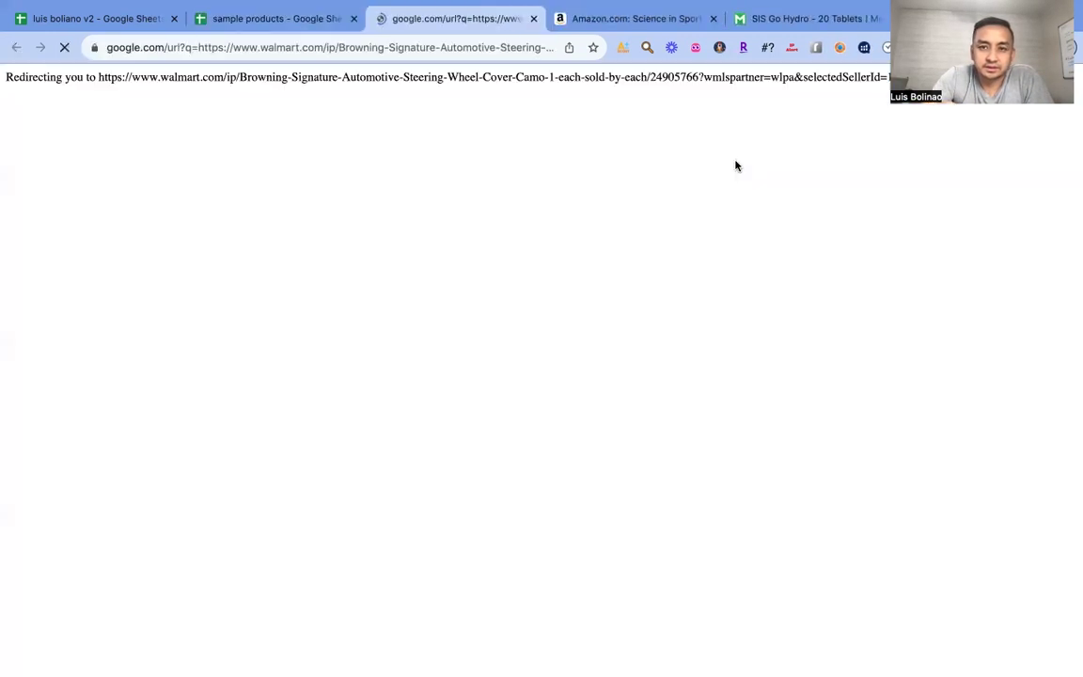
{"action": "left_click", "coordinate": [714, 18]}
{"action": "left_click", "coordinate": [714, 18]}
{"action": "left_click", "coordinate": [263, 19]}
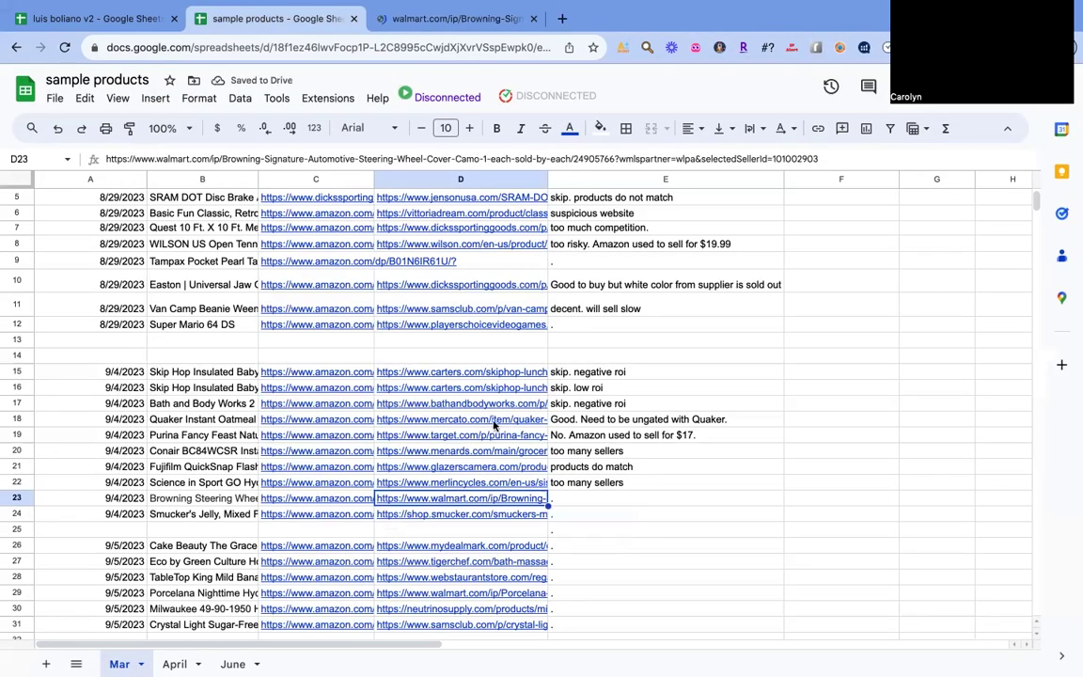
{"action": "left_click", "coordinate": [334, 499]}
{"action": "left_click", "coordinate": [338, 521]}
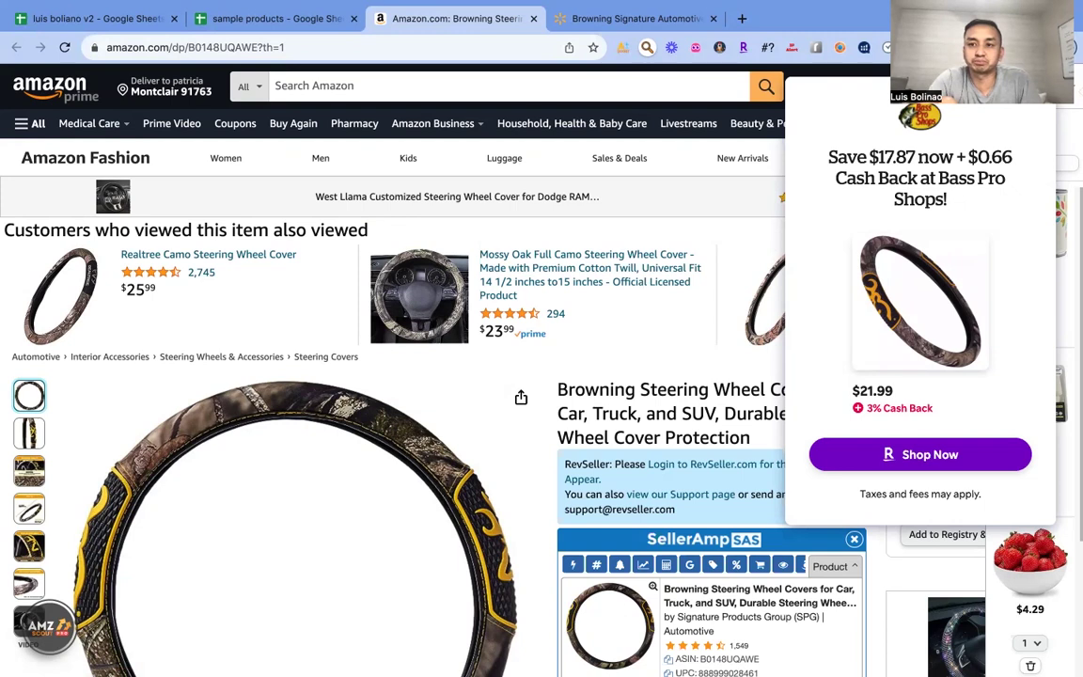
Dismiss the cash-back offer on Walmart and check the steering wheel cover's title, photo and price against the Amazon listing
{"action": "left_click", "coordinate": [646, 22]}
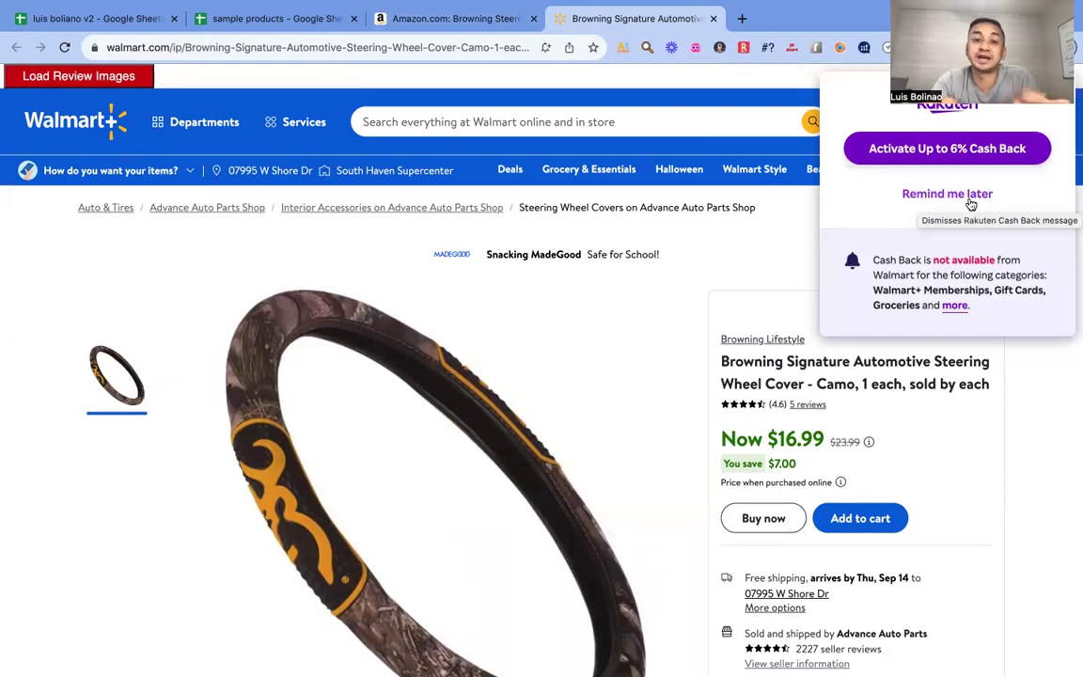
{"action": "left_click", "coordinate": [962, 199]}
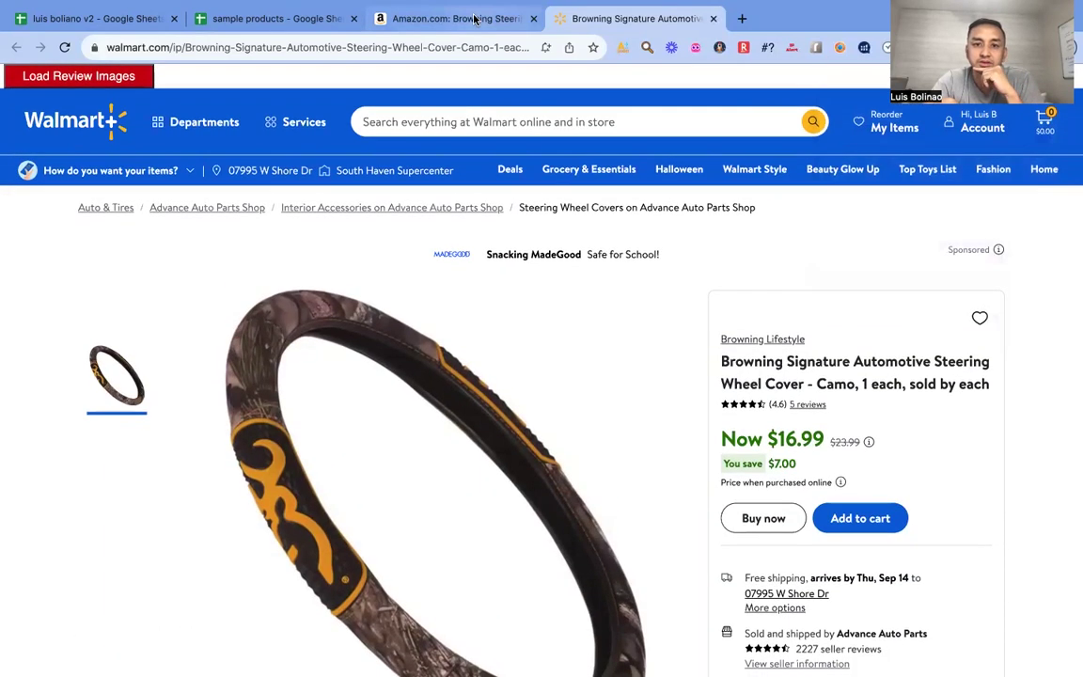
{"action": "left_click", "coordinate": [467, 19]}
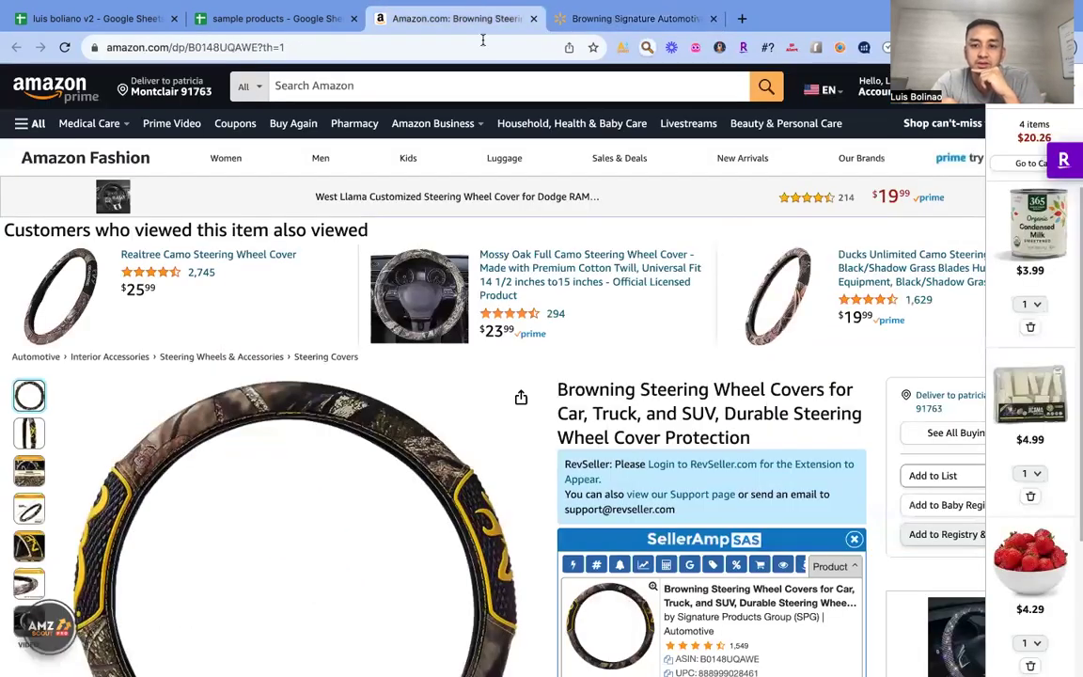
{"action": "left_click", "coordinate": [633, 18]}
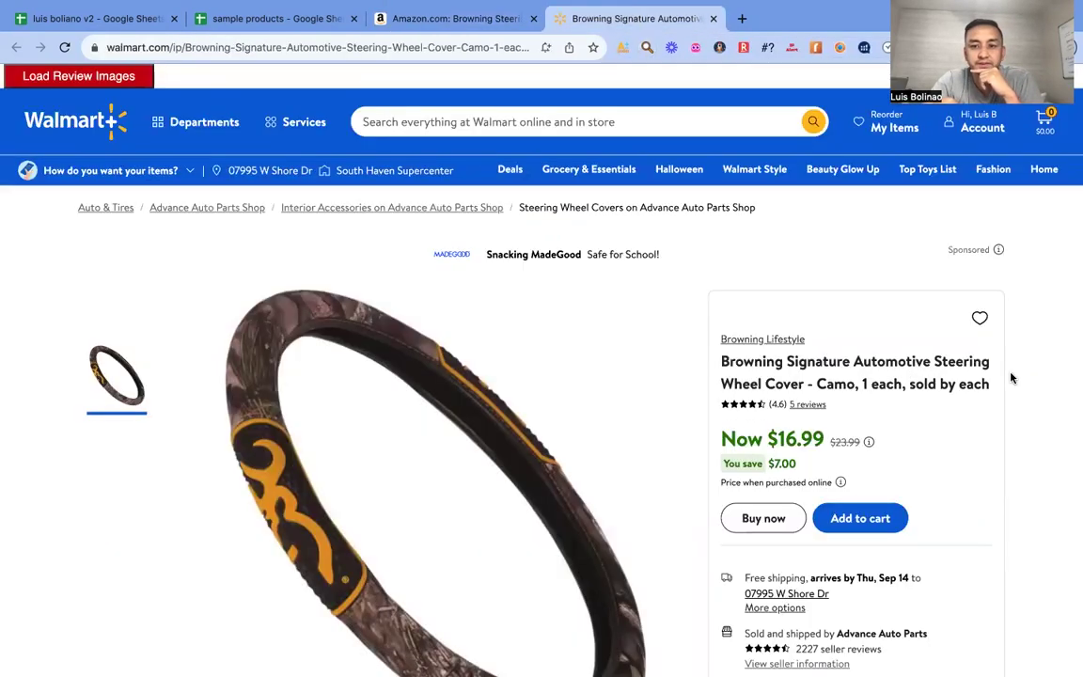
{"action": "scroll", "coordinate": [1011, 378], "scroll_direction": "down", "scroll_amount": 2}
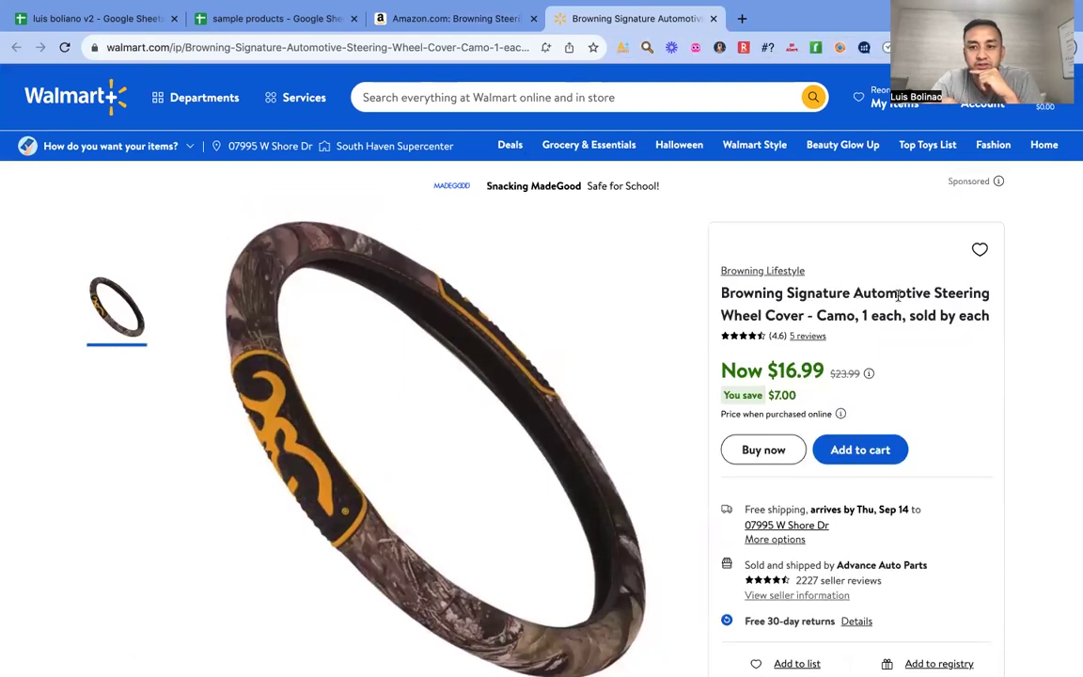
Compare the Amazon listing's product images with the Walmart cover, including the close-up of the wheel size it fits
{"action": "left_click", "coordinate": [451, 19]}
{"action": "scroll", "coordinate": [635, 285], "scroll_direction": "down", "scroll_amount": 3}
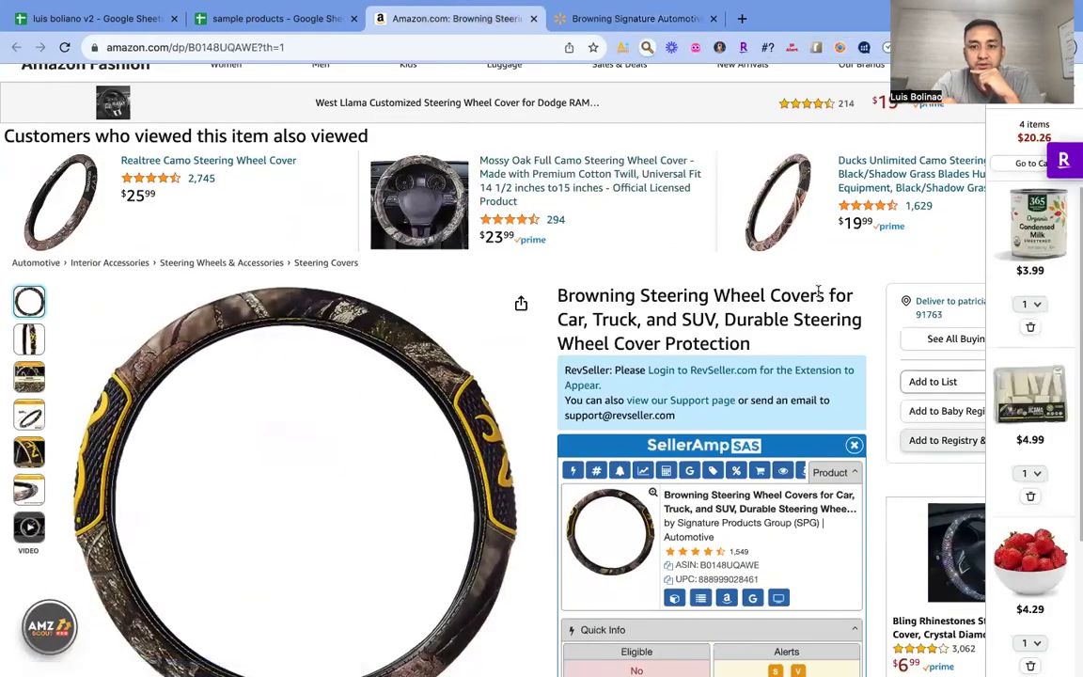
{"action": "scroll", "coordinate": [714, 338], "scroll_direction": "down", "scroll_amount": 3}
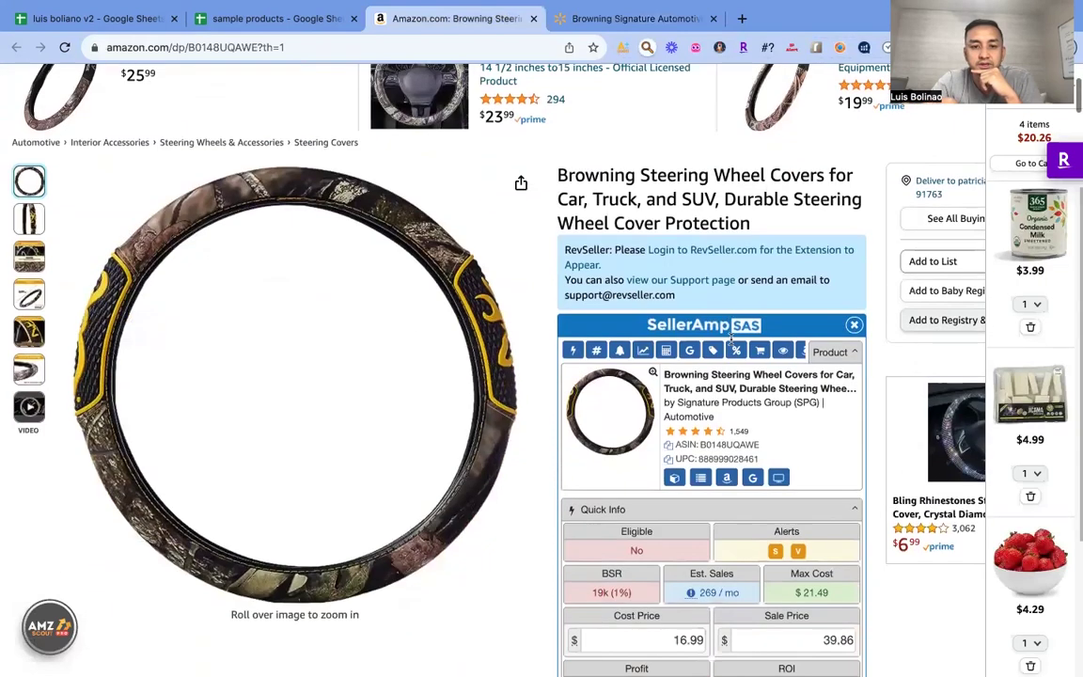
{"action": "scroll", "coordinate": [639, 320], "scroll_direction": "up", "scroll_amount": 1}
{"action": "mouse_move", "coordinate": [24, 268]}
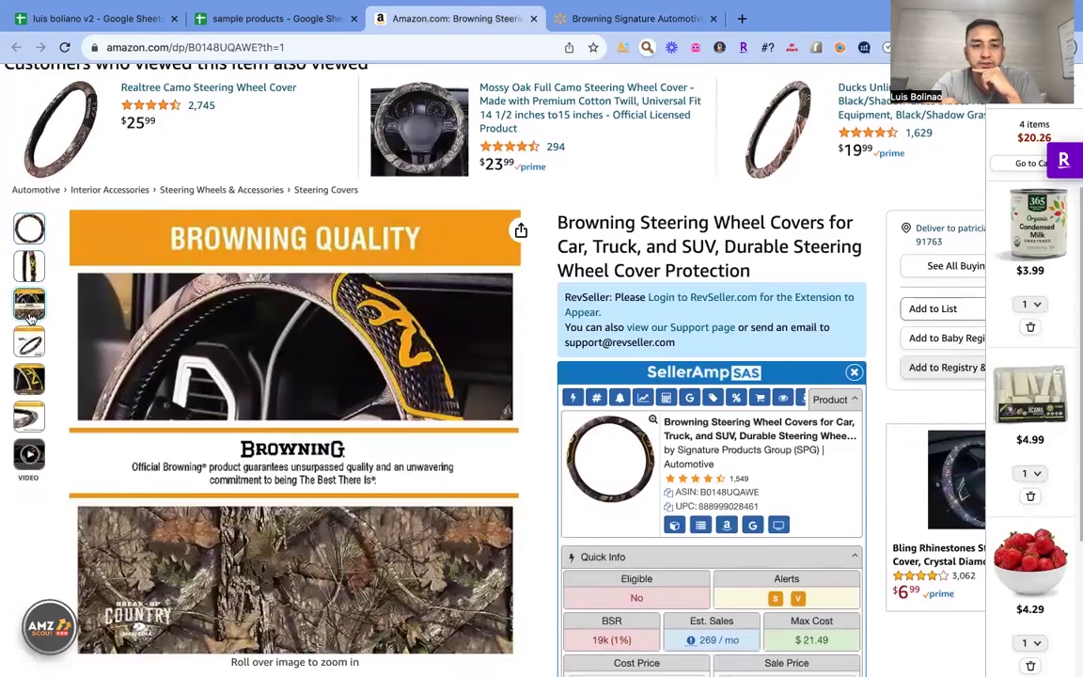
{"action": "left_click", "coordinate": [617, 18]}
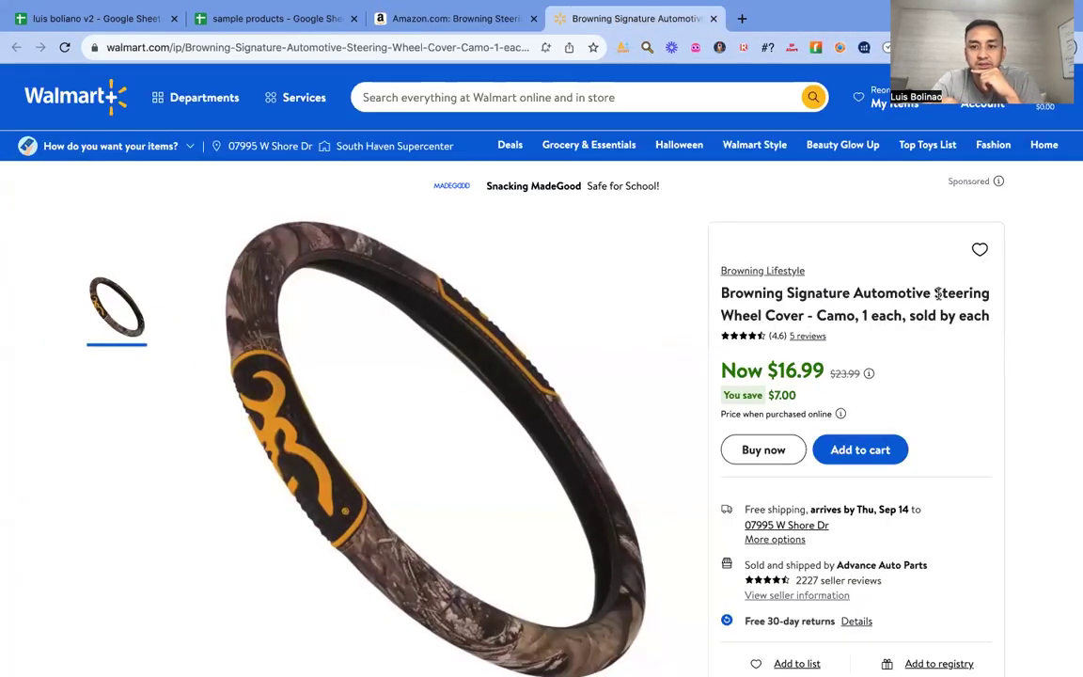
{"action": "scroll", "coordinate": [835, 268], "scroll_direction": "down", "scroll_amount": 1}
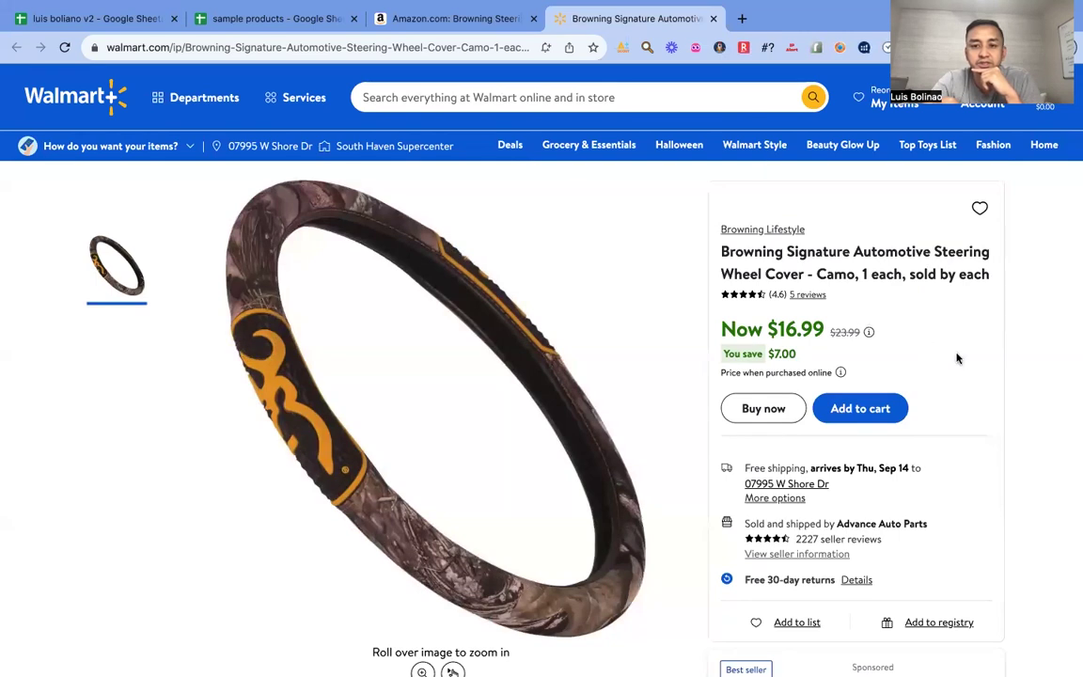
{"action": "key", "text": "ctrl+shift+Tab"}
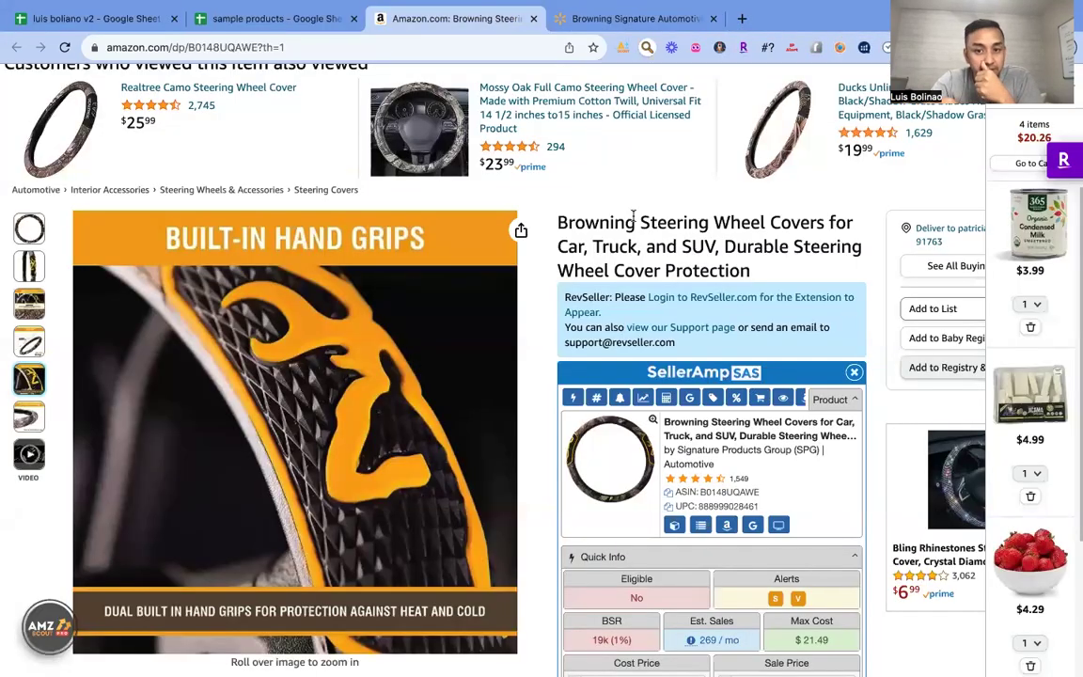
{"action": "scroll", "coordinate": [860, 317], "scroll_direction": "down", "scroll_amount": 3}
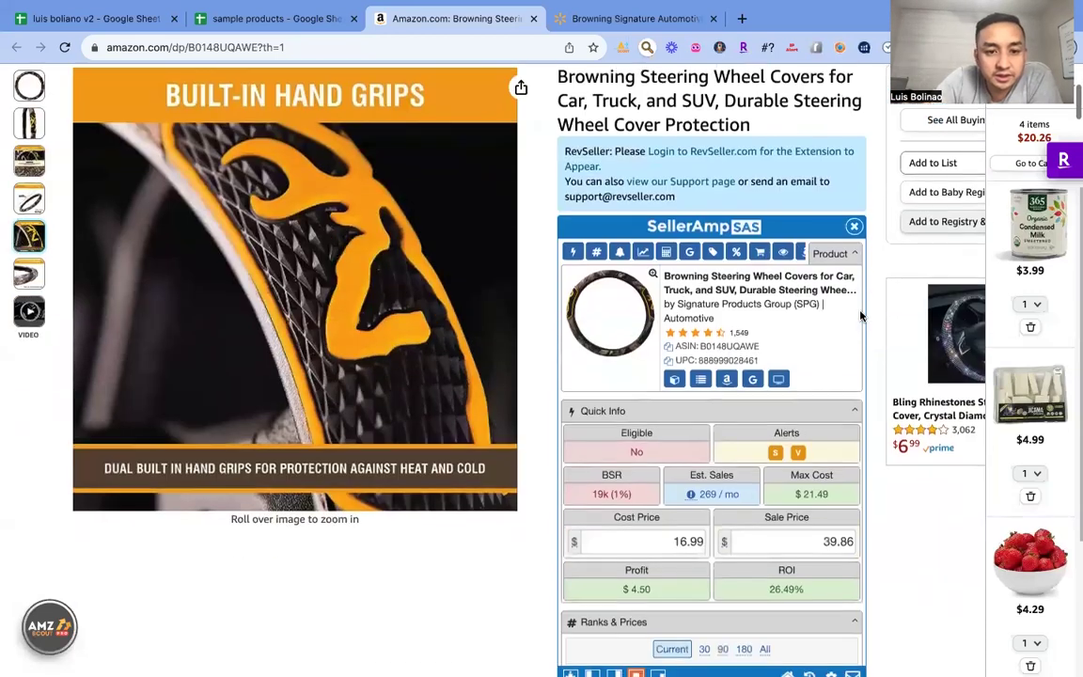
{"action": "left_click", "coordinate": [29, 198]}
{"action": "mouse_move", "coordinate": [275, 223]}
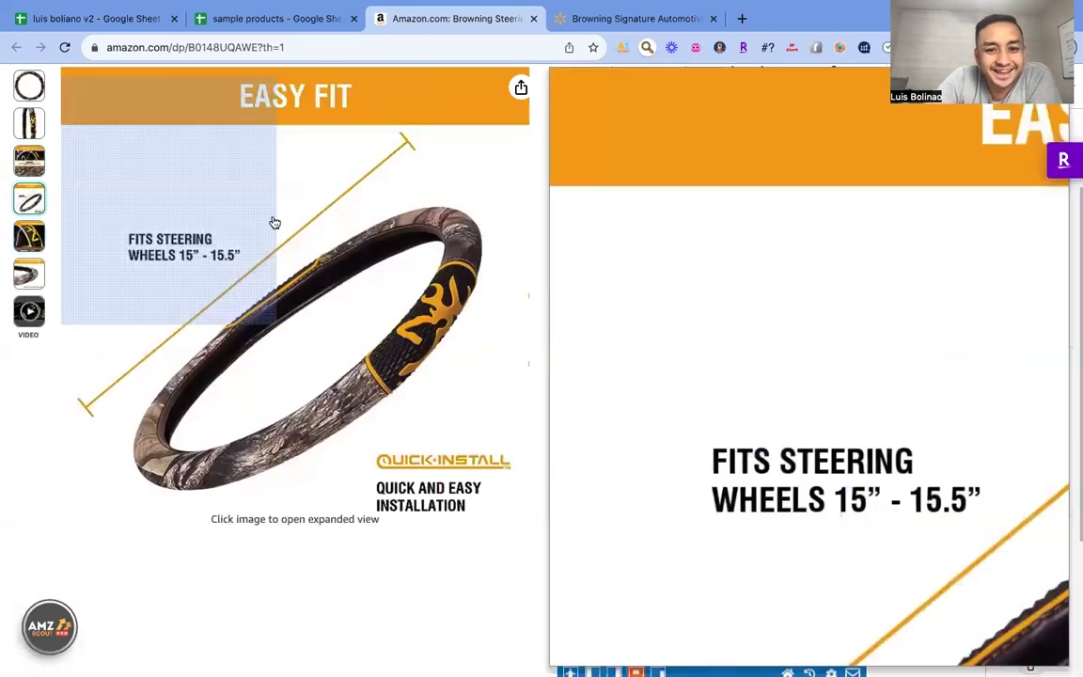
Read the Walmart product details and specifications to check whether the cover matches the Amazon listing
{"action": "left_click", "coordinate": [621, 20]}
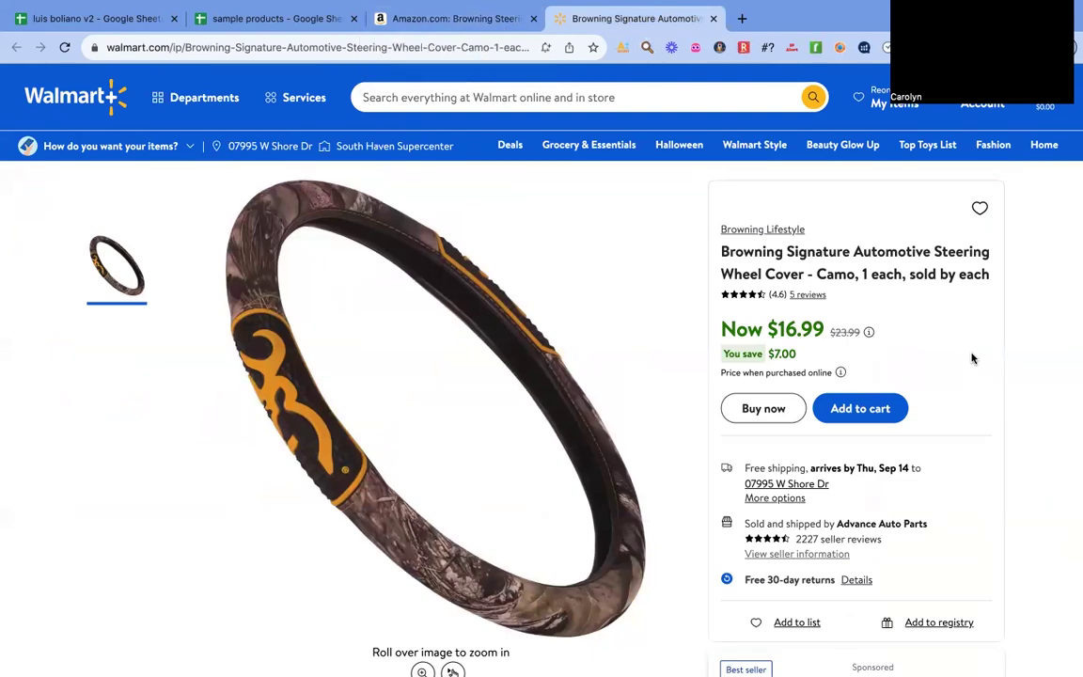
{"action": "scroll", "coordinate": [973, 358], "scroll_direction": "down", "scroll_amount": 3}
{"action": "scroll", "coordinate": [987, 372], "scroll_direction": "down", "scroll_amount": 10}
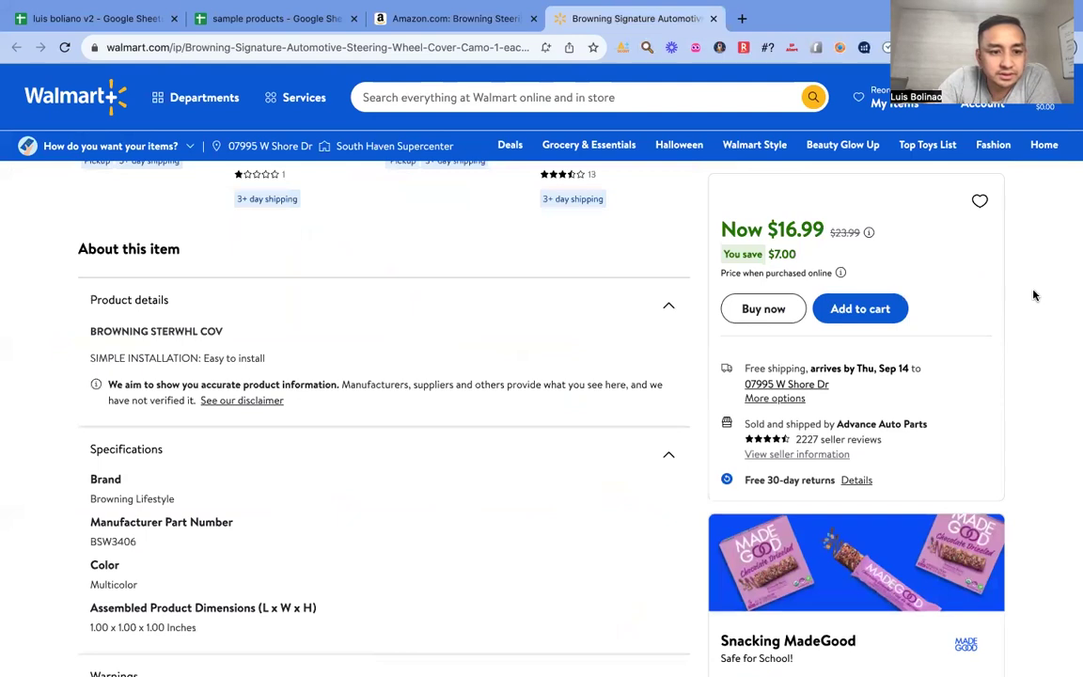
{"action": "scroll", "coordinate": [1032, 295], "scroll_direction": "down", "scroll_amount": 2}
{"action": "scroll", "coordinate": [1032, 295], "scroll_direction": "down", "scroll_amount": 3}
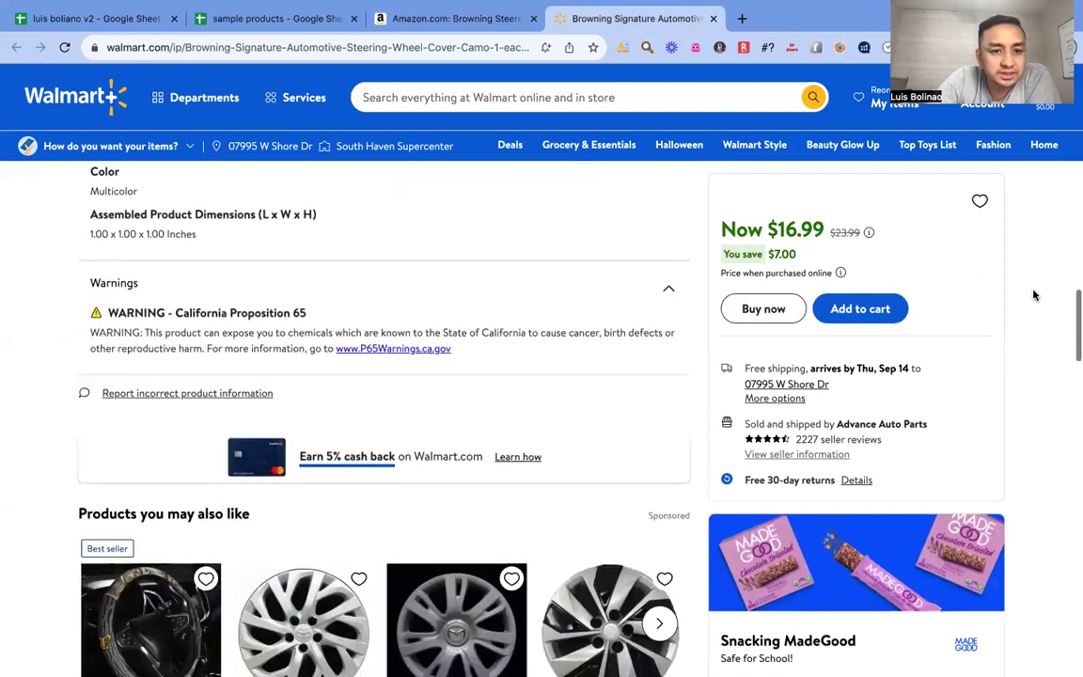
{"action": "scroll", "coordinate": [1034, 295], "scroll_direction": "up", "scroll_amount": 2}
{"action": "left_click", "coordinate": [470, 17]}
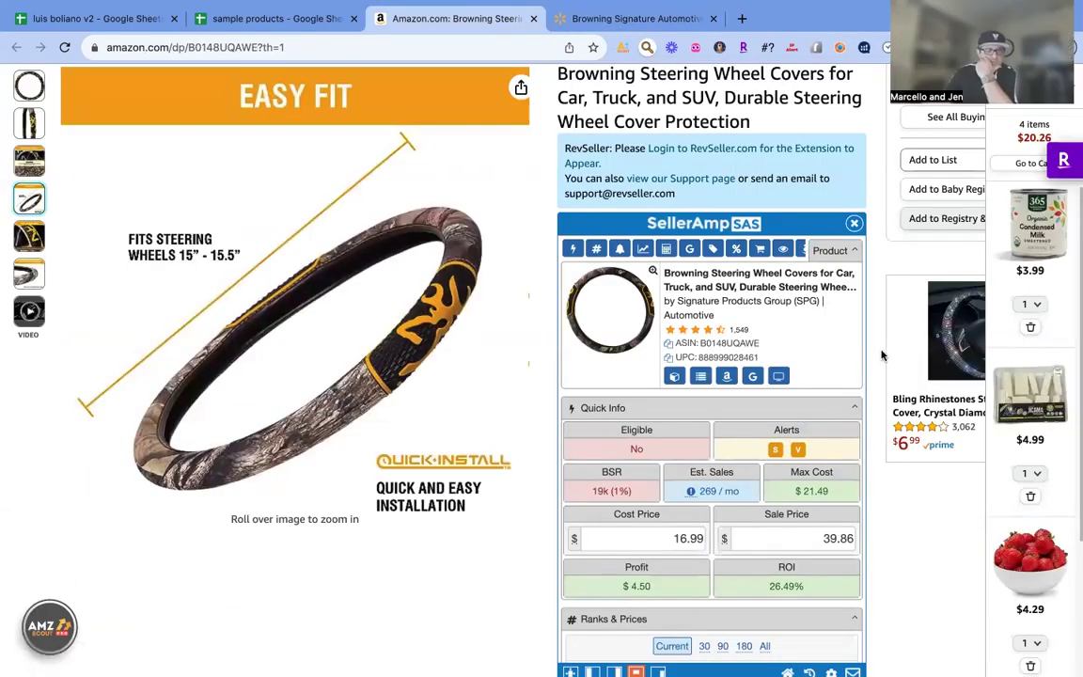
{"action": "left_click", "coordinate": [630, 18]}
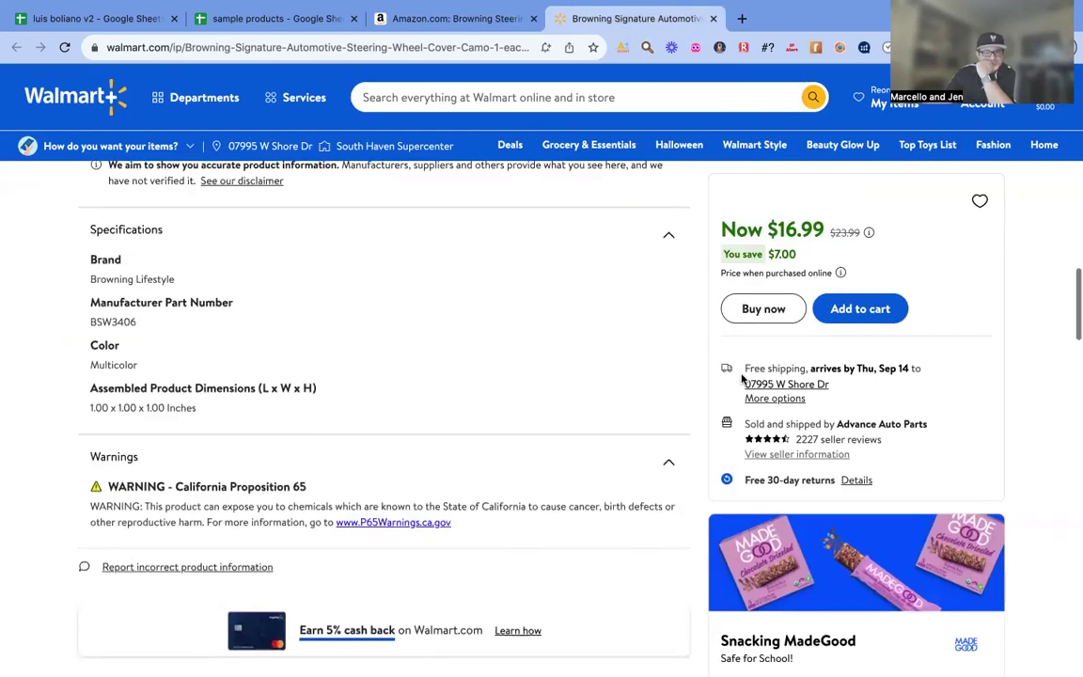
Re-read the Walmart steering wheel cover's specifications, dimensions and warnings, and skim its customer reviews for any wheel size information
{"action": "scroll", "coordinate": [741, 376], "scroll_direction": "up", "scroll_amount": 1}
{"action": "scroll", "coordinate": [742, 379], "scroll_direction": "up", "scroll_amount": 3}
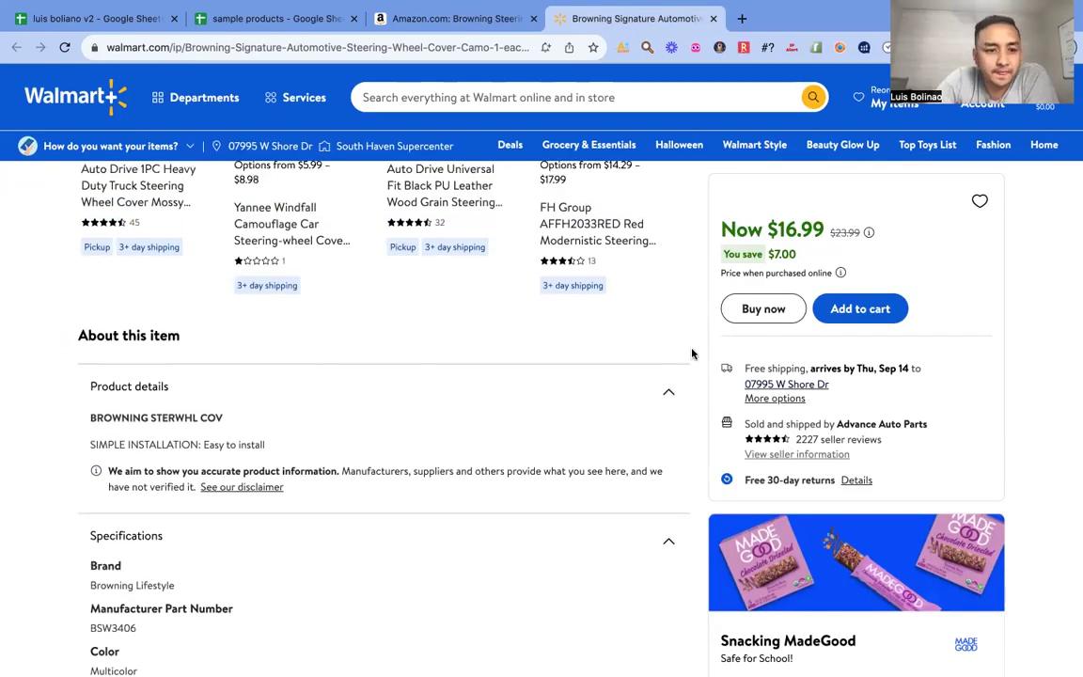
{"action": "scroll", "coordinate": [692, 353], "scroll_direction": "up", "scroll_amount": 2}
{"action": "scroll", "coordinate": [692, 354], "scroll_direction": "down", "scroll_amount": 3}
{"action": "scroll", "coordinate": [691, 353], "scroll_direction": "down", "scroll_amount": 5}
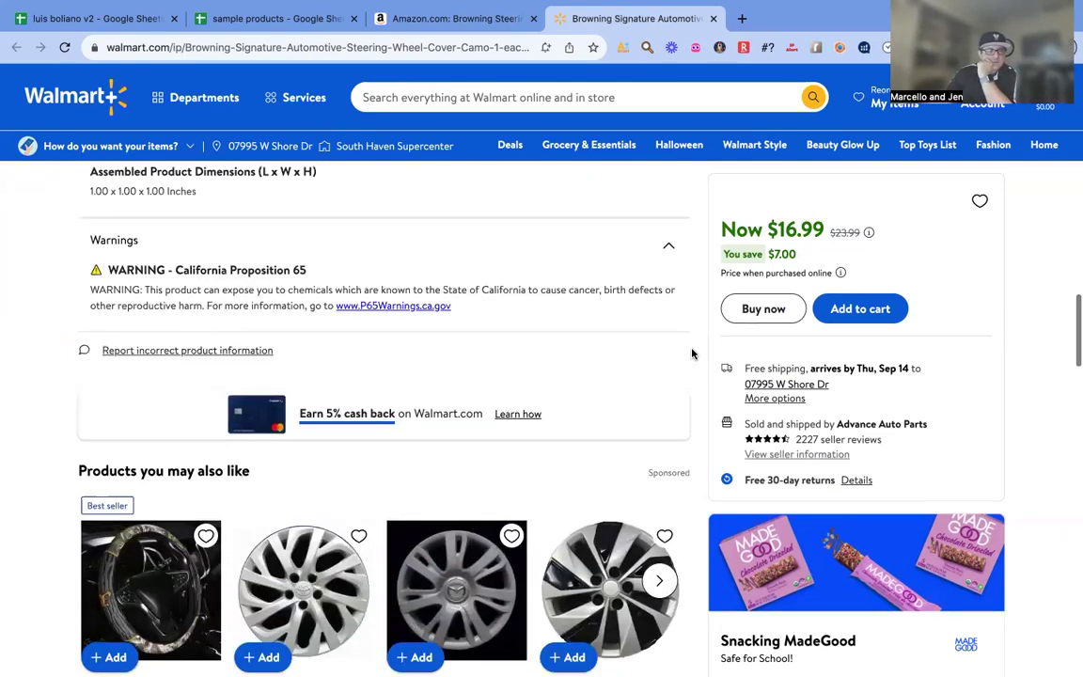
{"action": "scroll", "coordinate": [692, 353], "scroll_direction": "up", "scroll_amount": 1}
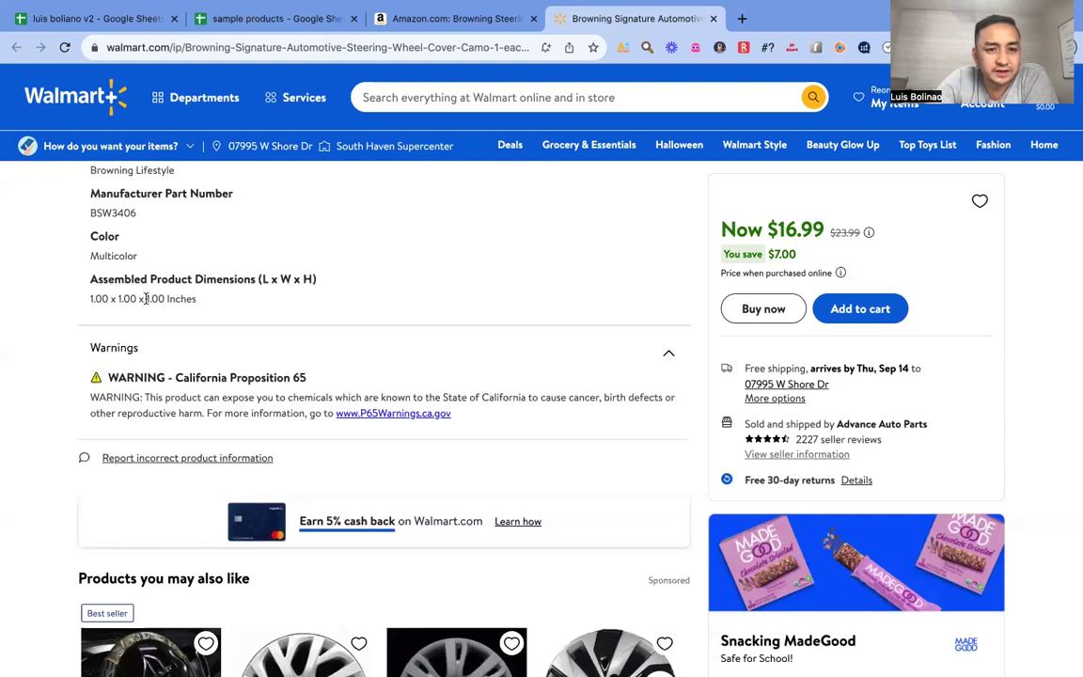
{"action": "scroll", "coordinate": [522, 329], "scroll_direction": "up", "scroll_amount": 1}
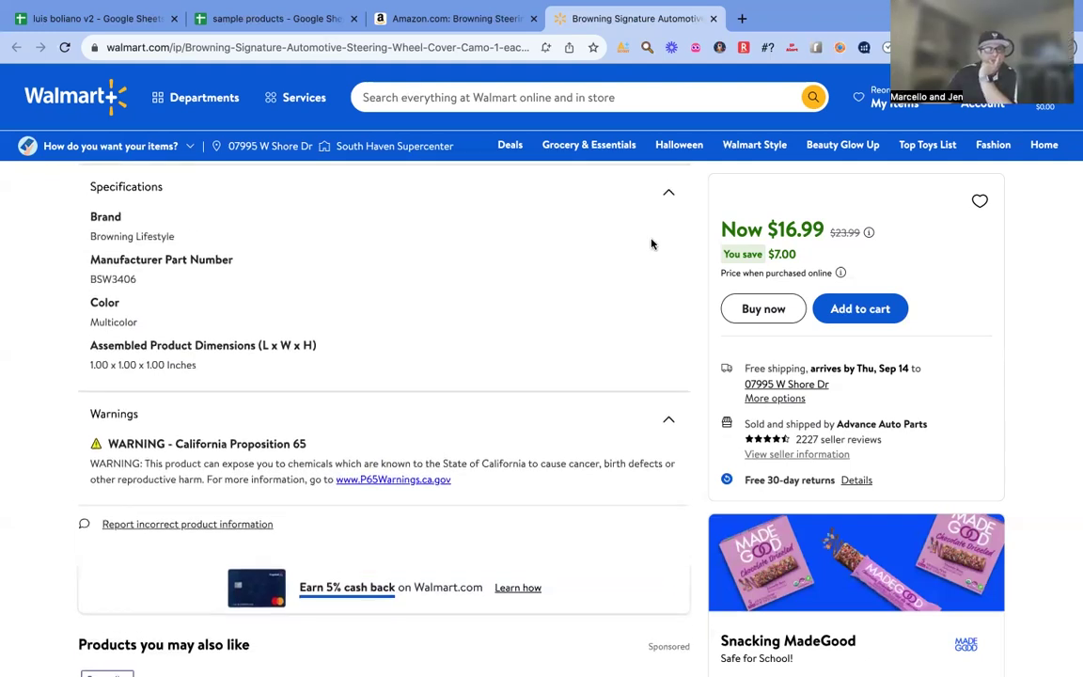
{"action": "scroll", "coordinate": [700, 331], "scroll_direction": "down", "scroll_amount": 10}
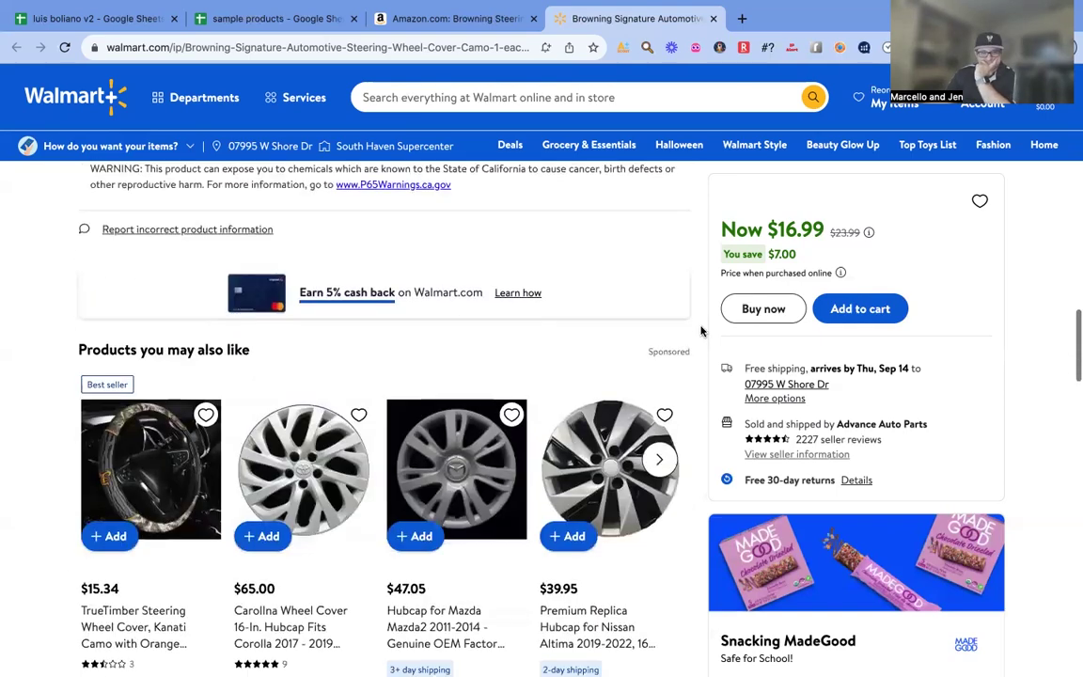
{"action": "scroll", "coordinate": [700, 331], "scroll_direction": "down", "scroll_amount": 3}
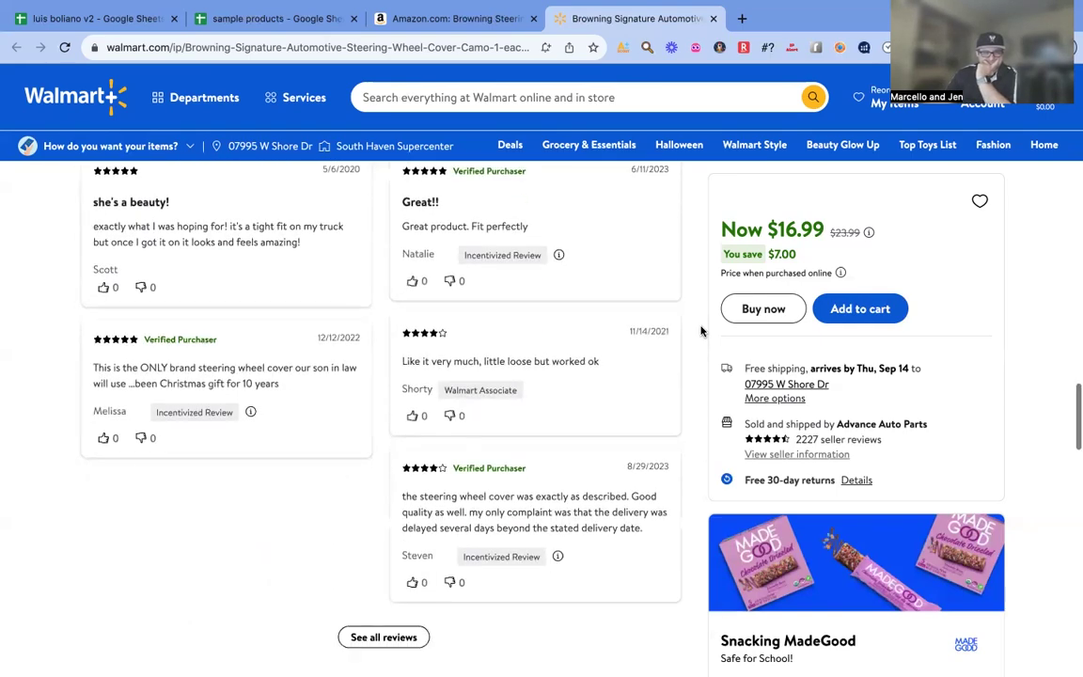
{"action": "scroll", "coordinate": [700, 330], "scroll_direction": "up", "scroll_amount": 10}
{"action": "scroll", "coordinate": [701, 331], "scroll_direction": "up", "scroll_amount": 10}
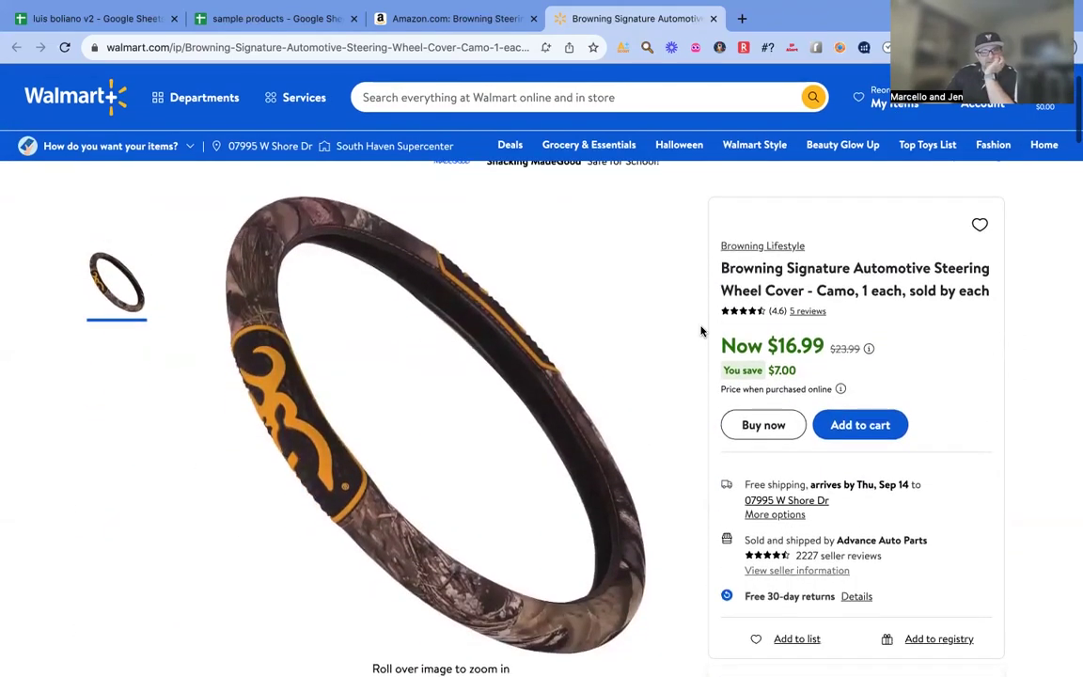
Check the wheel size image on the Amazon listing, and look for a matching size in the Walmart cover's specifications and reviews
{"action": "left_click", "coordinate": [451, 18]}
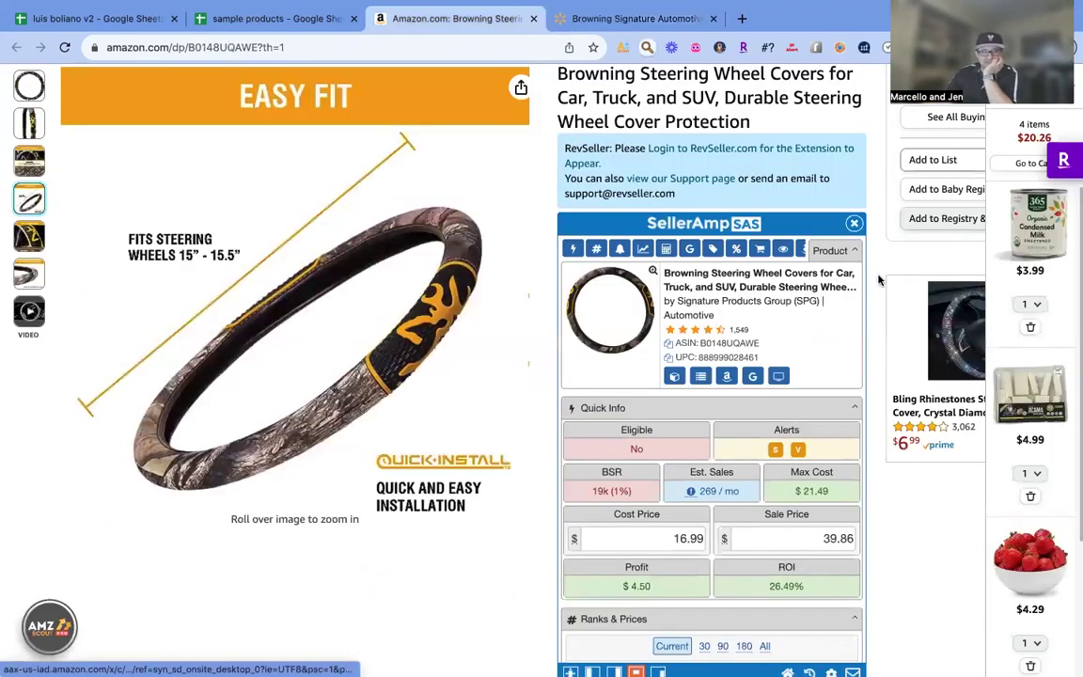
{"action": "scroll", "coordinate": [804, 315], "scroll_direction": "up", "scroll_amount": 3}
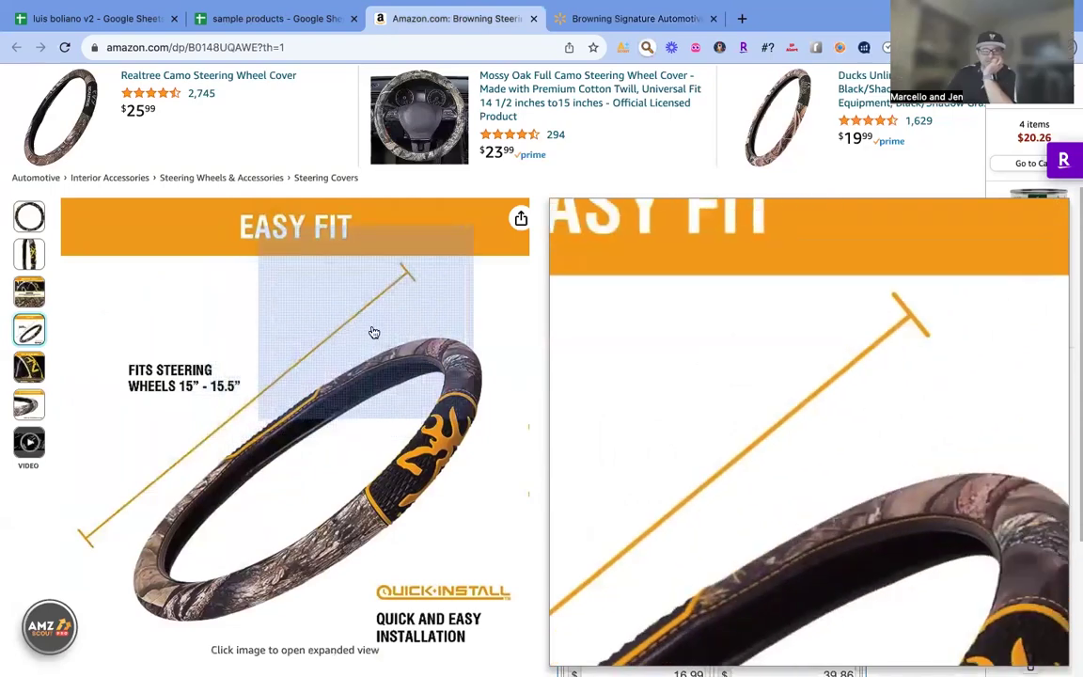
{"action": "left_click", "coordinate": [613, 17]}
{"action": "scroll", "coordinate": [1025, 345], "scroll_direction": "down", "scroll_amount": 12}
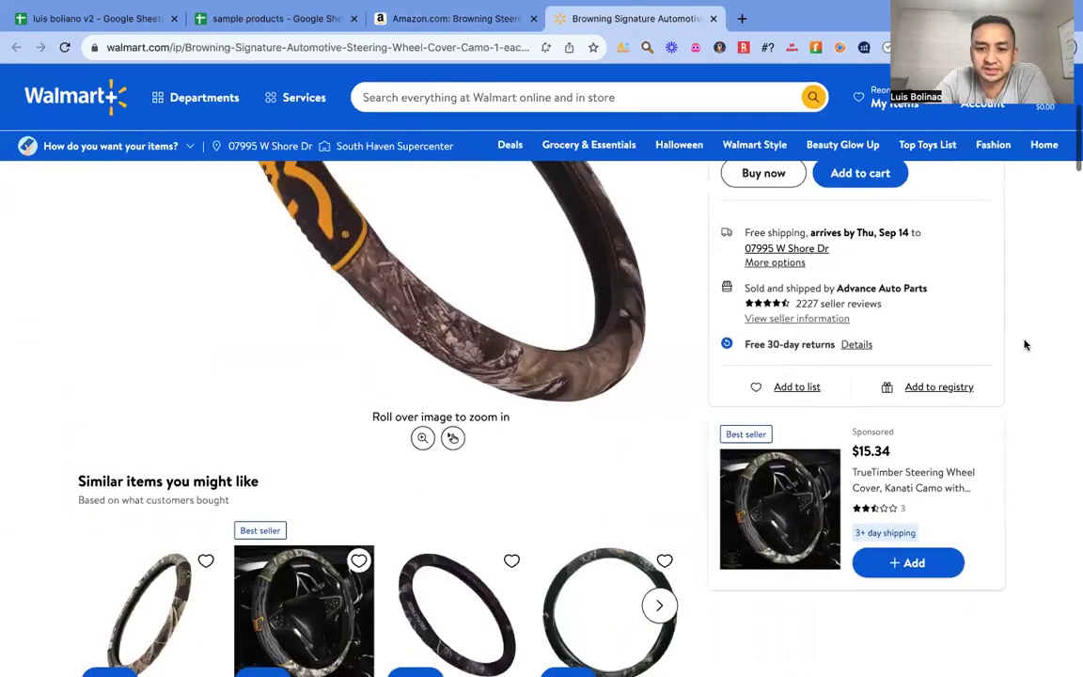
{"action": "scroll", "coordinate": [1024, 345], "scroll_direction": "down", "scroll_amount": 3}
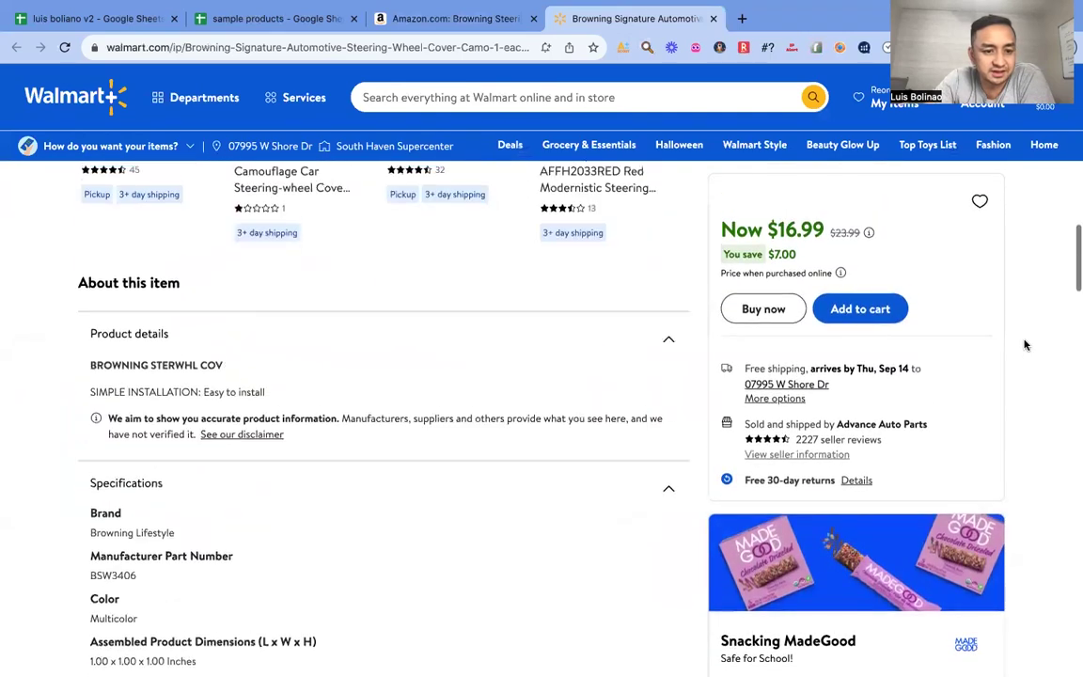
{"action": "scroll", "coordinate": [1025, 345], "scroll_direction": "down", "scroll_amount": 2}
{"action": "scroll", "coordinate": [1025, 345], "scroll_direction": "down", "scroll_amount": 5}
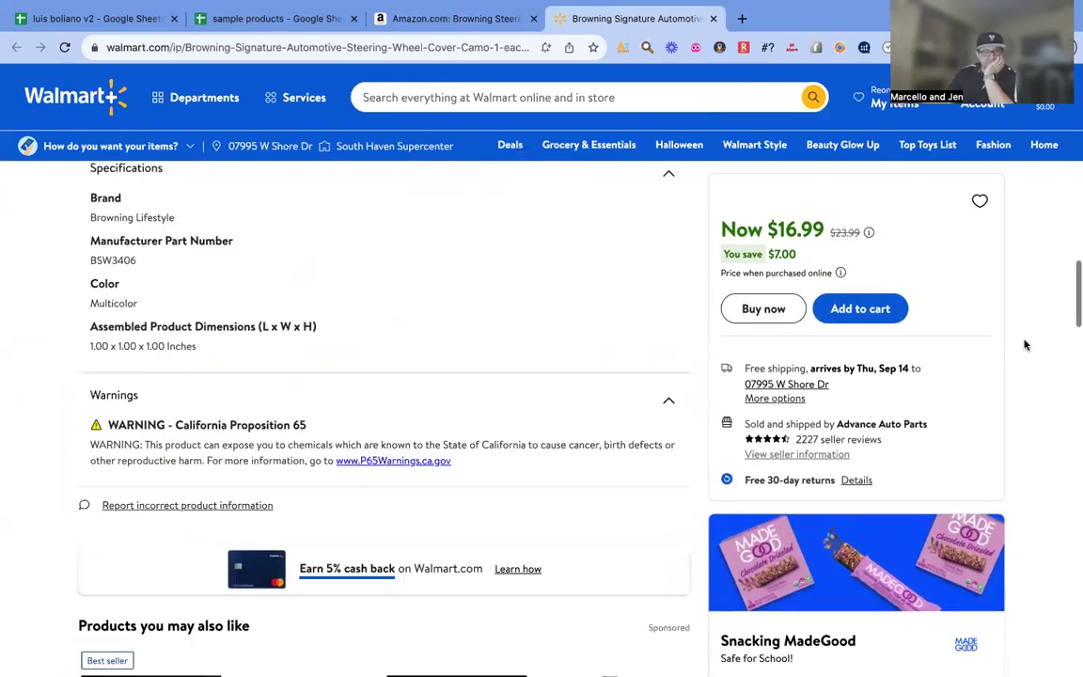
{"action": "scroll", "coordinate": [1025, 345], "scroll_direction": "down", "scroll_amount": 3}
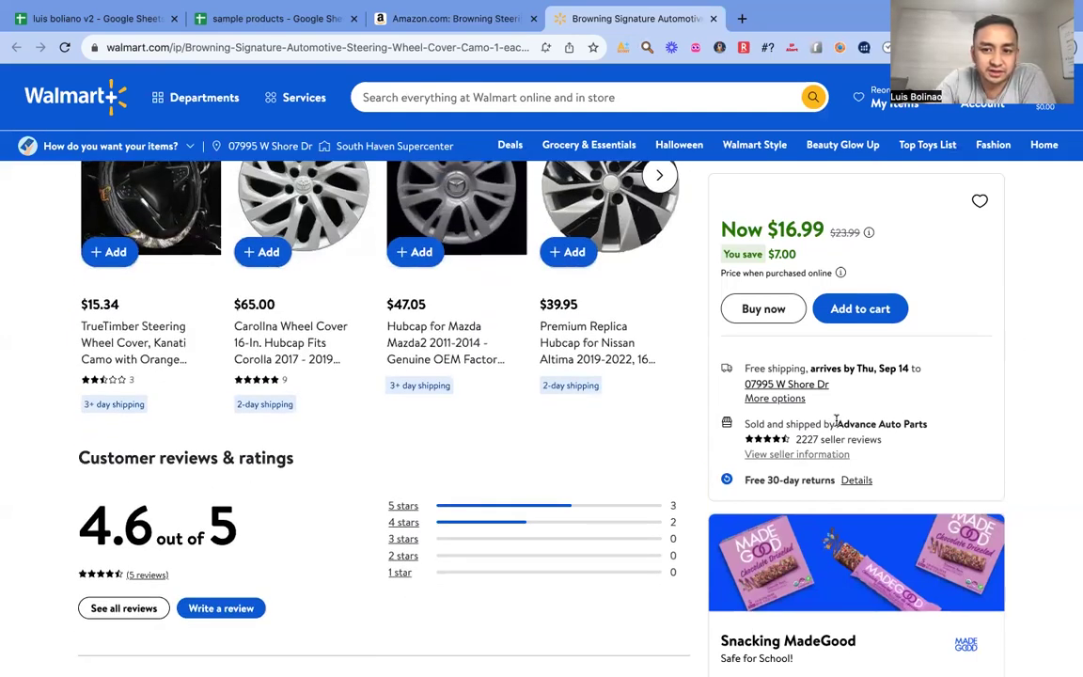
{"action": "scroll", "coordinate": [1039, 447], "scroll_direction": "down", "scroll_amount": 4}
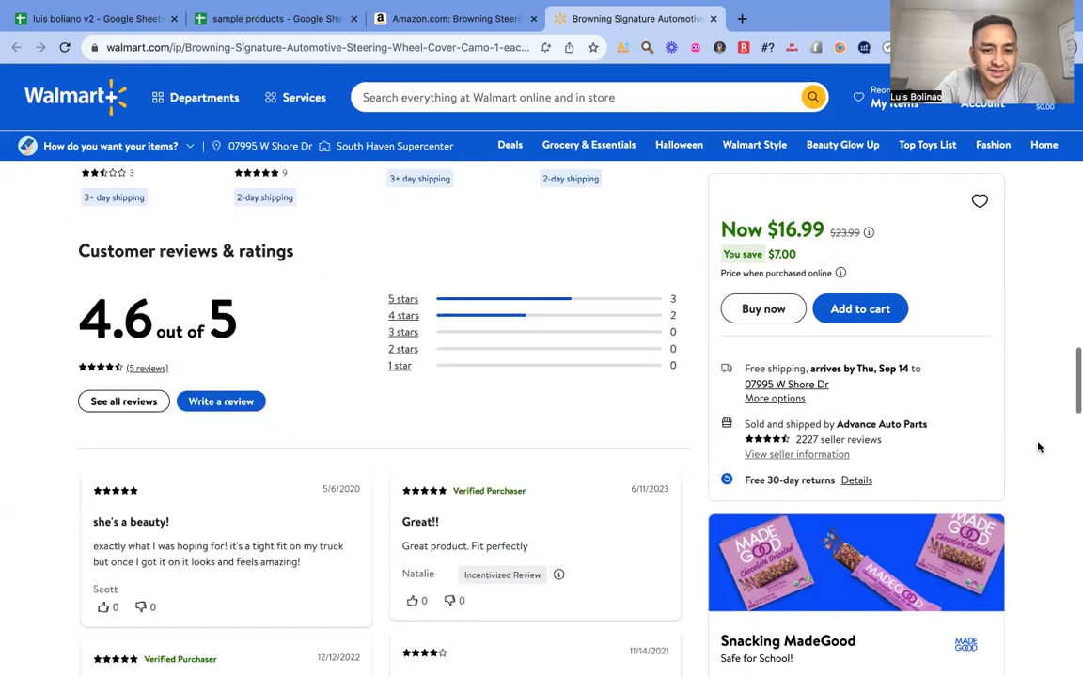
{"action": "scroll", "coordinate": [1039, 448], "scroll_direction": "down", "scroll_amount": 2}
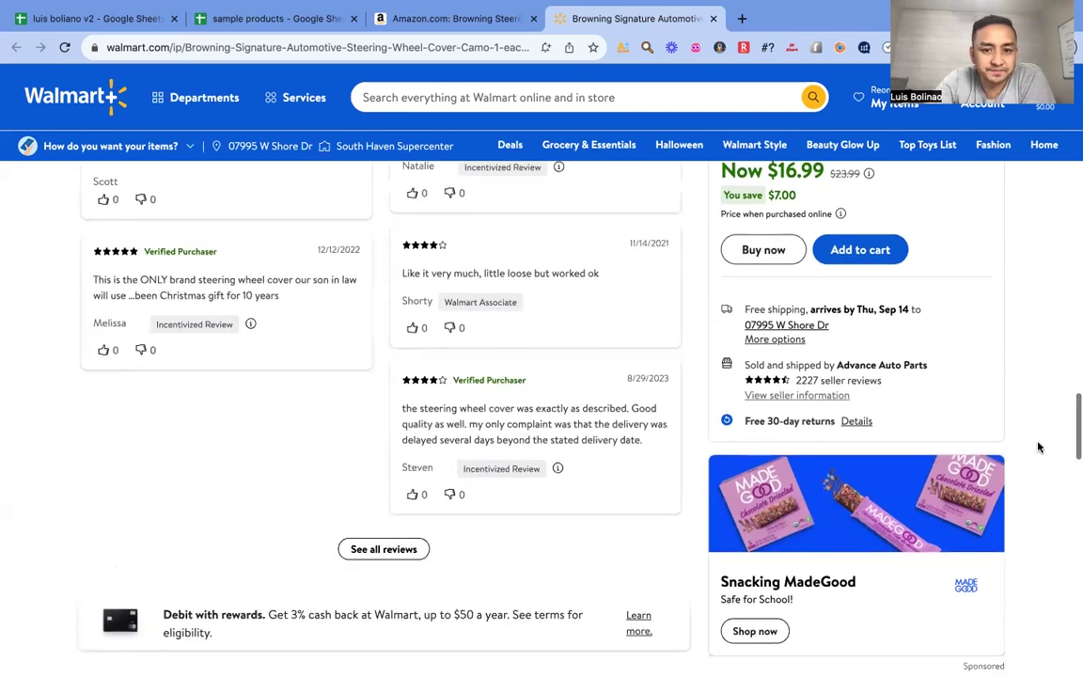
Read the full set of Walmart customer reviews for the cover, and return to the product page to recheck its title and photo
{"action": "left_click", "coordinate": [384, 550]}
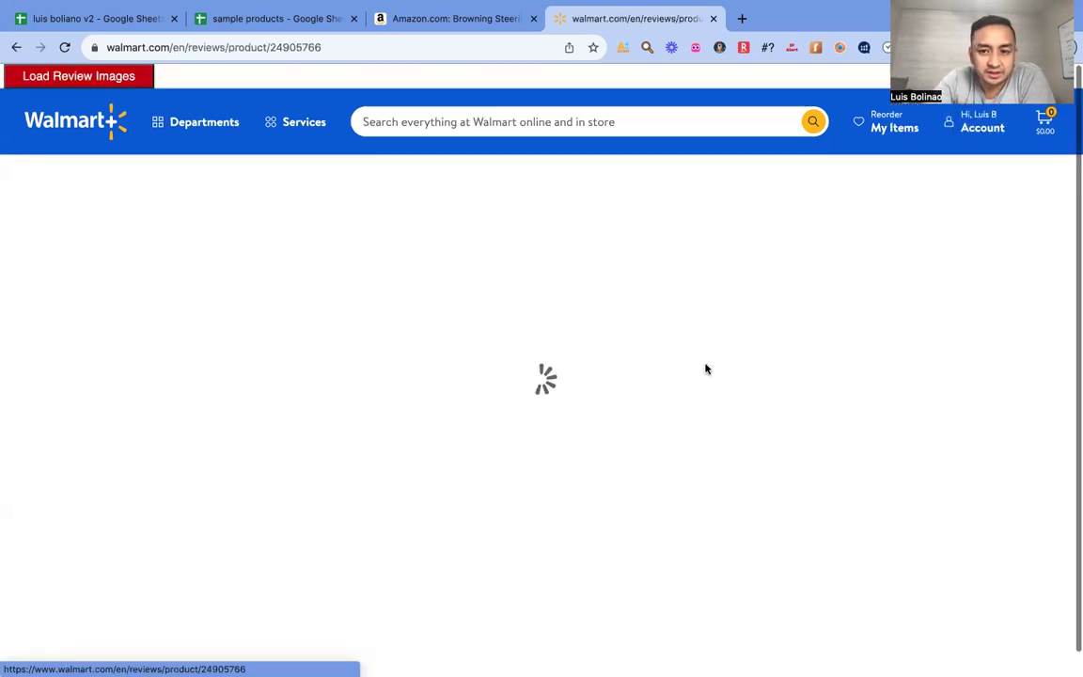
{"action": "scroll", "coordinate": [675, 406], "scroll_direction": "down", "scroll_amount": 3}
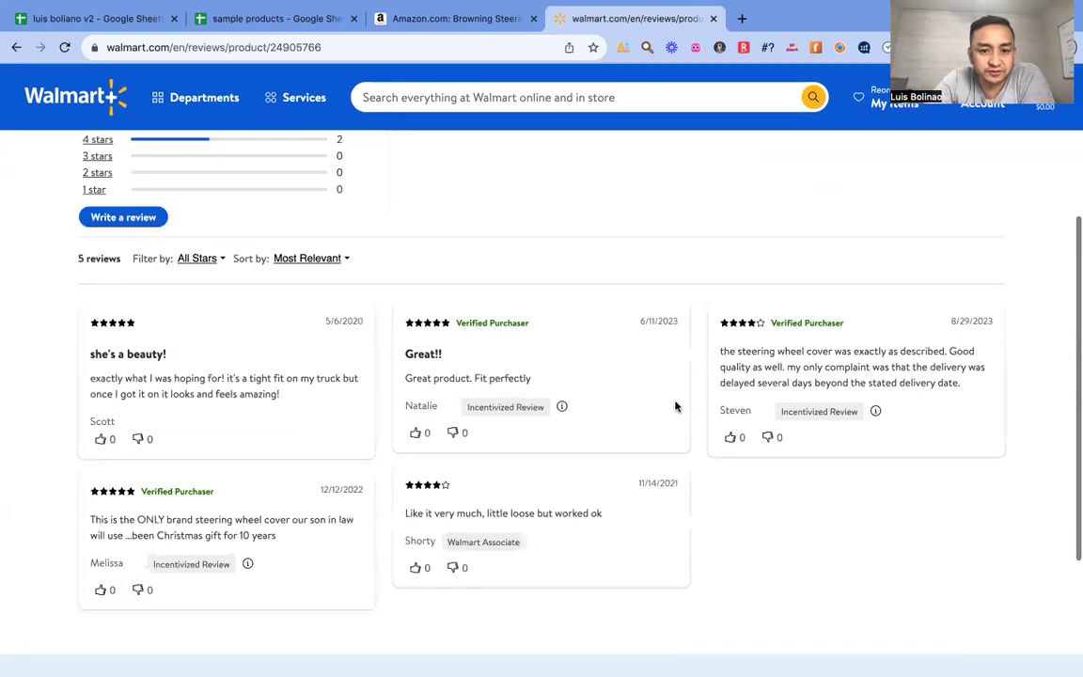
{"action": "scroll", "coordinate": [698, 477], "scroll_direction": "down", "scroll_amount": 3}
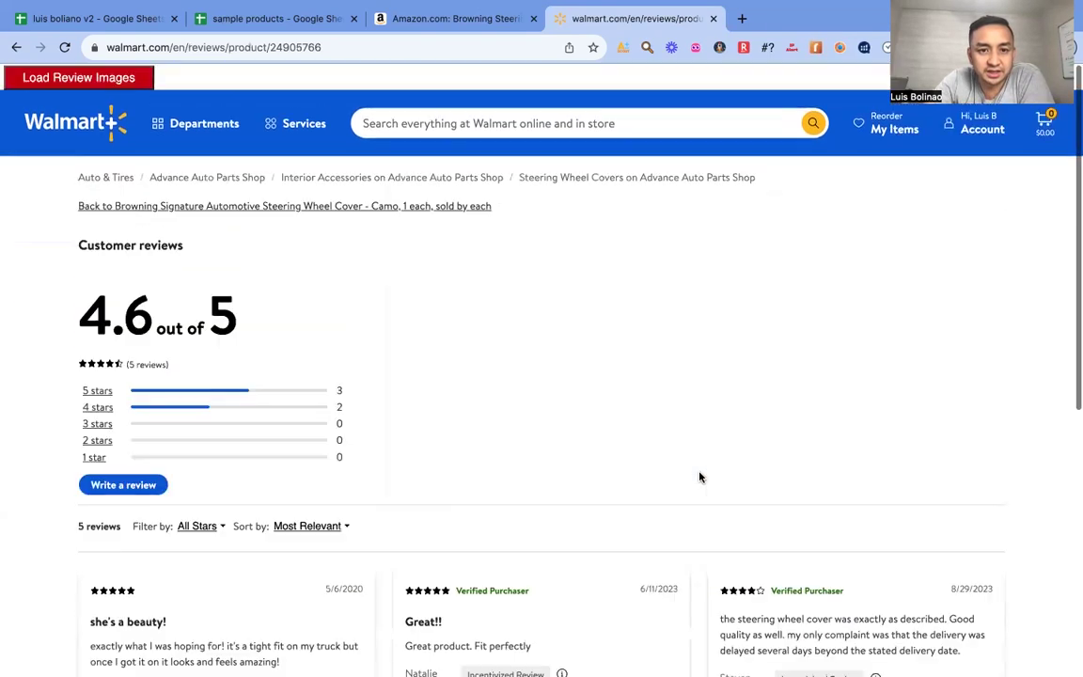
{"action": "left_click", "coordinate": [15, 48]}
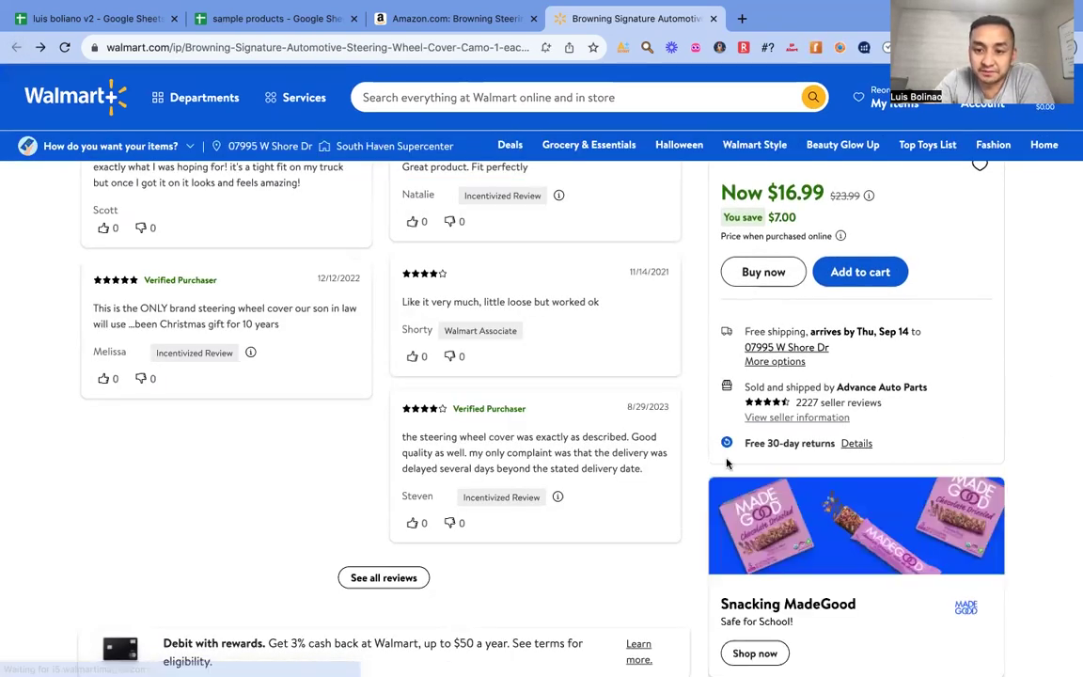
{"action": "scroll", "coordinate": [1072, 380], "scroll_direction": "down", "scroll_amount": 3}
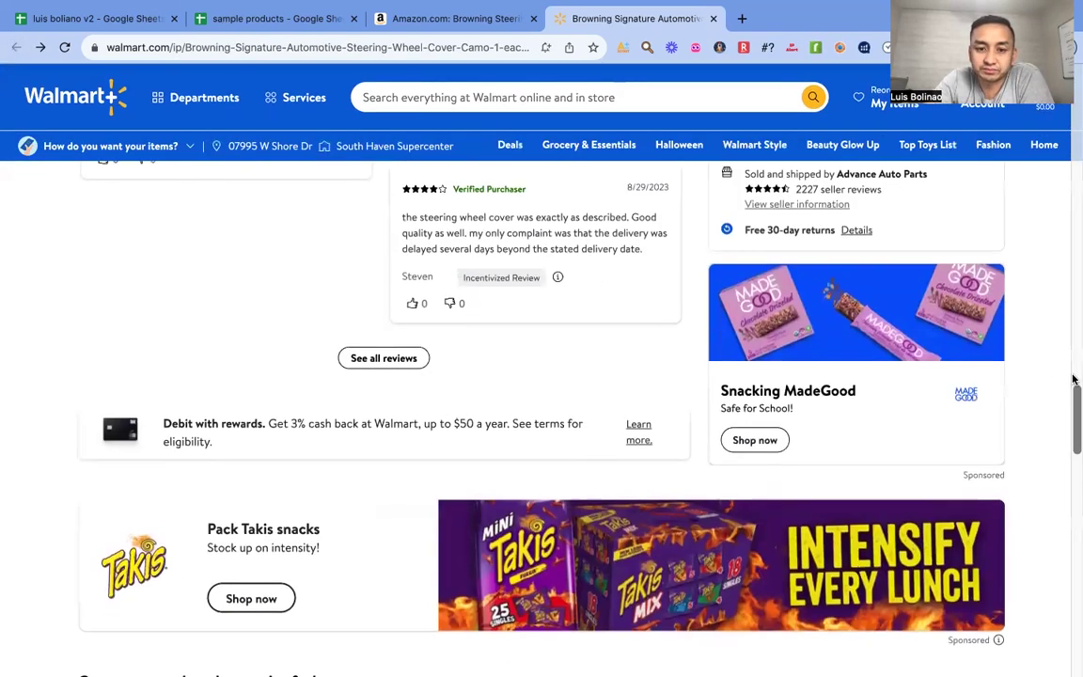
{"action": "scroll", "coordinate": [1018, 350], "scroll_direction": "up", "scroll_amount": 3}
{"action": "scroll", "coordinate": [1006, 352], "scroll_direction": "up", "scroll_amount": 5}
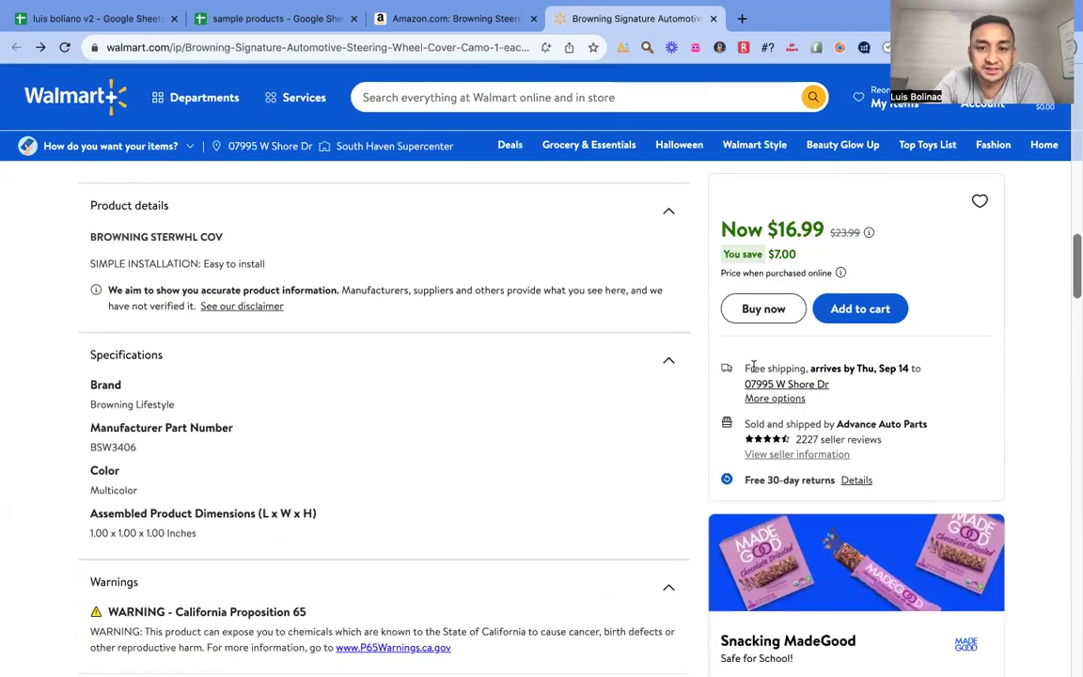
{"action": "scroll", "coordinate": [690, 350], "scroll_direction": "up", "scroll_amount": 6}
{"action": "scroll", "coordinate": [690, 350], "scroll_direction": "up", "scroll_amount": 10}
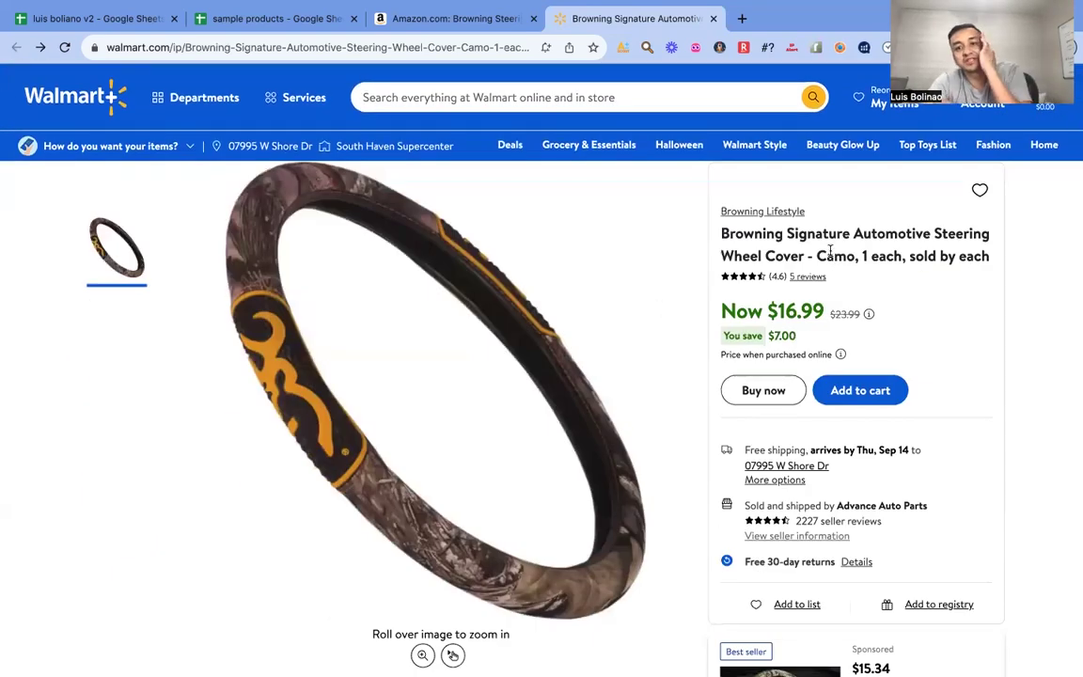
Enter a cost price of 16.99 in SellerAmp on the Amazon listing, and review its sale price, profit, ROI, ranks and offer prices
{"action": "left_click", "coordinate": [437, 18]}
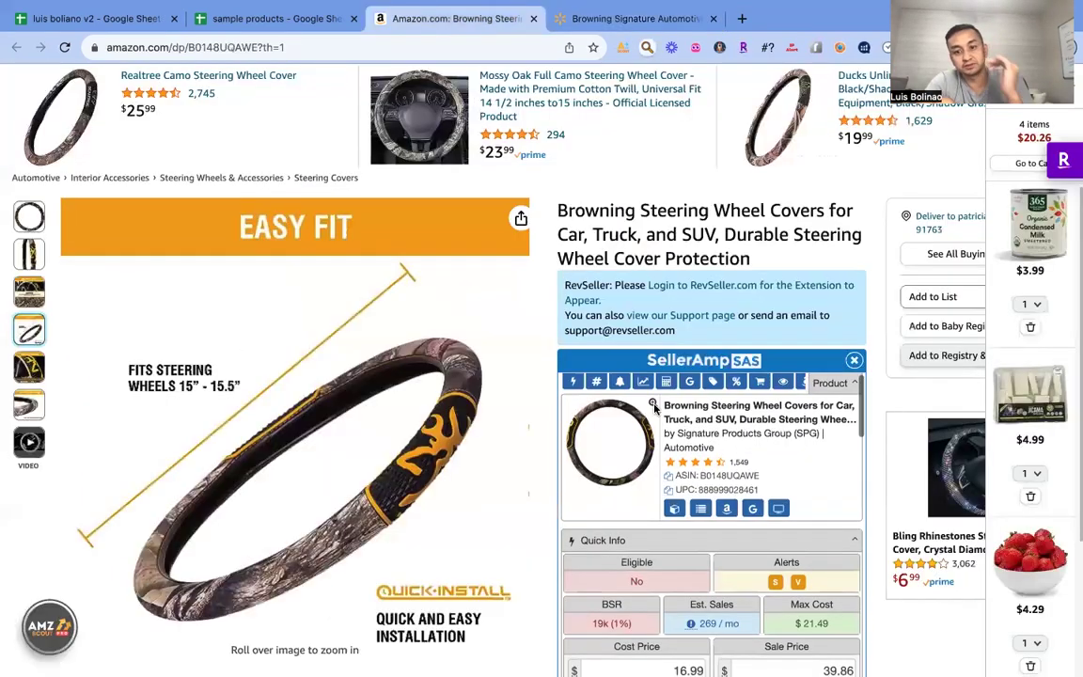
{"action": "double_click", "coordinate": [674, 480]}
{"action": "type", "text": "16.99"}
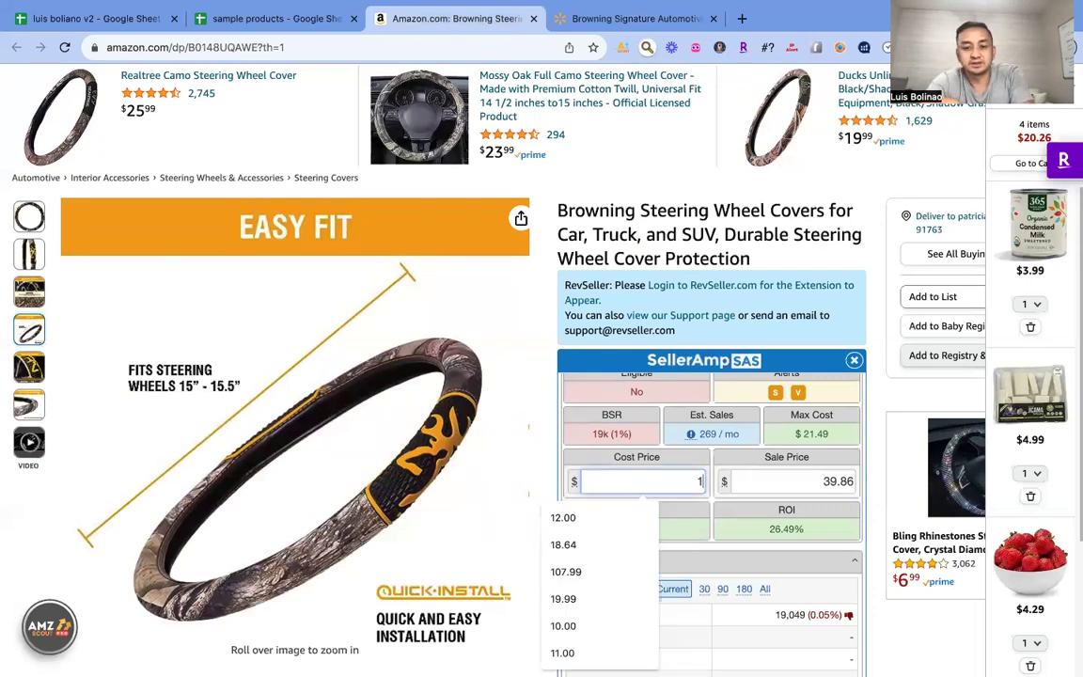
{"action": "double_click", "coordinate": [822, 480]}
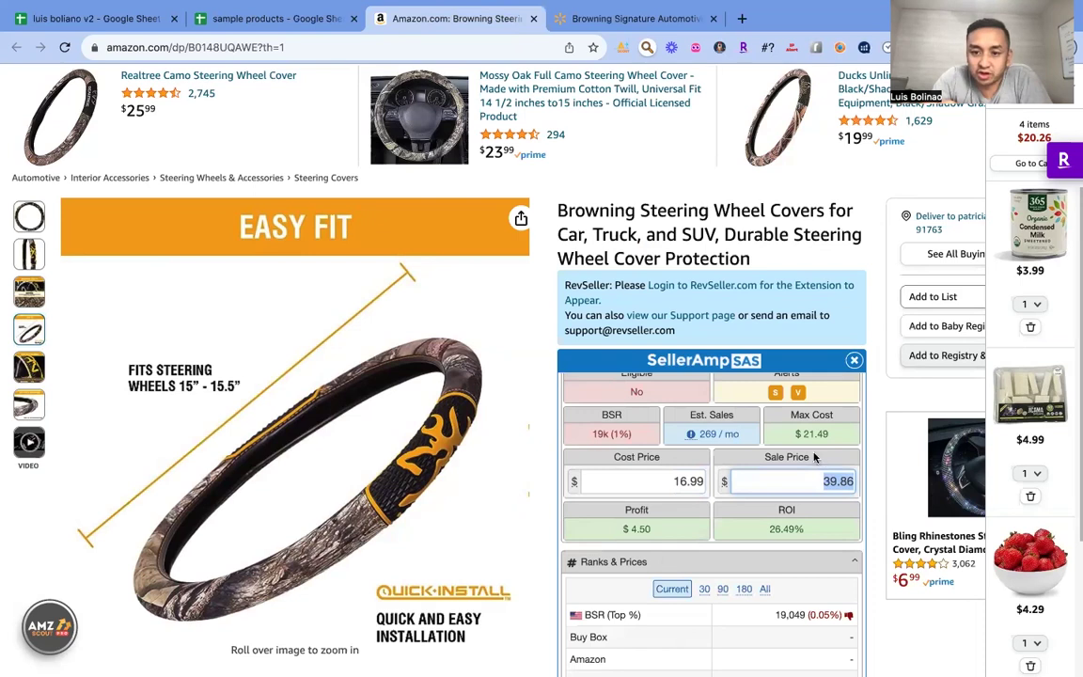
{"action": "scroll", "coordinate": [799, 453], "scroll_direction": "up", "scroll_amount": 1}
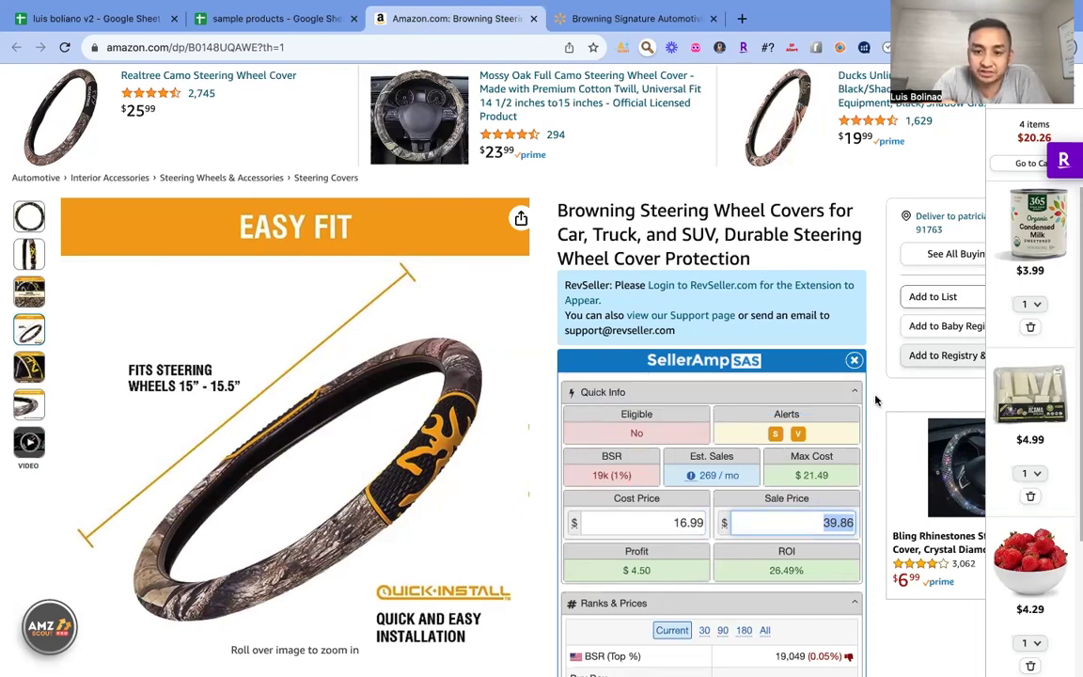
{"action": "scroll", "coordinate": [875, 400], "scroll_direction": "down", "scroll_amount": 5}
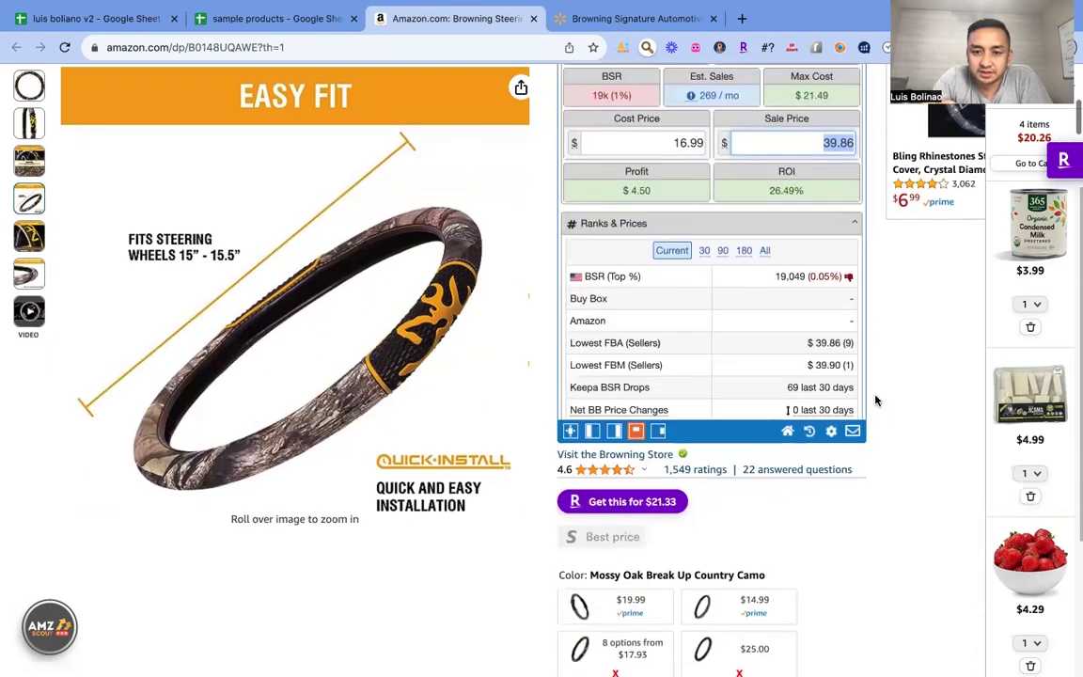
{"action": "scroll", "coordinate": [875, 400], "scroll_direction": "up", "scroll_amount": 2}
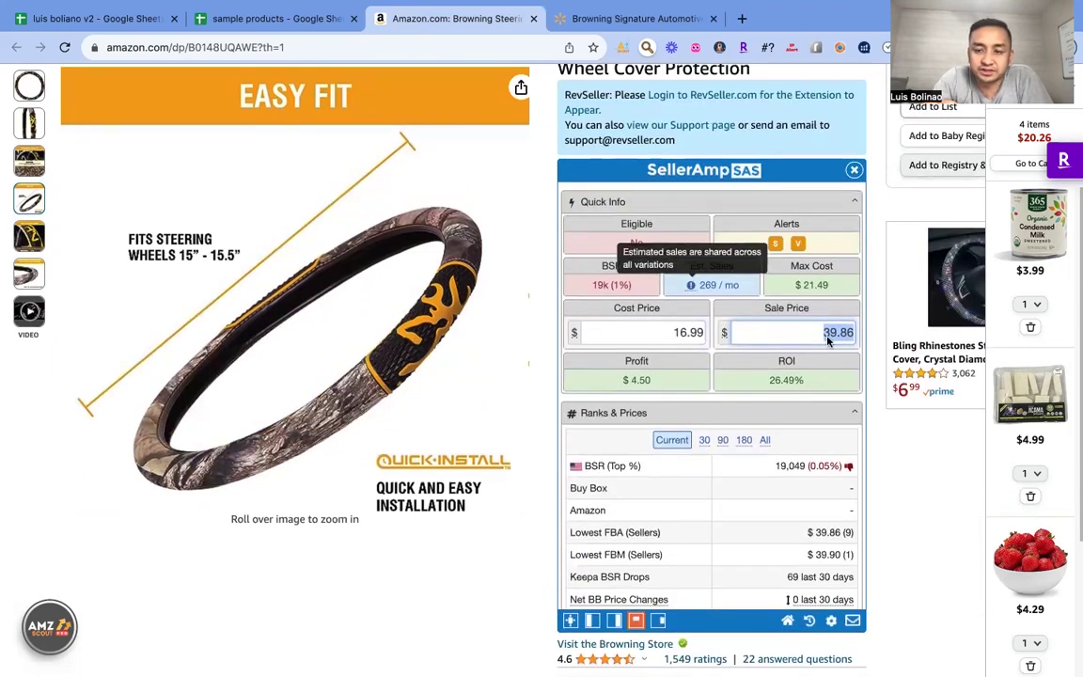
Review the Amazon listing's colour options, their prices and the product attributes, and examine the Keepa price history chart
{"action": "scroll", "coordinate": [876, 351], "scroll_direction": "down", "scroll_amount": 6}
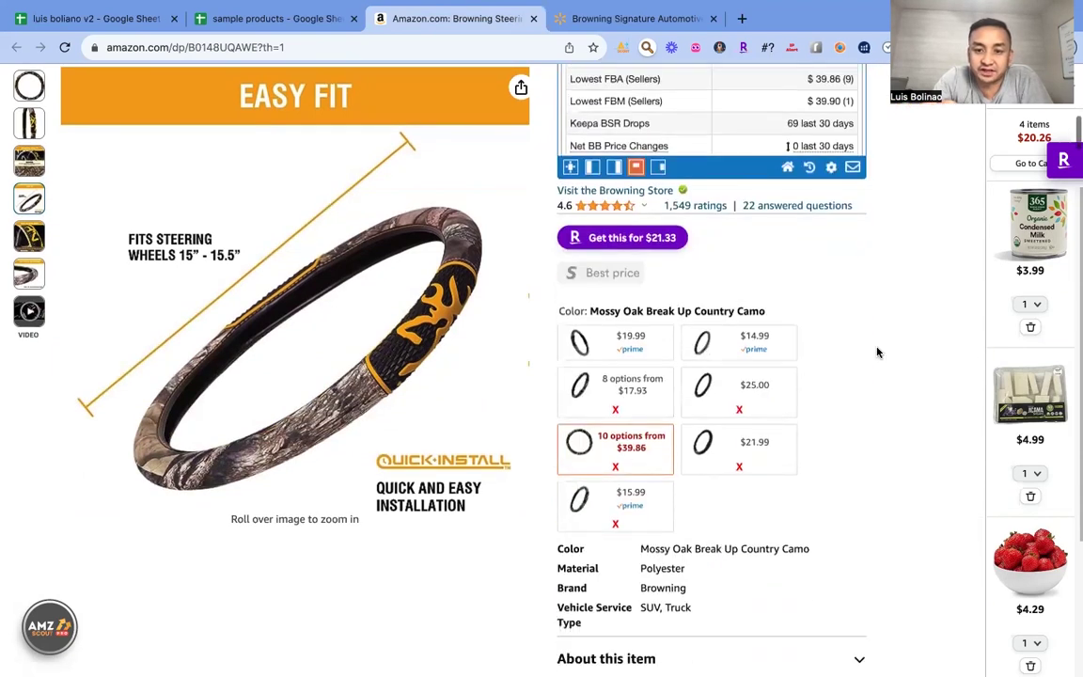
{"action": "scroll", "coordinate": [877, 352], "scroll_direction": "down", "scroll_amount": 1}
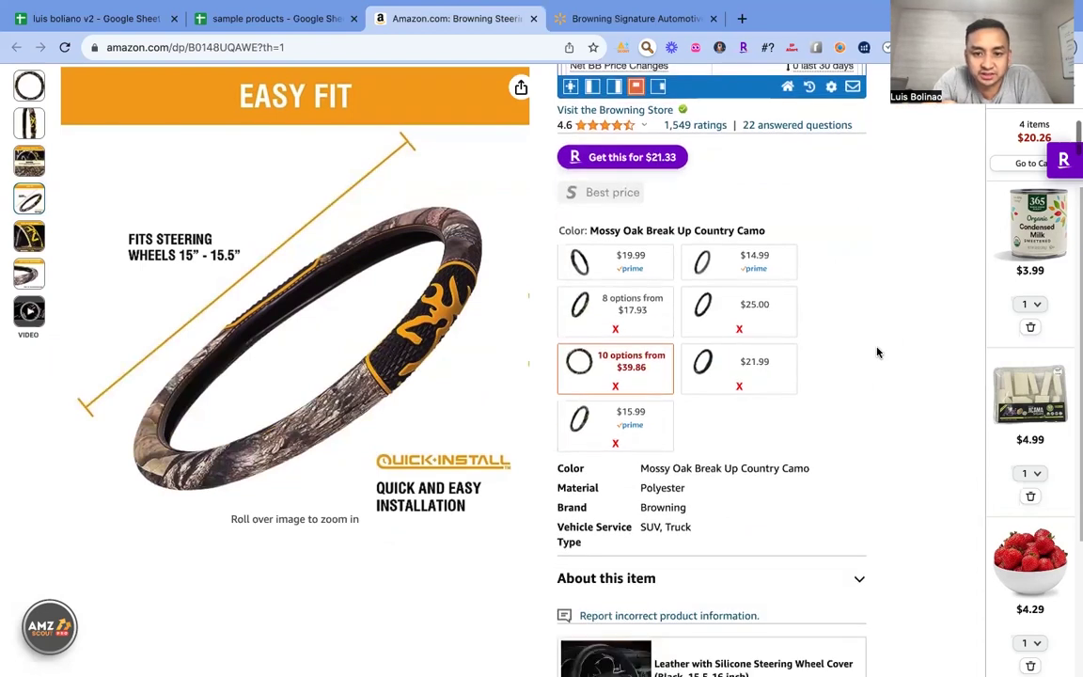
{"action": "scroll", "coordinate": [877, 352], "scroll_direction": "down", "scroll_amount": 2}
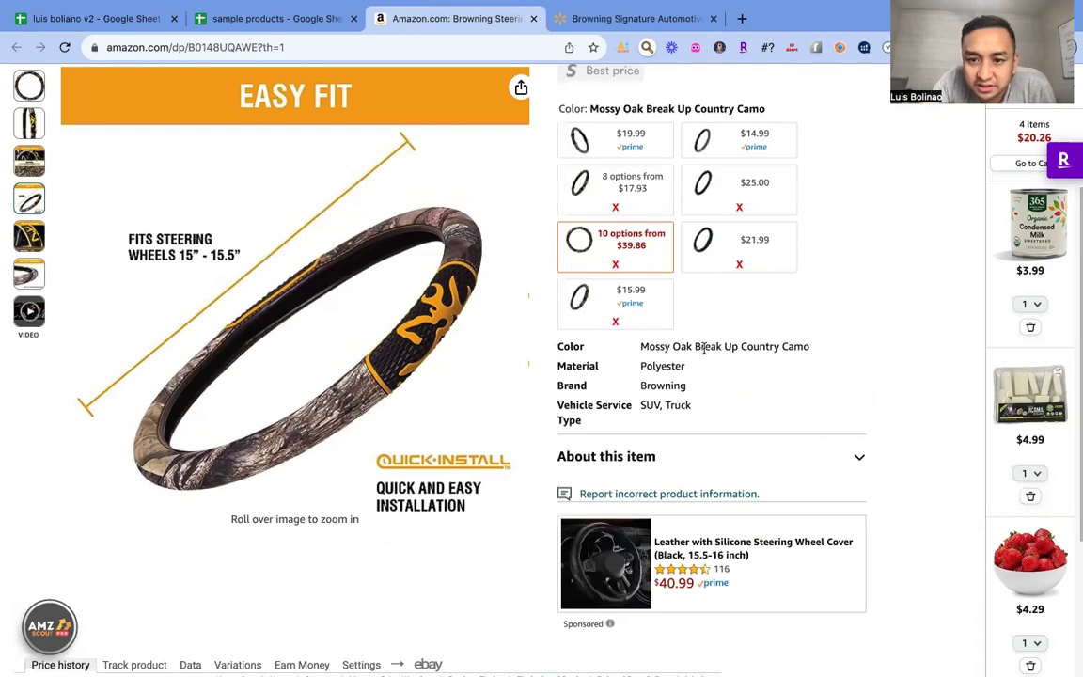
{"action": "scroll", "coordinate": [831, 350], "scroll_direction": "down", "scroll_amount": 4}
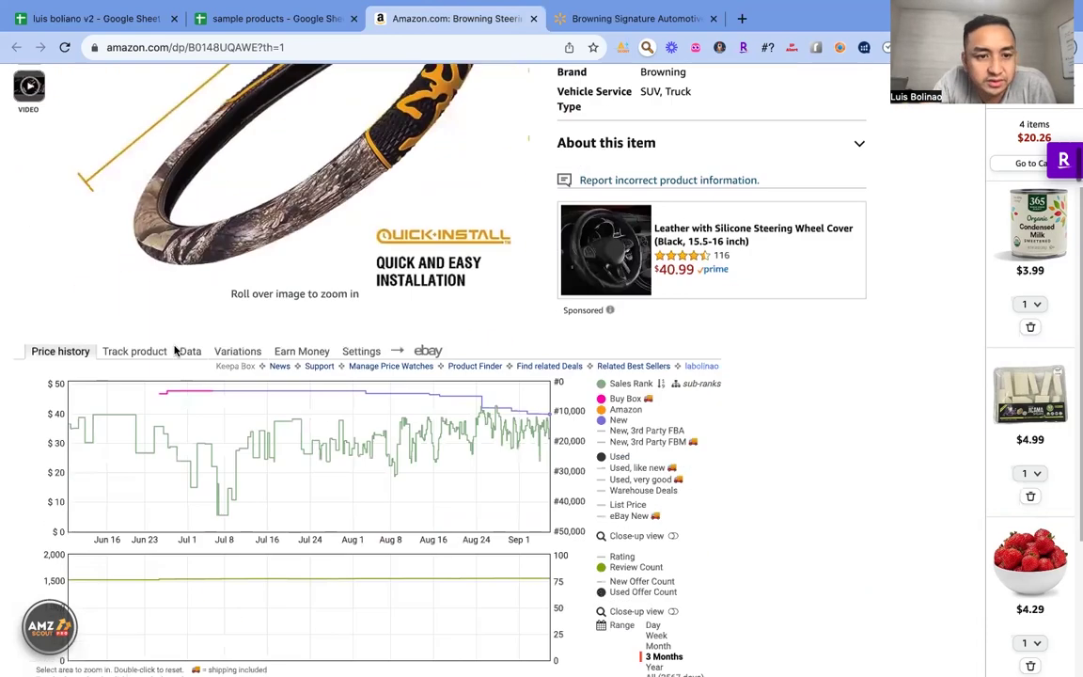
Open the Keepa variations data and compare the colour variations' prices, rating counts and ratings history
{"action": "left_click", "coordinate": [235, 354]}
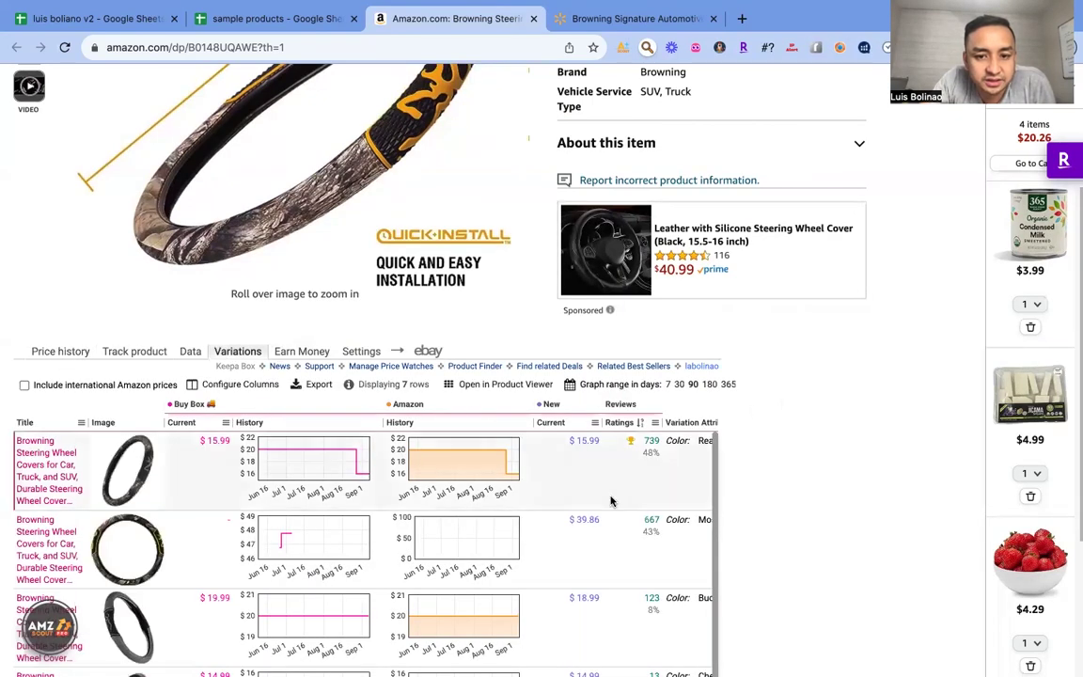
{"action": "scroll", "coordinate": [611, 500], "scroll_direction": "right", "scroll_amount": 2}
{"action": "scroll", "coordinate": [611, 500], "scroll_direction": "right", "scroll_amount": 3}
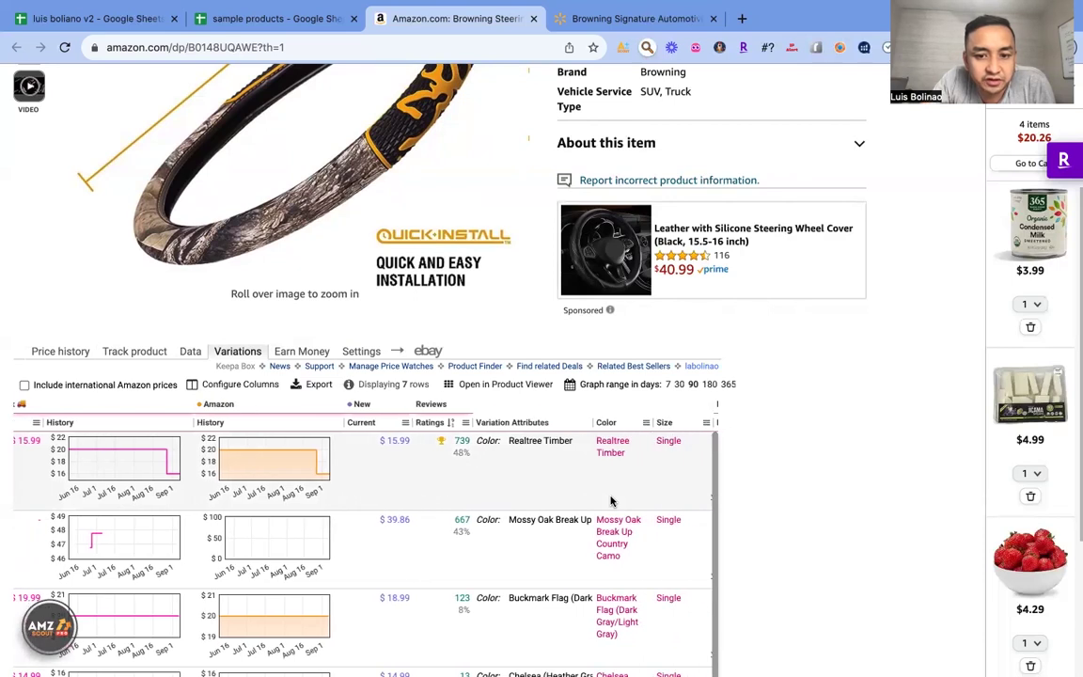
{"action": "scroll", "coordinate": [611, 500], "scroll_direction": "right", "scroll_amount": 2}
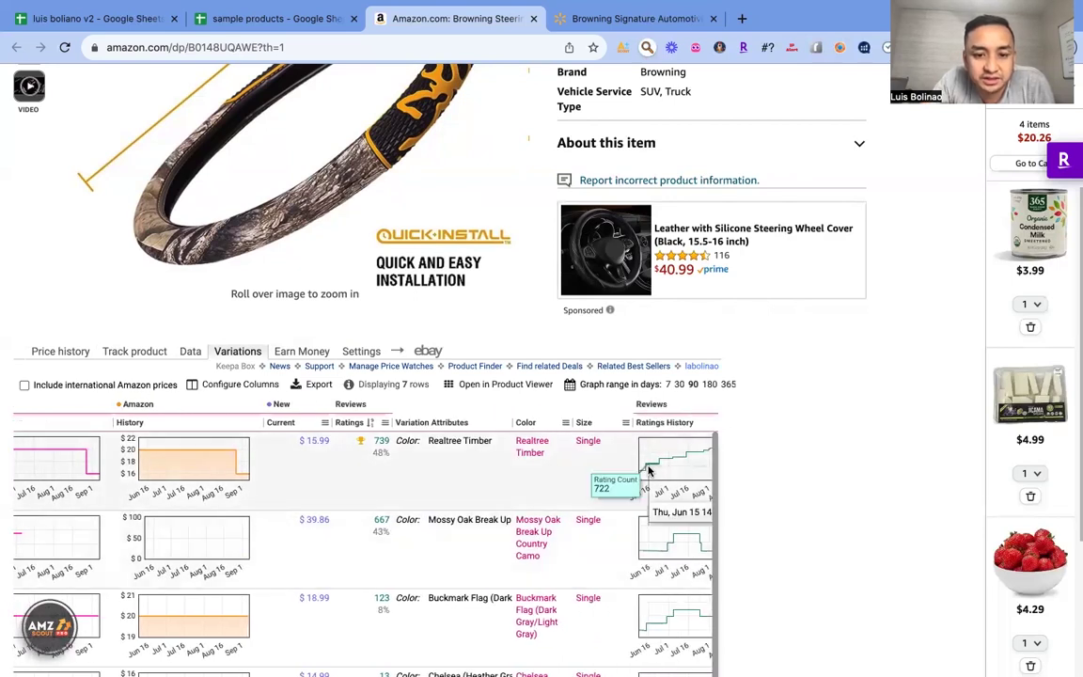
Compare the listing's colour options and prices with the rating counts and ratings history of each variation in the Keepa data
{"action": "scroll", "coordinate": [938, 310], "scroll_direction": "up", "scroll_amount": 2}
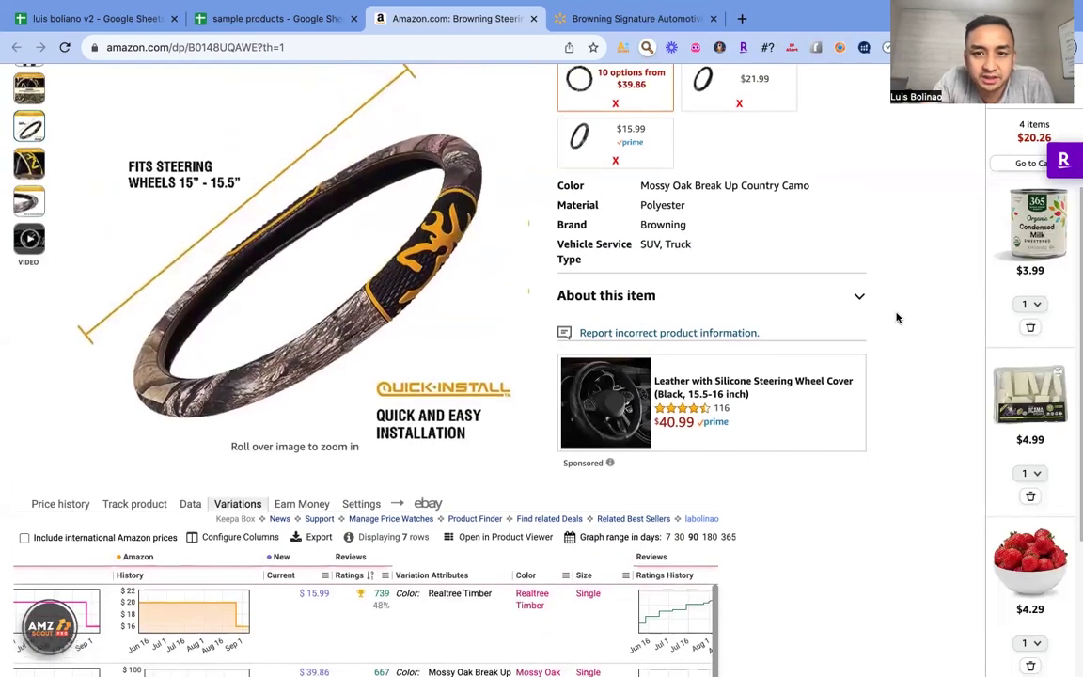
{"action": "scroll", "coordinate": [897, 318], "scroll_direction": "up", "scroll_amount": 3}
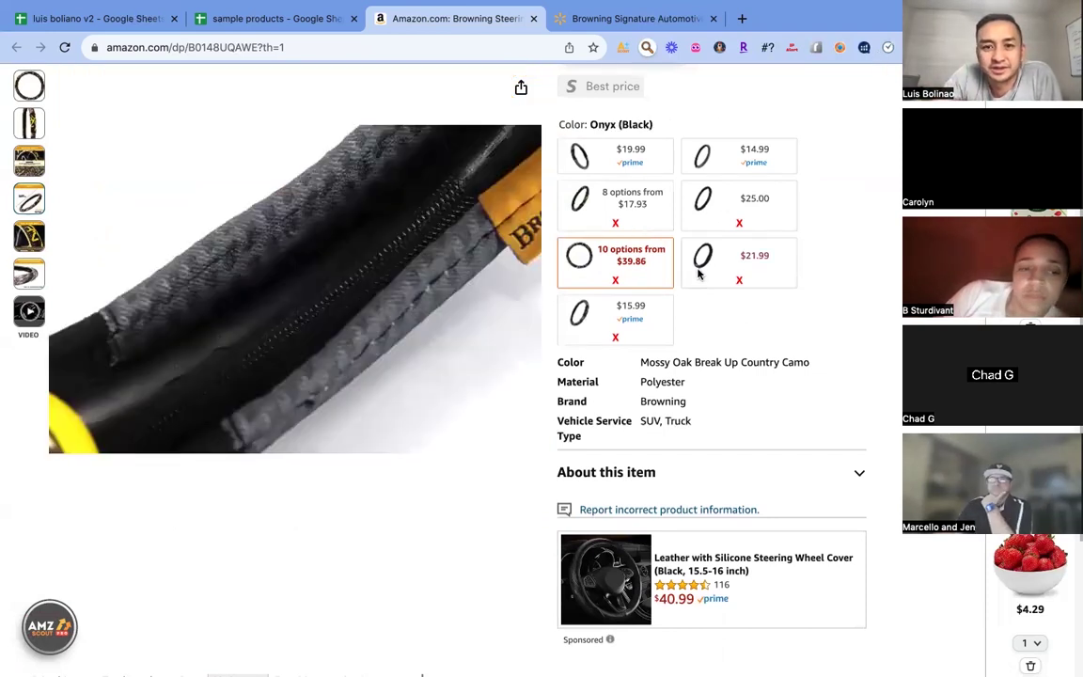
{"action": "scroll", "coordinate": [798, 213], "scroll_direction": "down", "scroll_amount": 4}
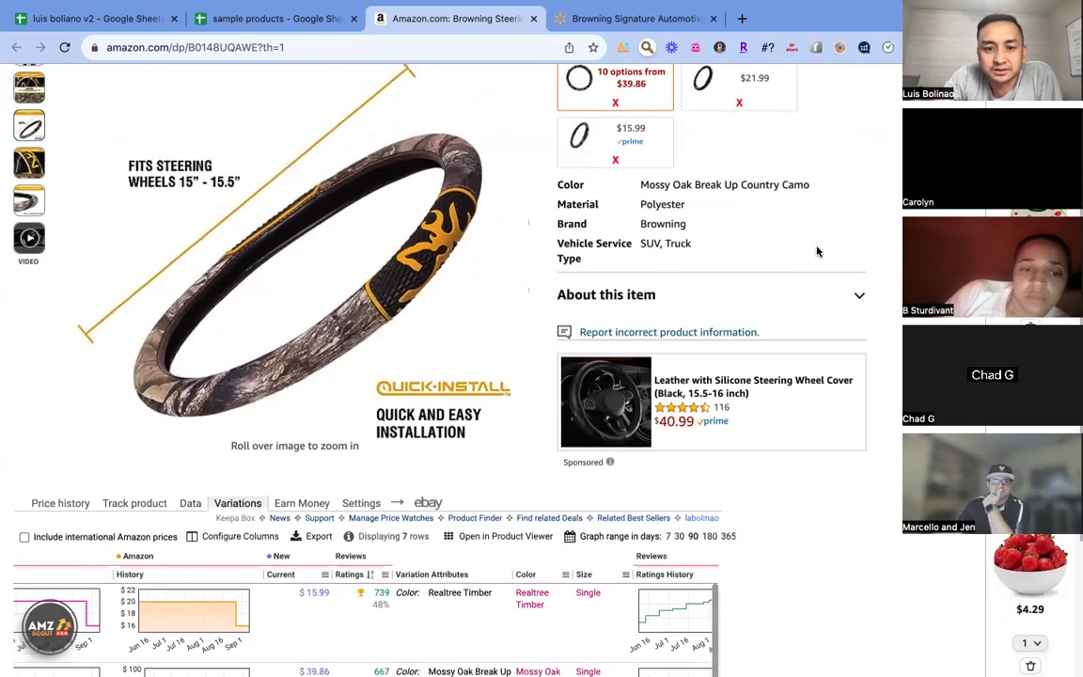
{"action": "scroll", "coordinate": [817, 251], "scroll_direction": "up", "scroll_amount": 5}
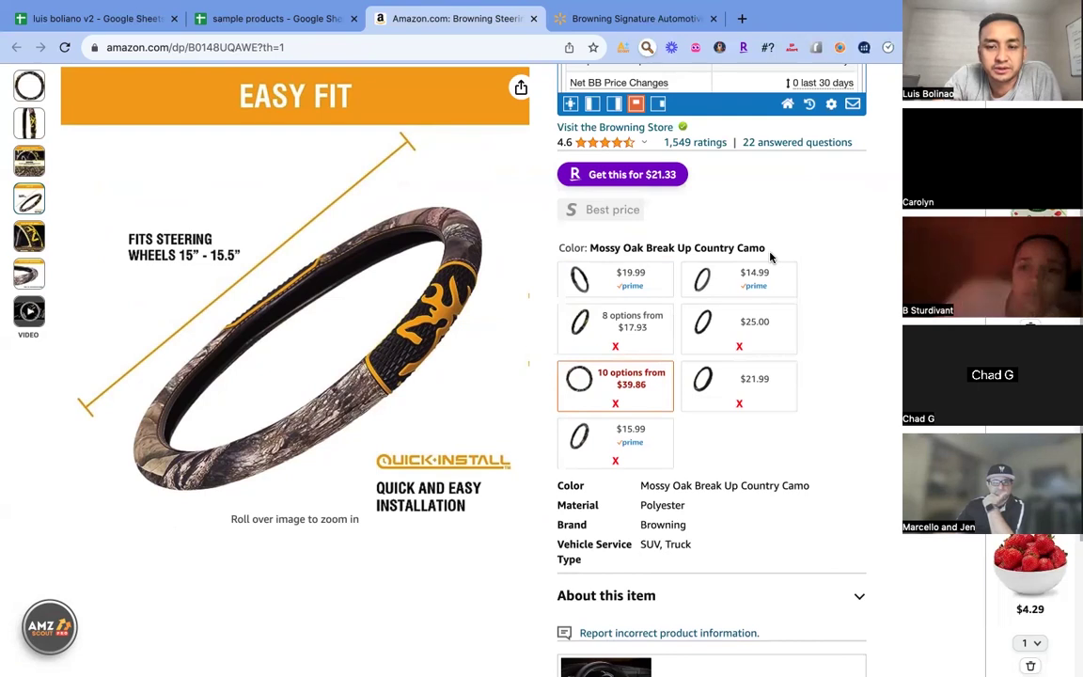
{"action": "scroll", "coordinate": [798, 283], "scroll_direction": "down", "scroll_amount": 4}
{"action": "scroll", "coordinate": [798, 283], "scroll_direction": "down", "scroll_amount": 2}
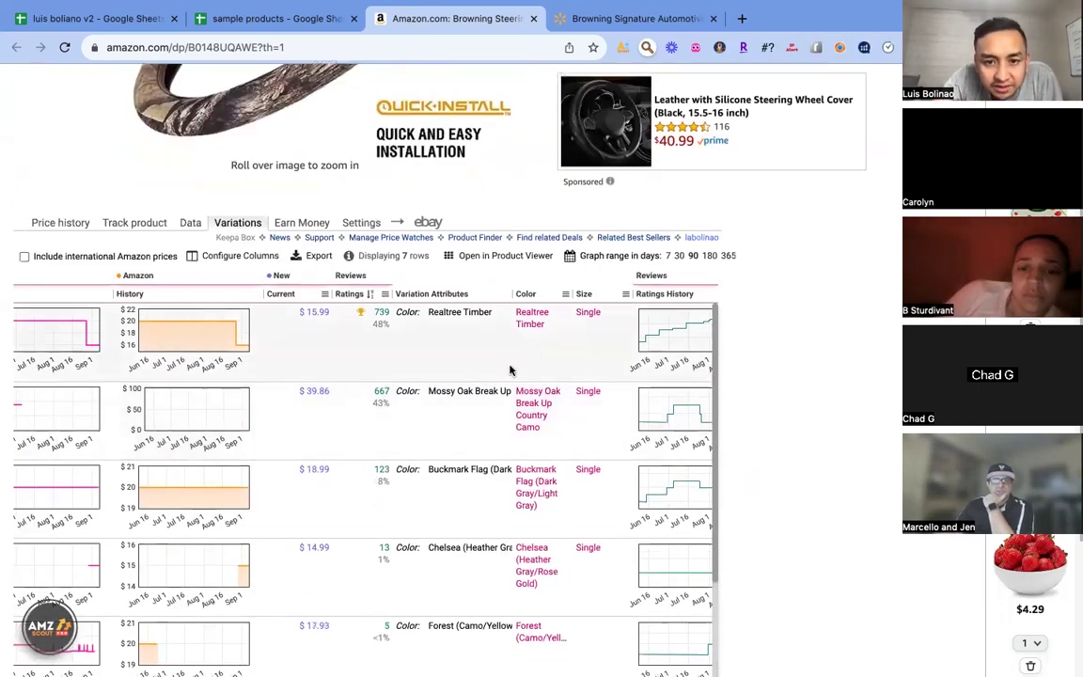
{"action": "scroll", "coordinate": [583, 451], "scroll_direction": "down", "scroll_amount": 1}
{"action": "scroll", "coordinate": [583, 452], "scroll_direction": "down", "scroll_amount": 3}
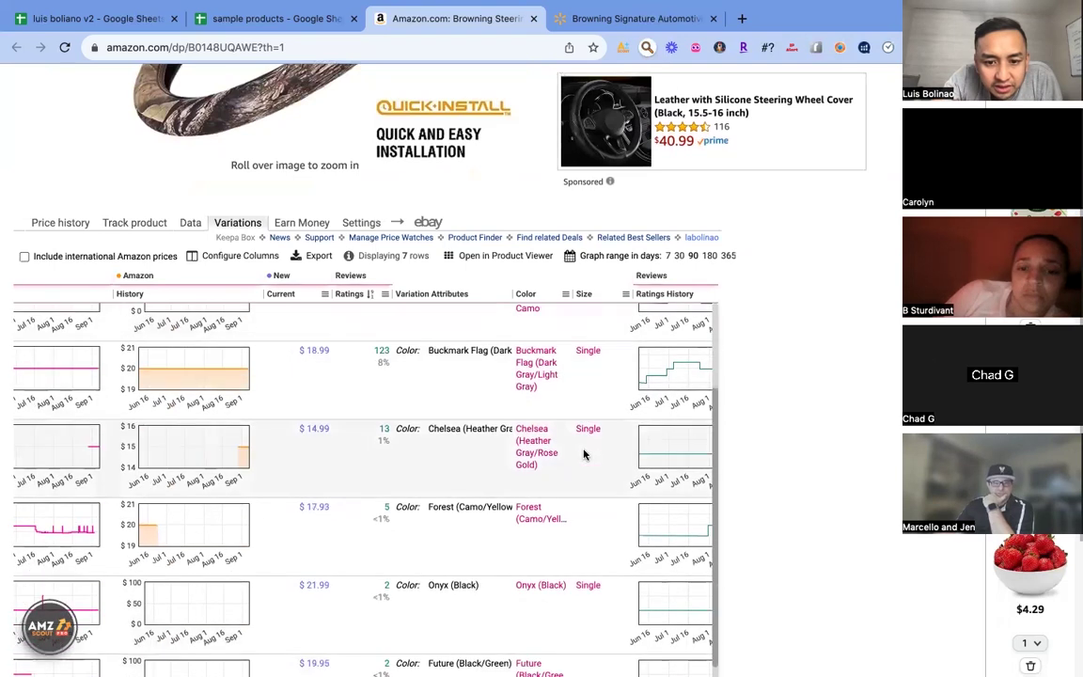
{"action": "scroll", "coordinate": [583, 452], "scroll_direction": "up", "scroll_amount": 4}
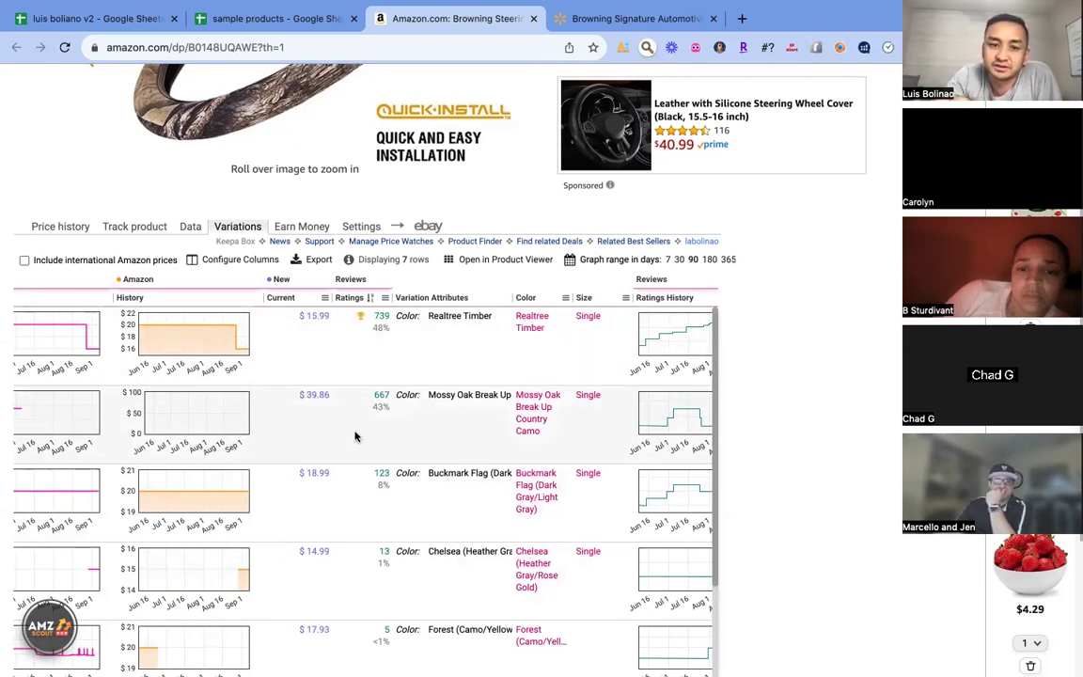
Check SellerAmp's estimated sales against the Mossy Oak variation's ratings history, and review its profit, ROI and the individual seller offers
{"action": "scroll", "coordinate": [766, 298], "scroll_direction": "up", "scroll_amount": 10}
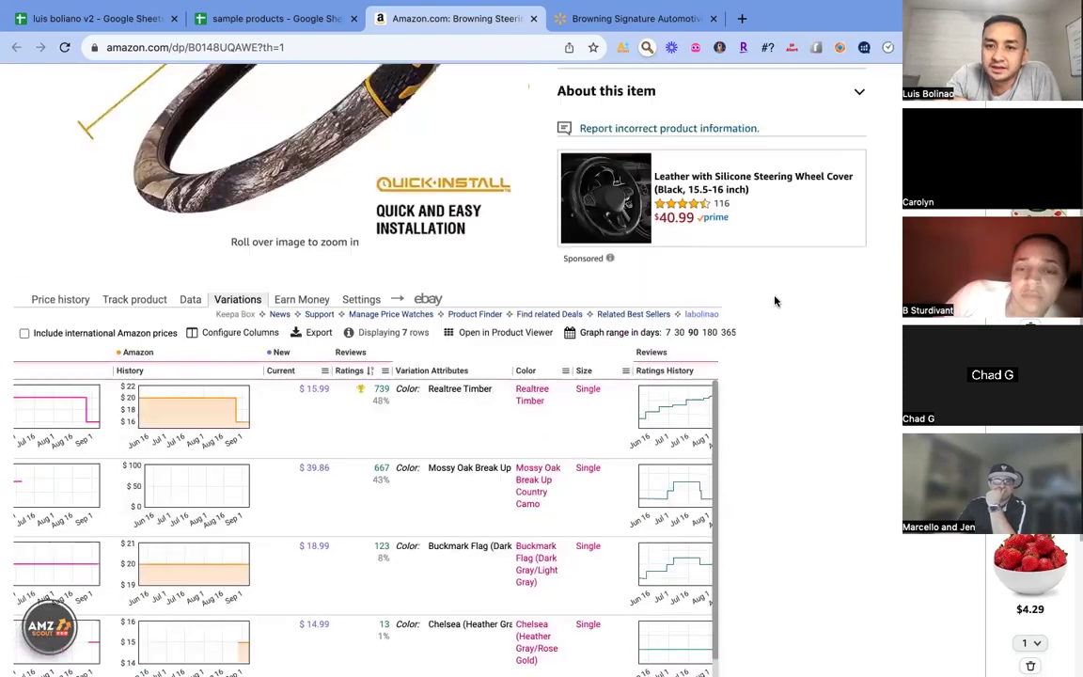
{"action": "scroll", "coordinate": [776, 300], "scroll_direction": "up", "scroll_amount": 4}
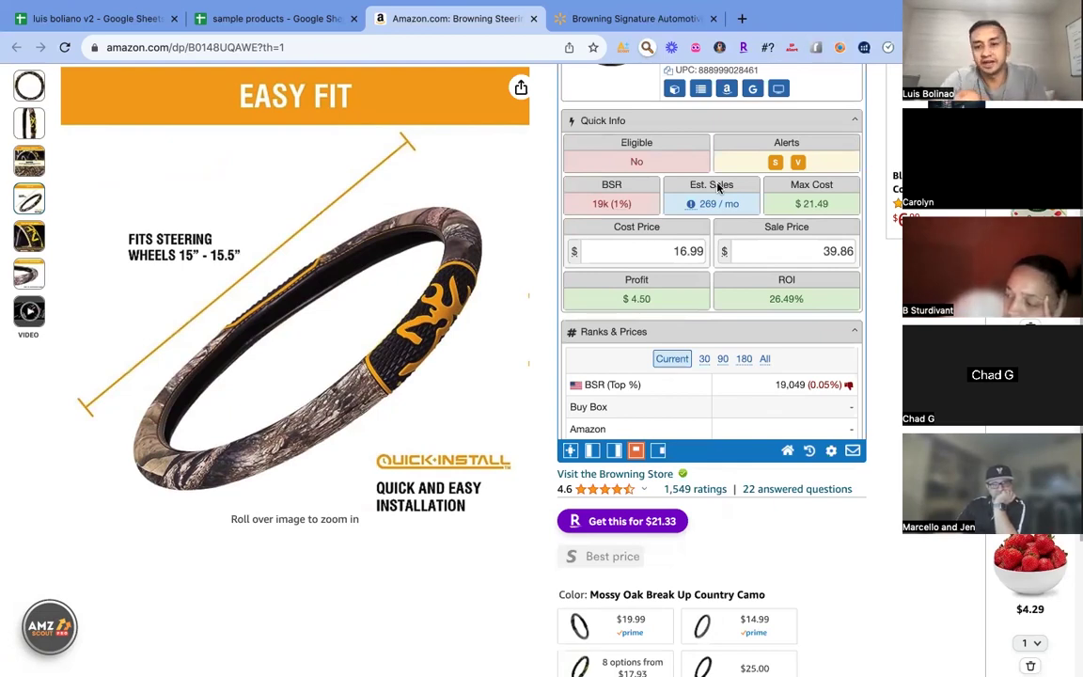
{"action": "scroll", "coordinate": [769, 537], "scroll_direction": "down", "scroll_amount": 10}
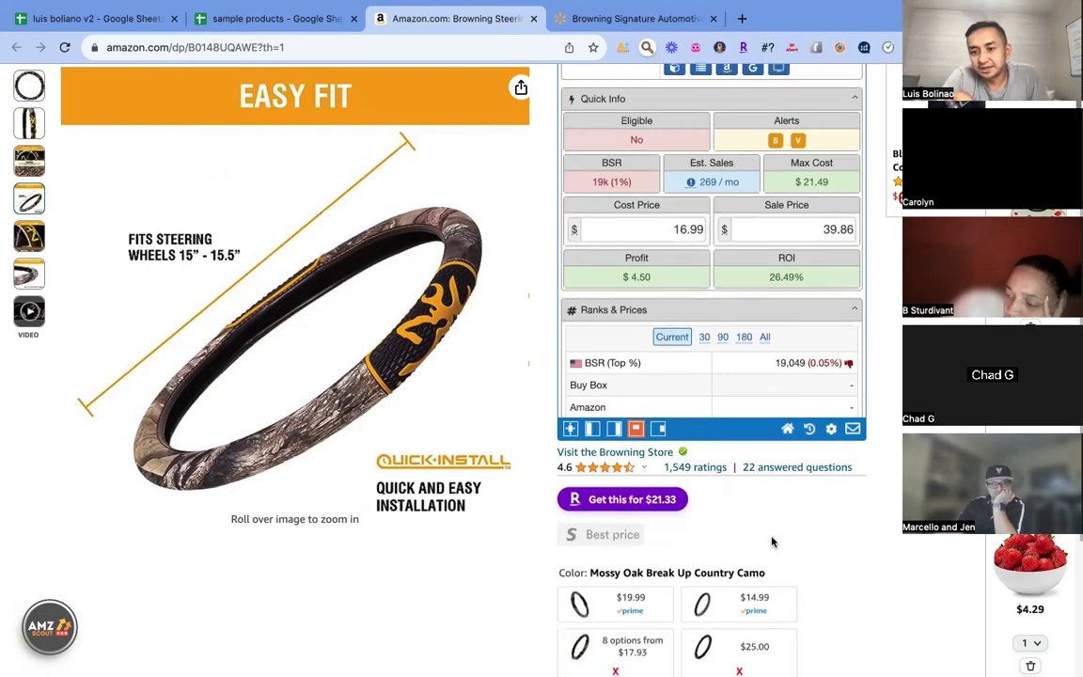
{"action": "scroll", "coordinate": [771, 542], "scroll_direction": "down", "scroll_amount": 3}
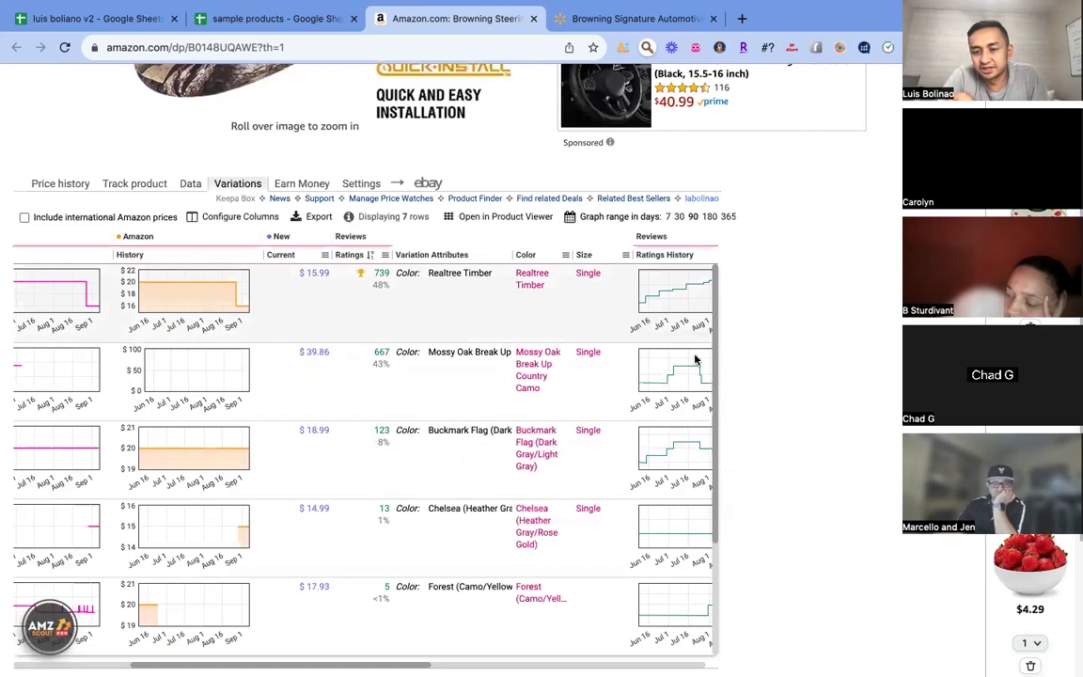
{"action": "scroll", "coordinate": [788, 339], "scroll_direction": "up", "scroll_amount": 10}
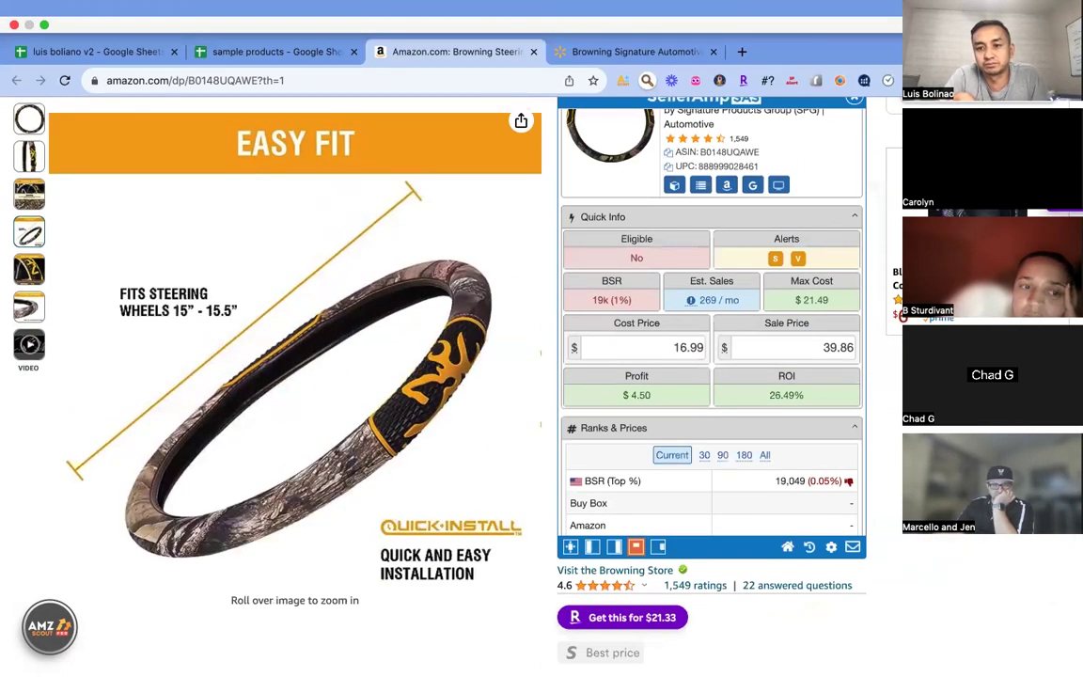
{"action": "scroll", "coordinate": [687, 347], "scroll_direction": "down", "scroll_amount": 10}
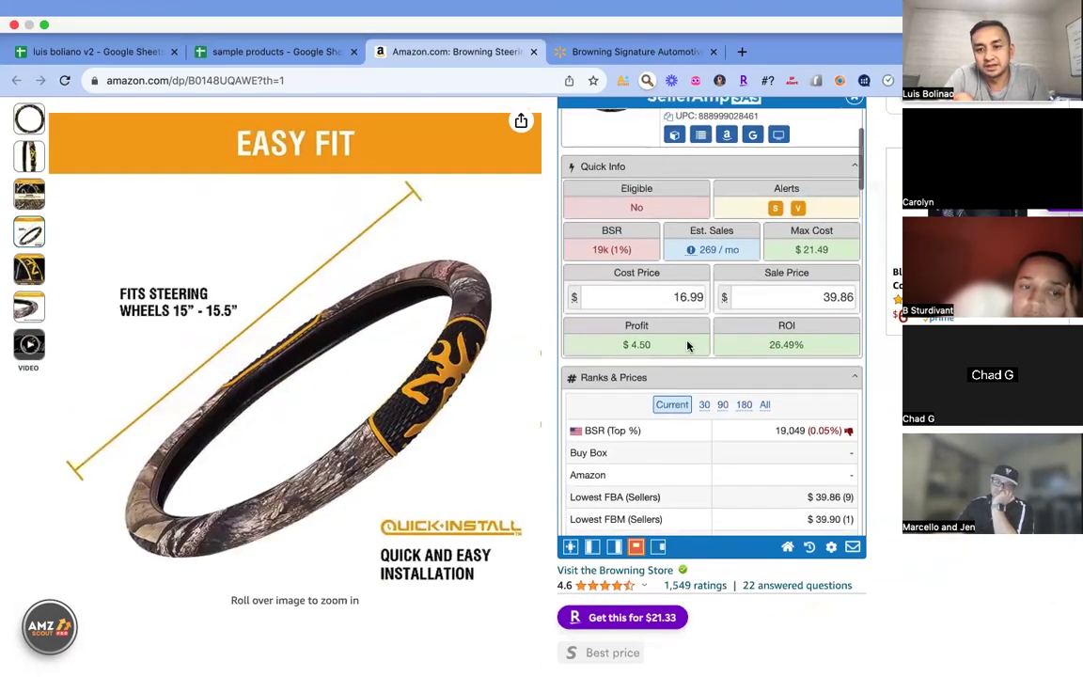
{"action": "scroll", "coordinate": [689, 346], "scroll_direction": "down", "scroll_amount": 10}
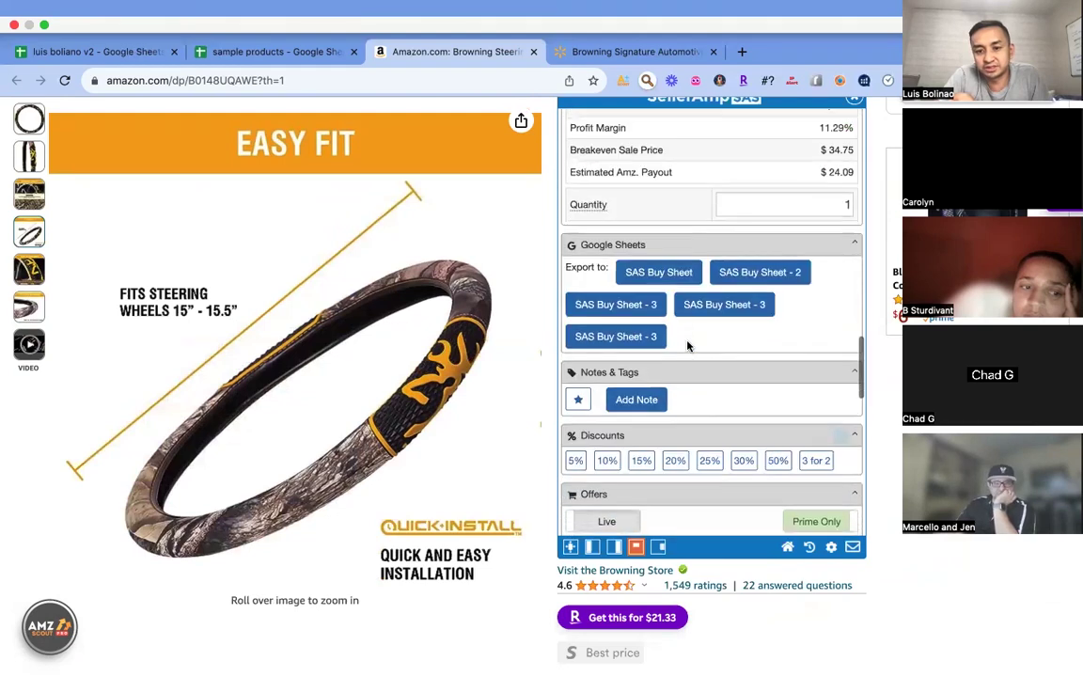
{"action": "scroll", "coordinate": [765, 385], "scroll_direction": "up", "scroll_amount": 2}
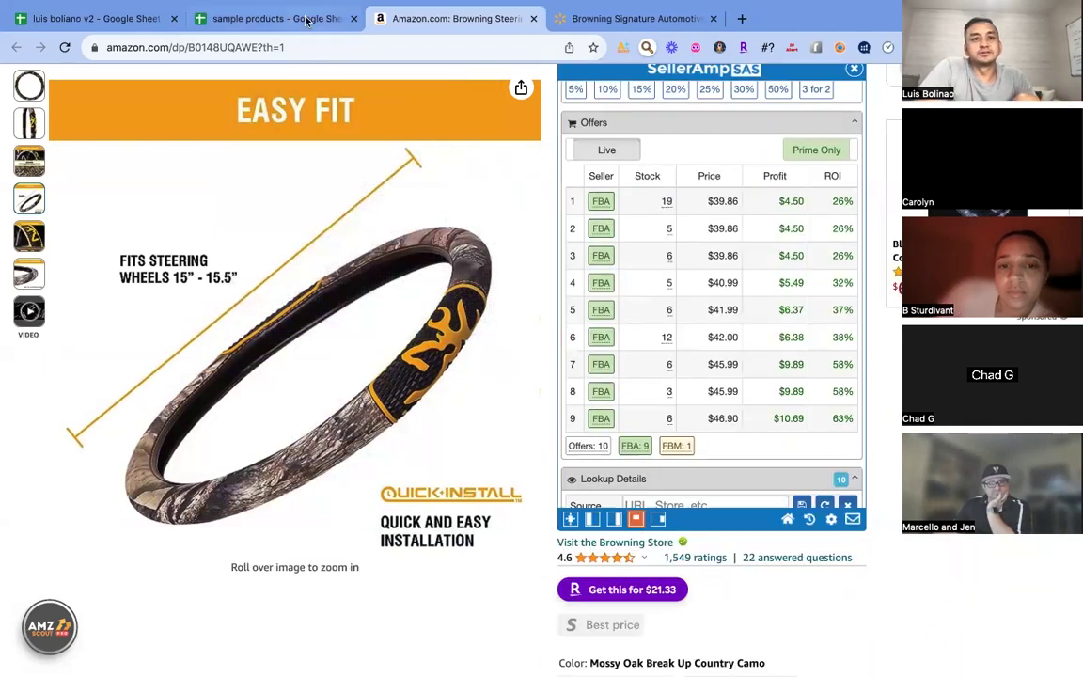
Replace the Browning steering wheel cover's note in cell E23 of the sample products sheet with "good", and reopen its Walmart page
{"action": "left_click", "coordinate": [273, 18]}
{"action": "left_click", "coordinate": [604, 501]}
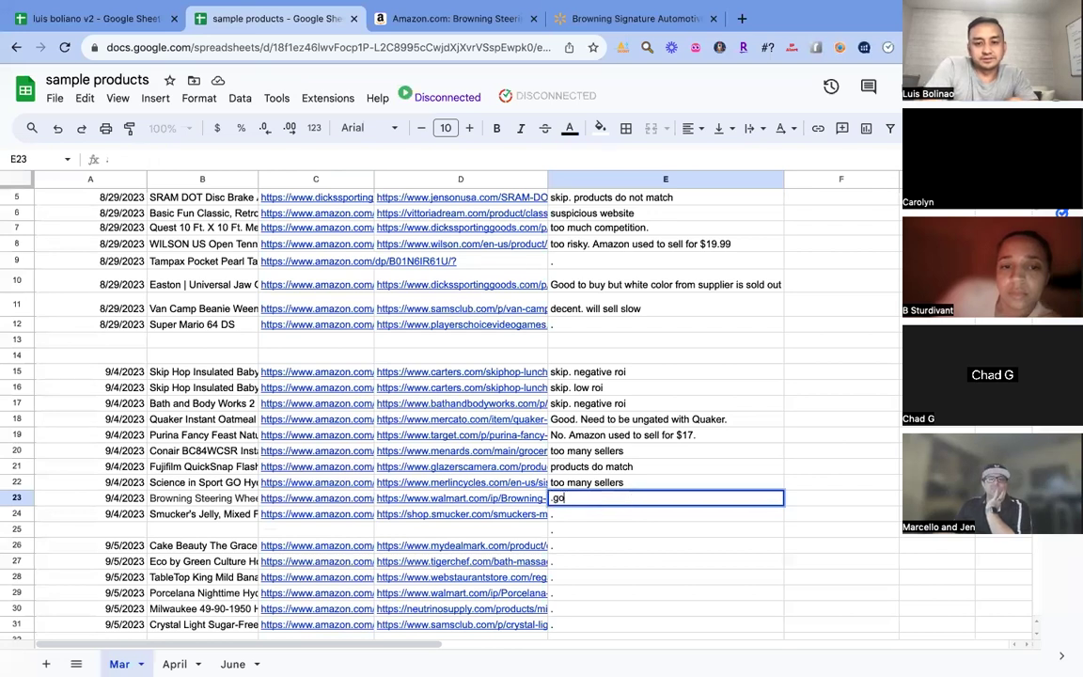
{"action": "type", "text": "g"}
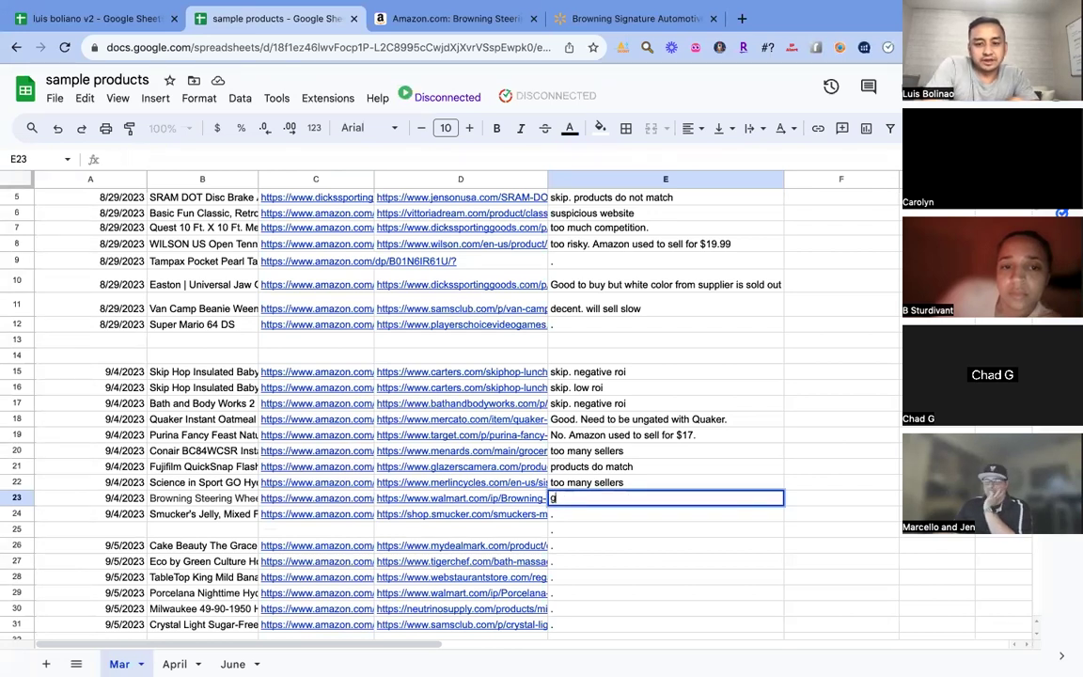
{"action": "type", "text": "ood"}
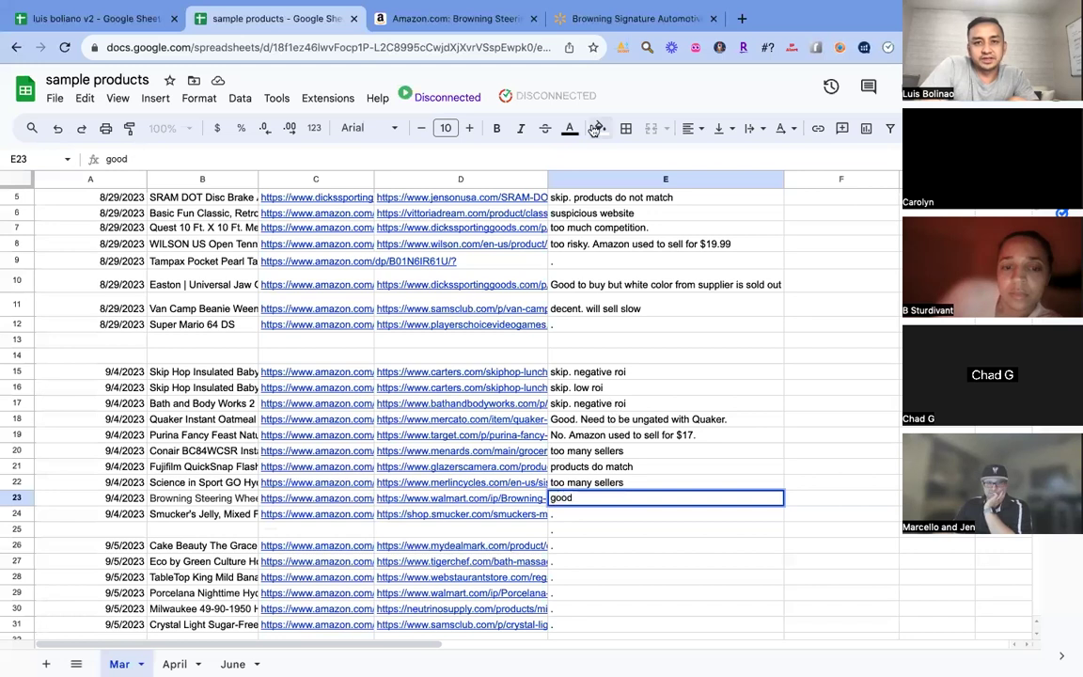
{"action": "left_click", "coordinate": [564, 18]}
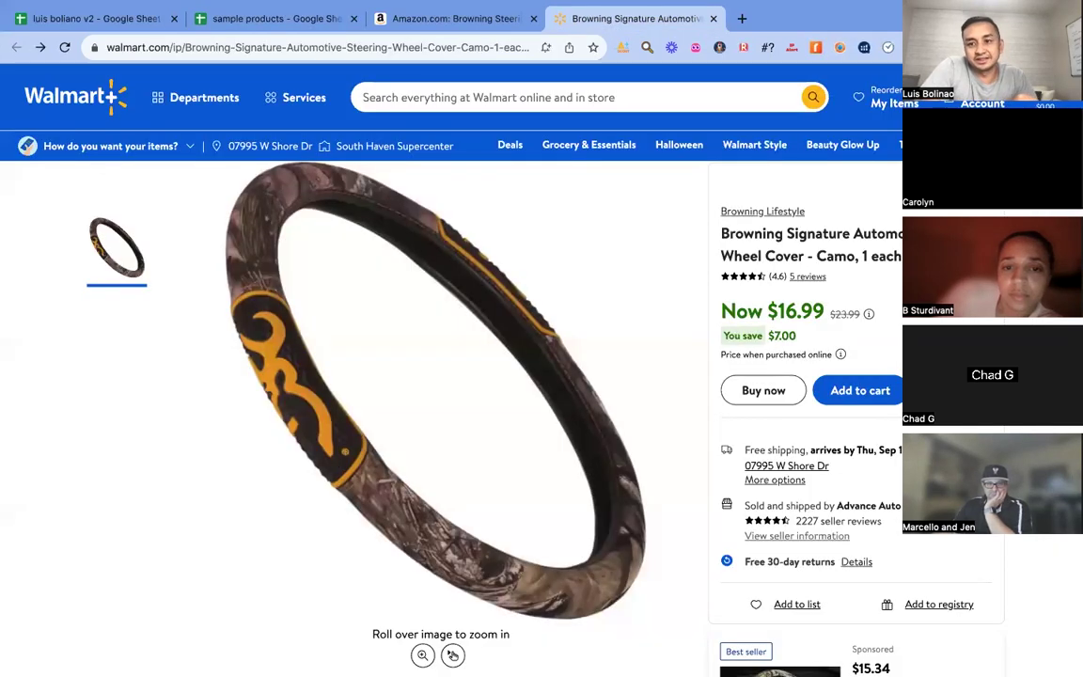